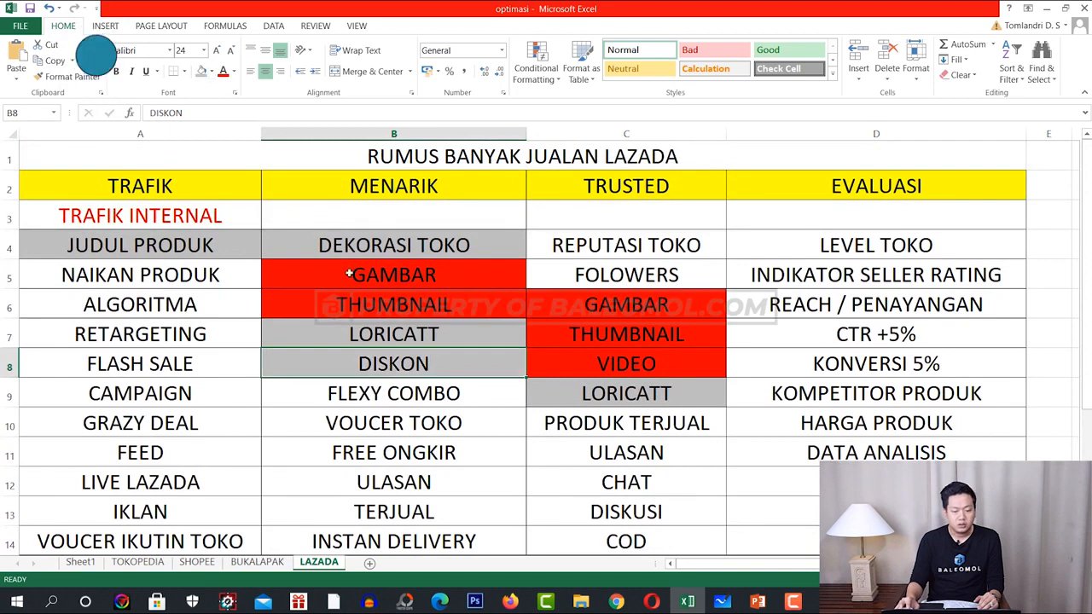
Shade the FLEXY COMBO, VOUCER TOKO and FREE ONGKIR cells in the MENARIK column grey
left_click(376, 389)
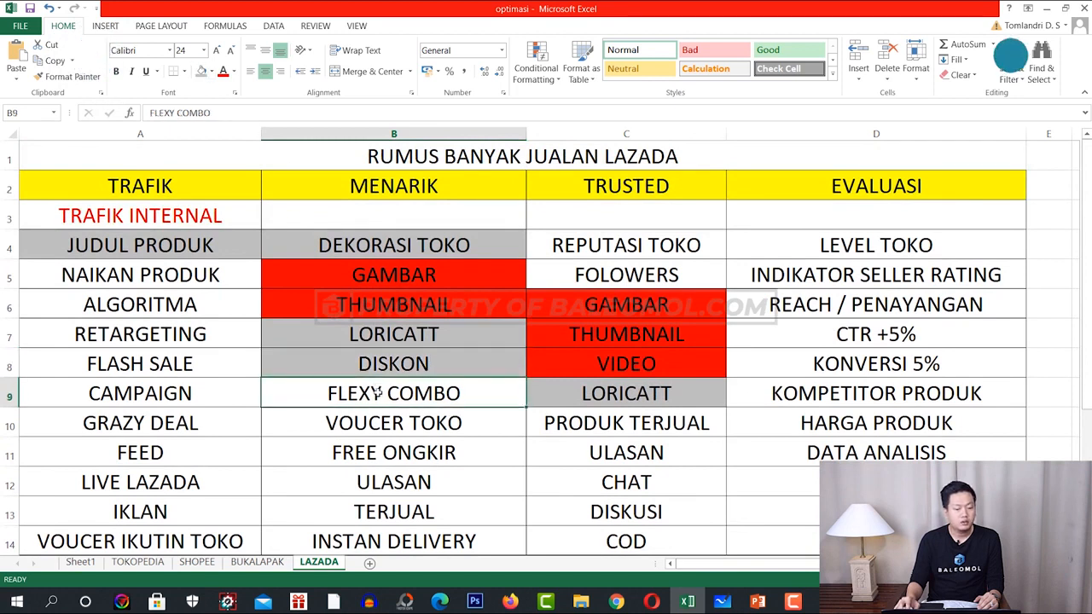
left_click(202, 73)
left_click(376, 423)
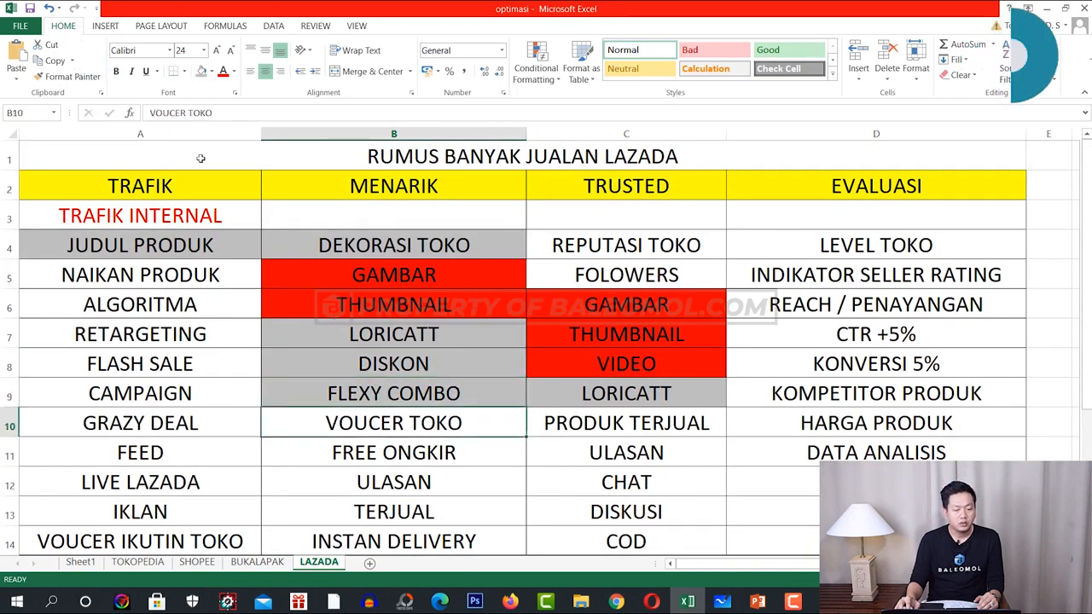
left_click(203, 73)
key("Down")
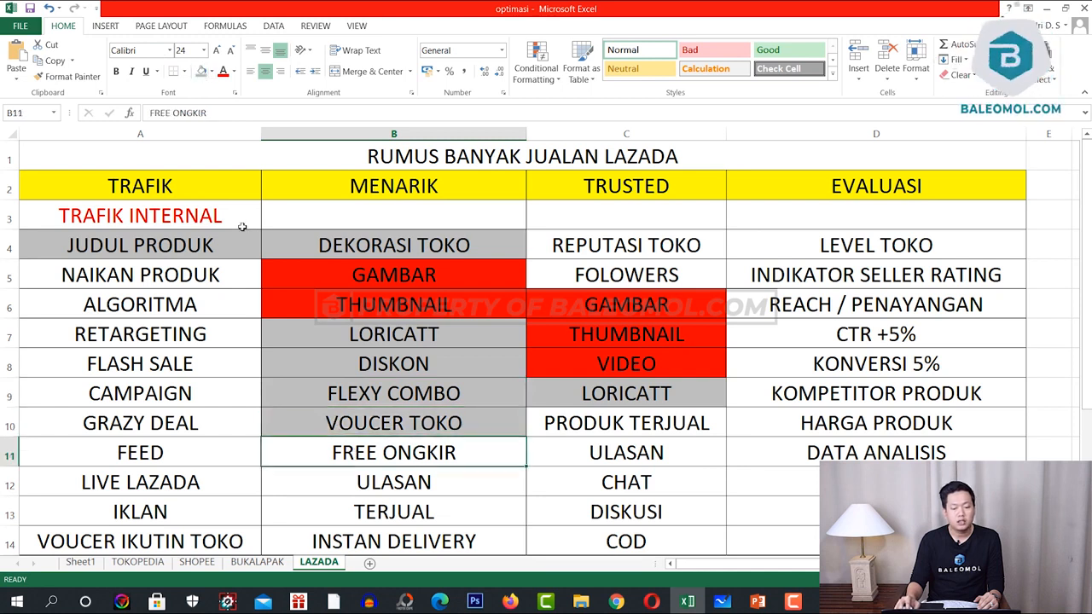
left_click(202, 73)
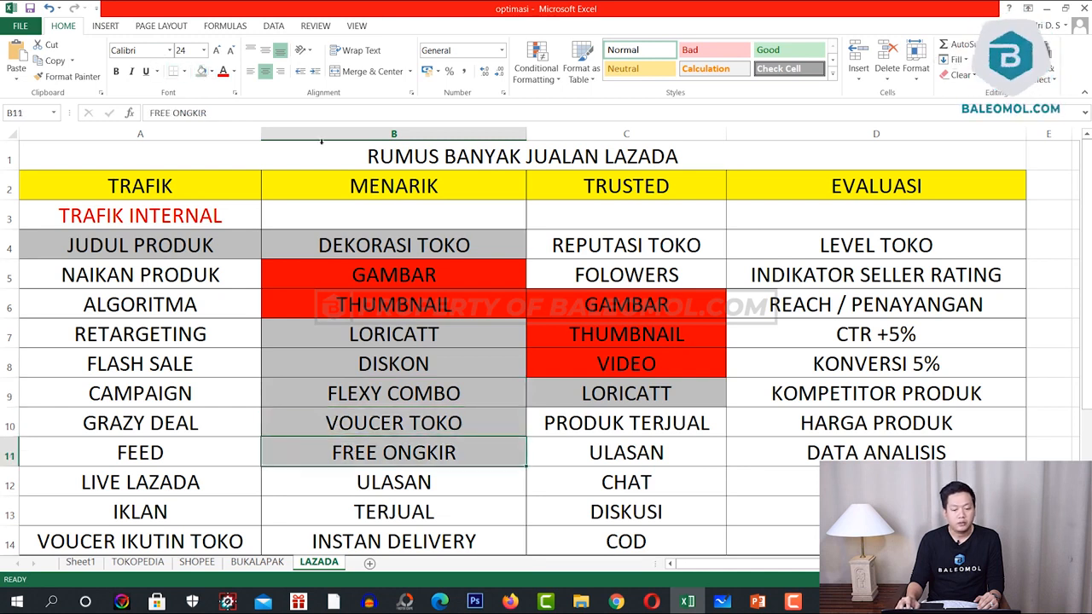
left_click(469, 353)
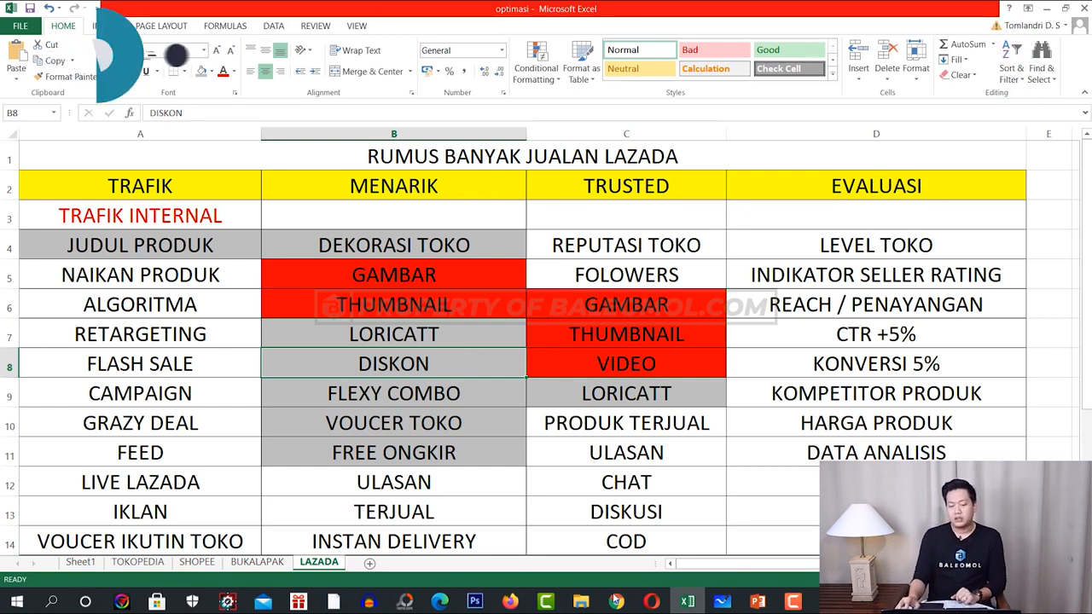
Switch to PowerPoint to view the DISKON LAZADA title slide
mouse_move(627, 604)
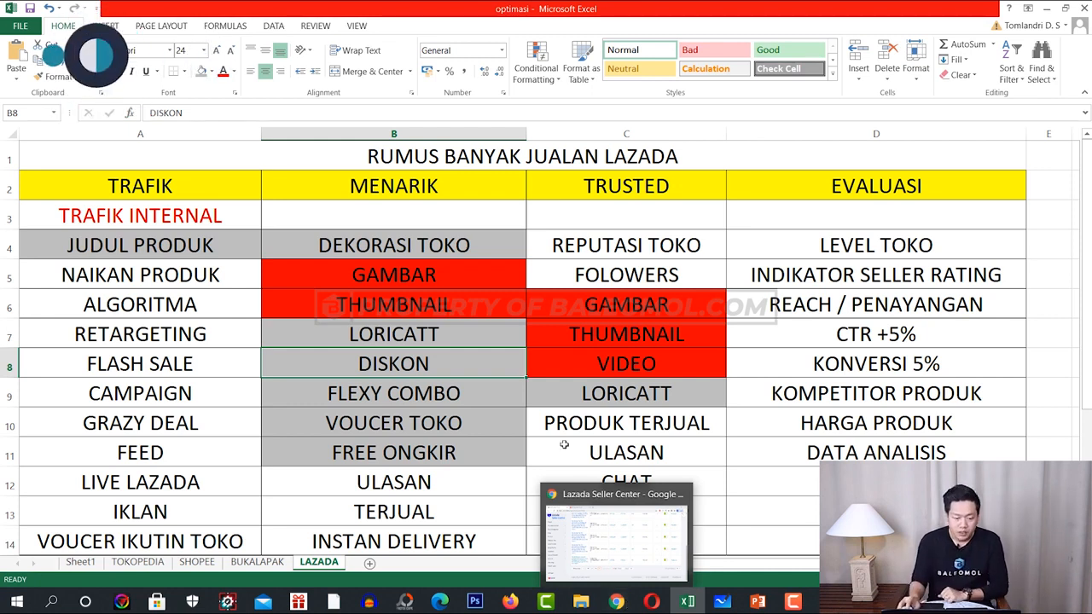
left_click(757, 603)
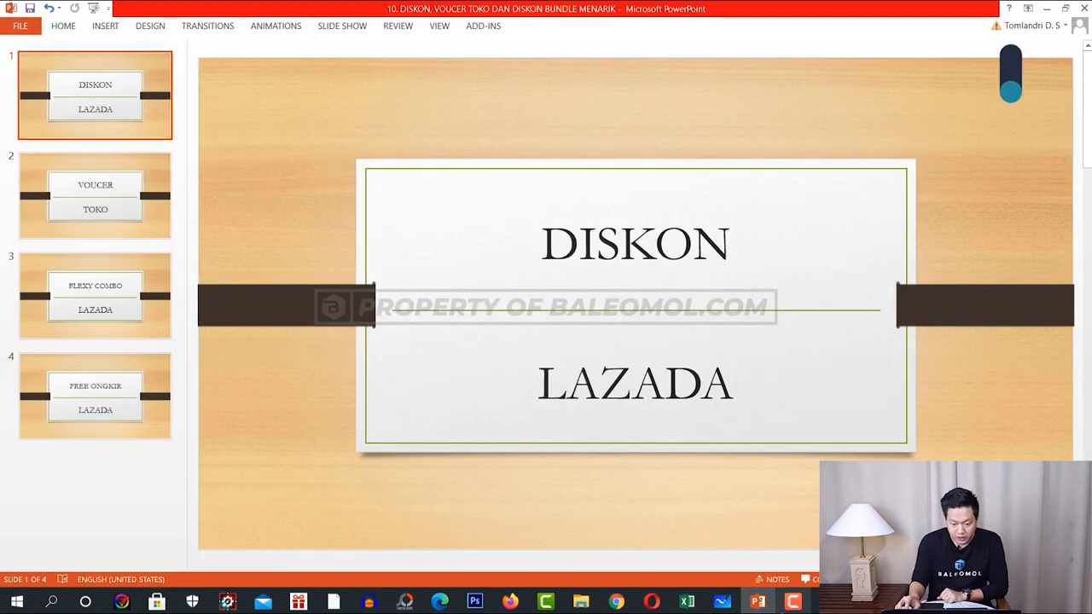
Switch to Lazada Seller Center in Opera and open the watch product's details for editing
left_click(651, 603)
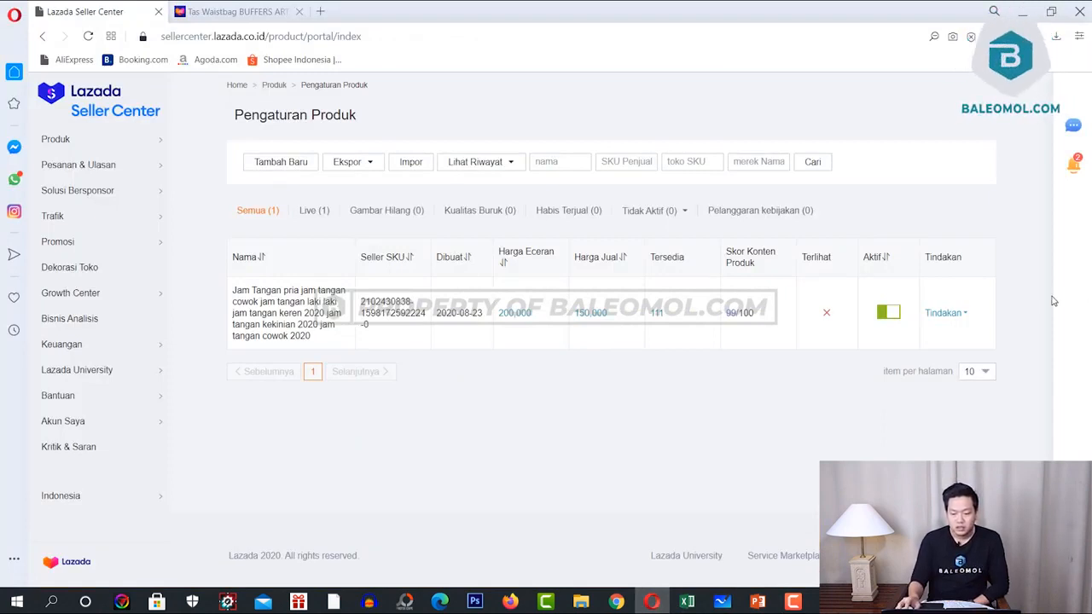
left_click(942, 315)
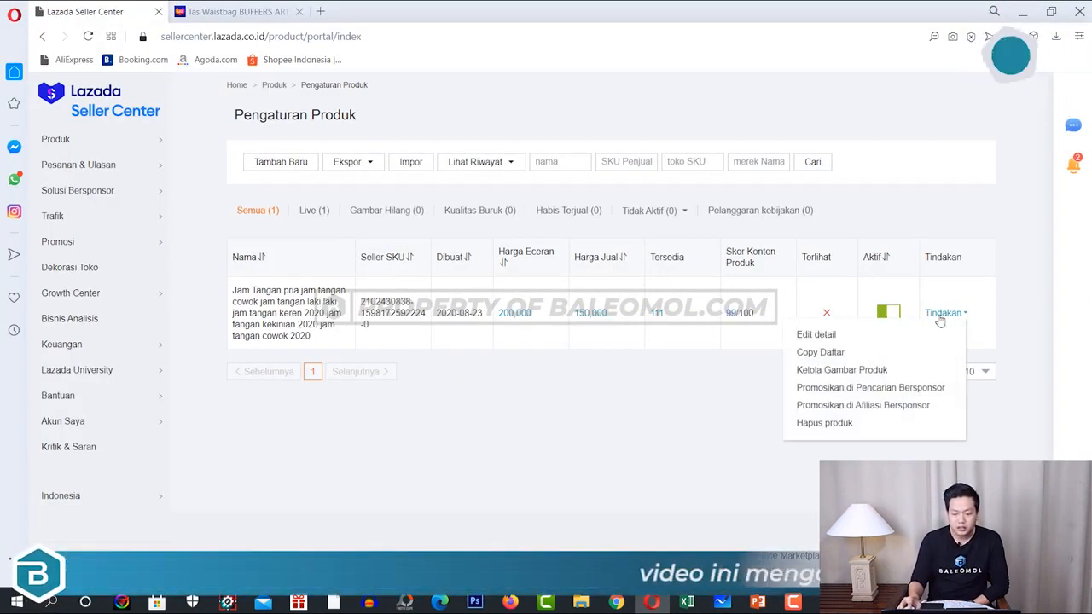
left_click(817, 335)
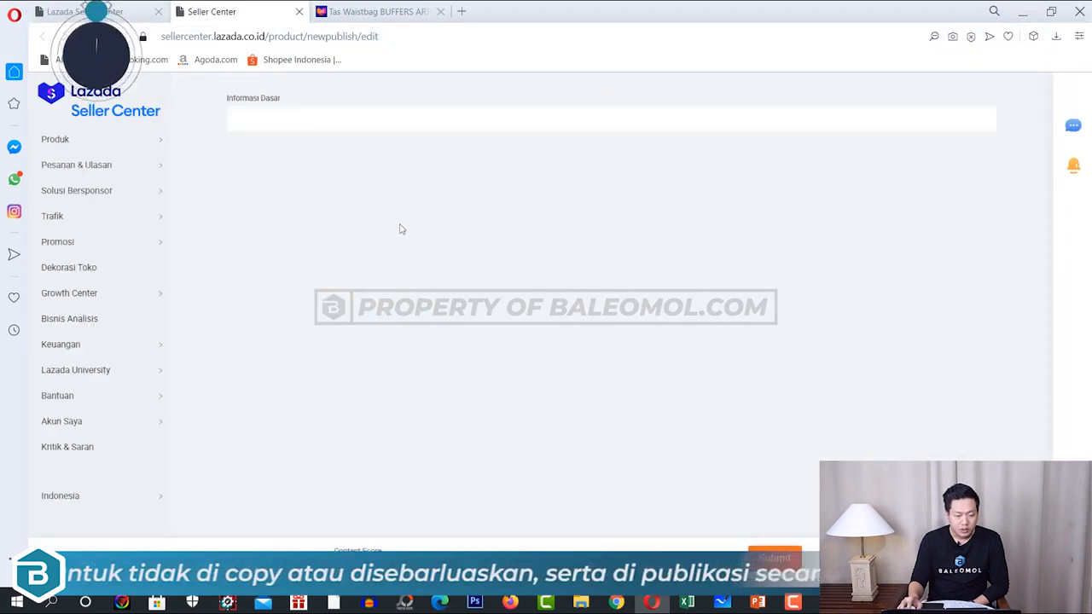
Check the discount price and promotion dates of the Hitam variant in the product's price and stock section
scroll(737, 261, "down", 20)
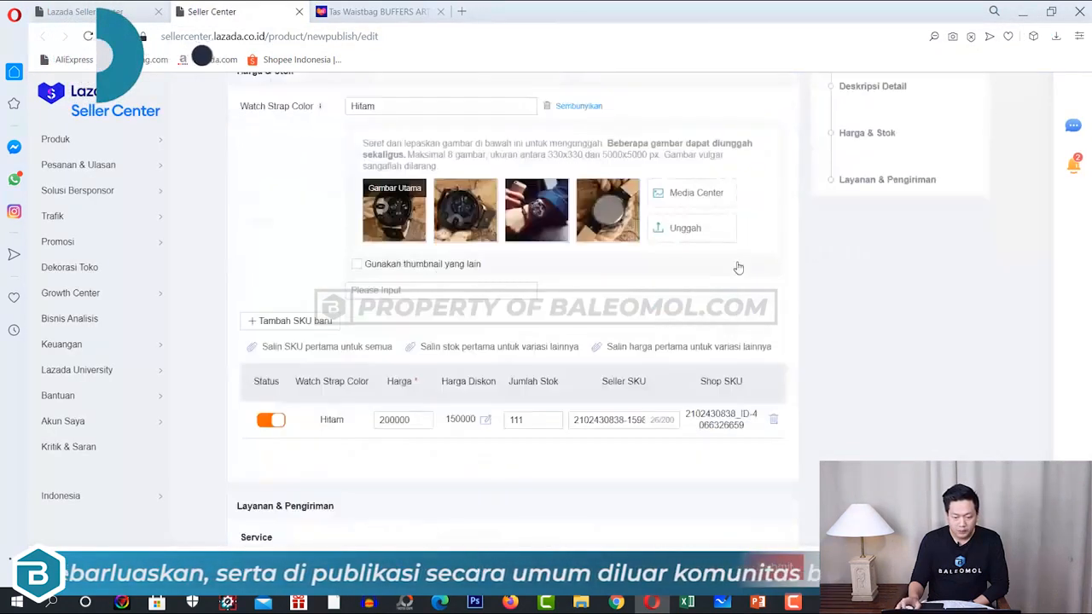
scroll(705, 259, "up", 2)
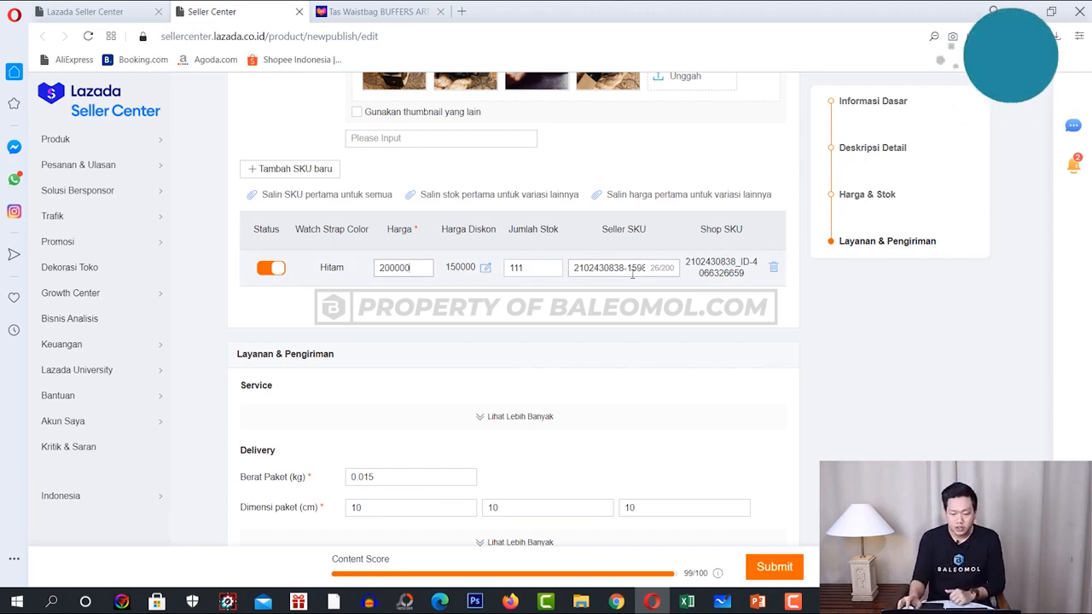
left_click(485, 269)
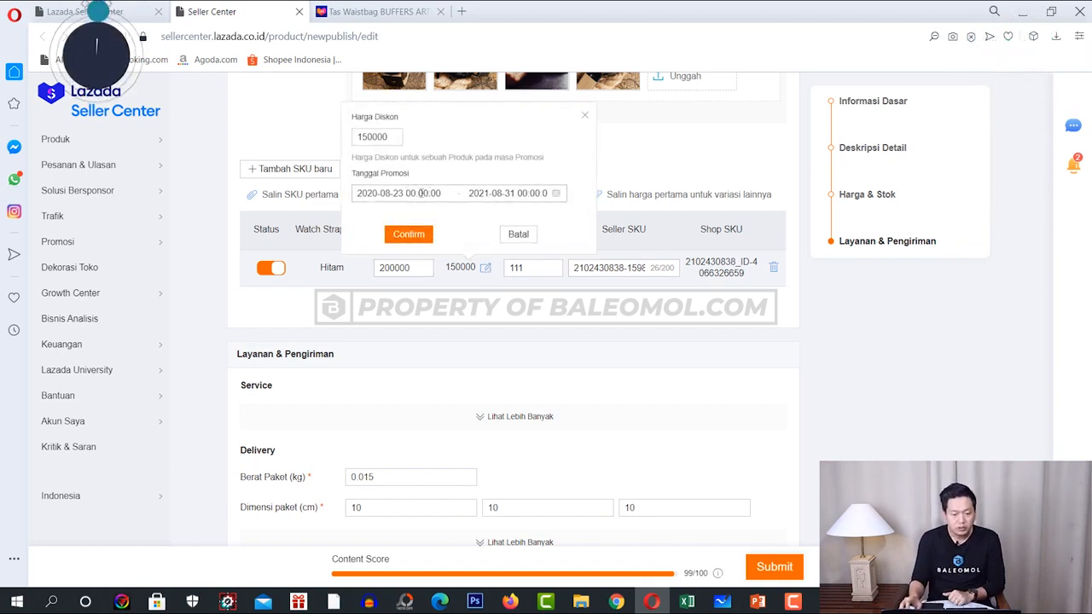
left_click(585, 115)
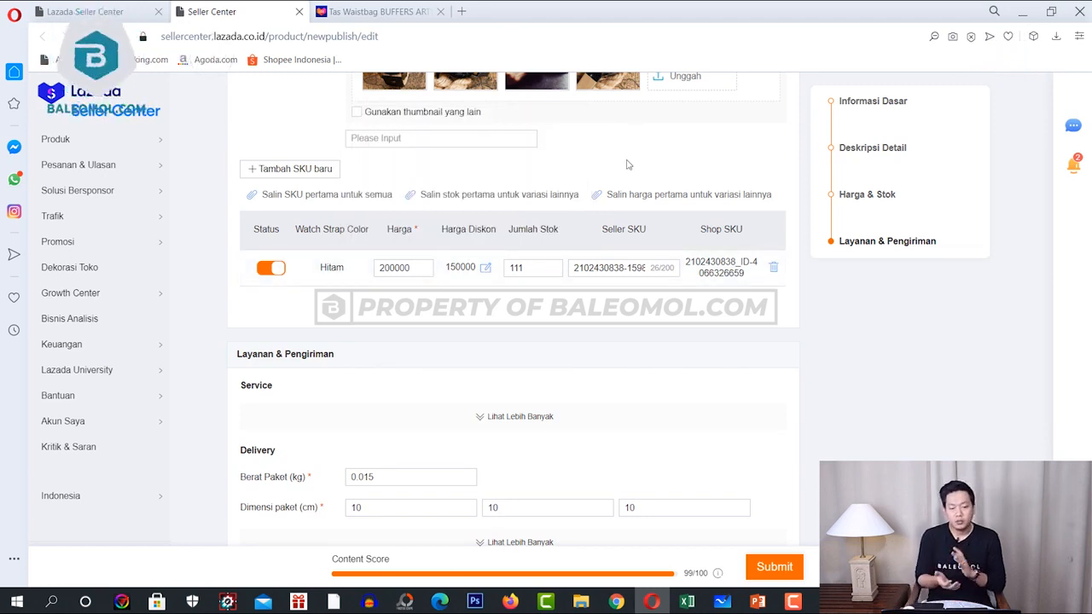
Examine the discounted prices of the Flexi Combo products on the BUFFERS ARTHEM waistbag's product page
left_click(370, 8)
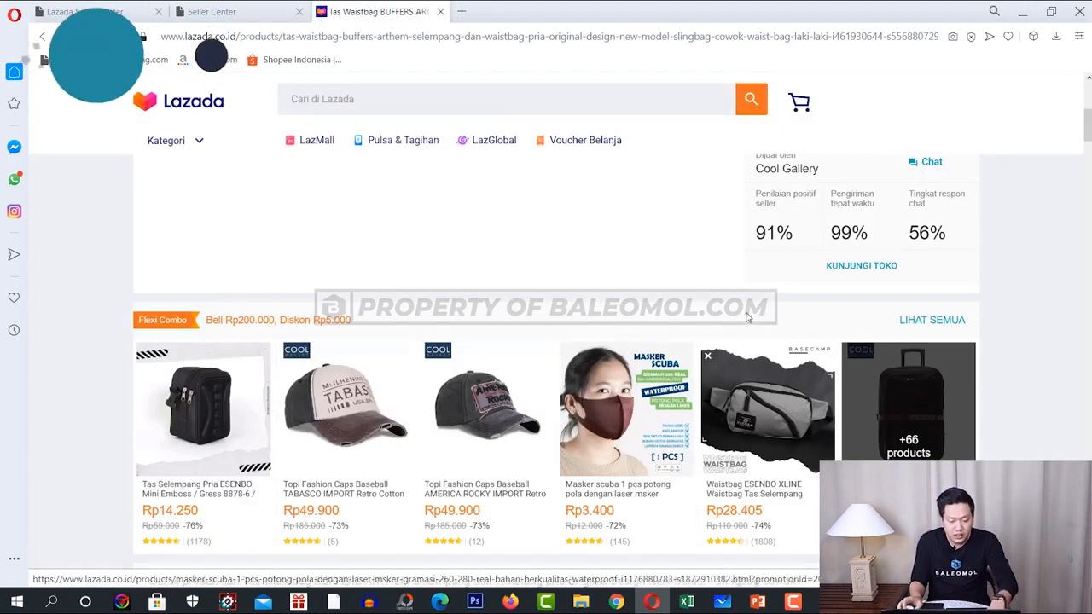
key("ctrl+plus")
scroll(748, 316, "down", 4)
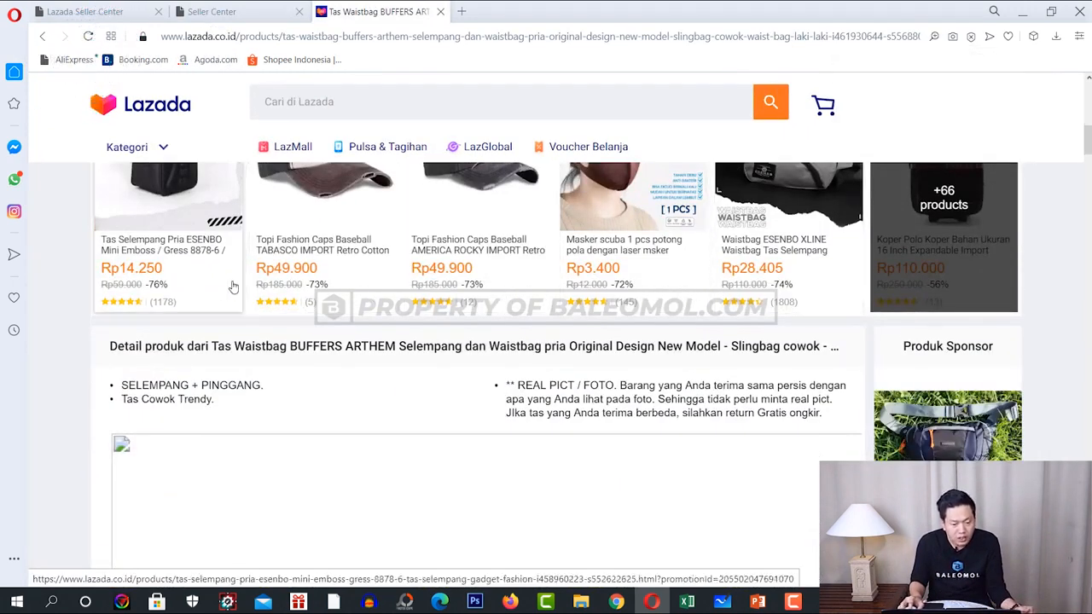
scroll(221, 293, "up", 1)
scroll(221, 293, "up", 1)
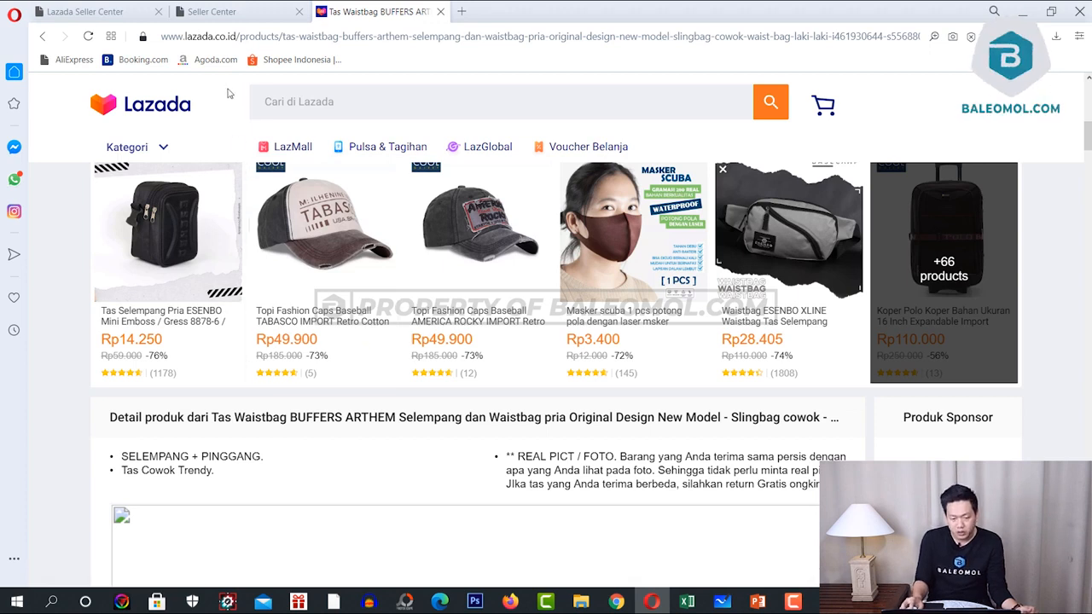
View the VOUCER TOKO slide in PowerPoint and the Cool Gallery store's full product list in Opera
left_click(687, 601)
left_click(757, 602)
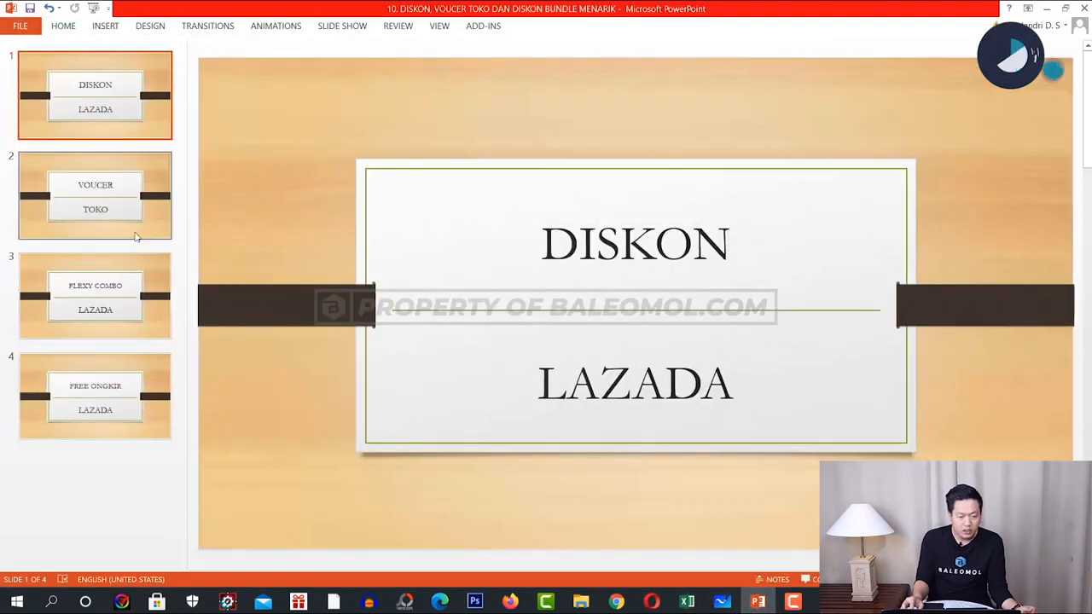
left_click(135, 236)
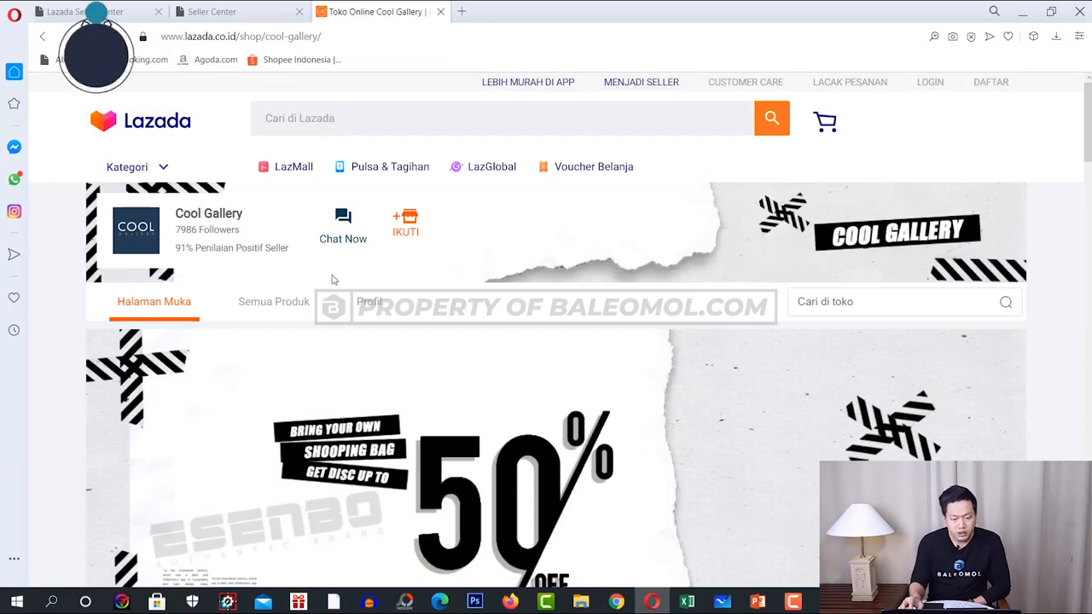
left_click(252, 300)
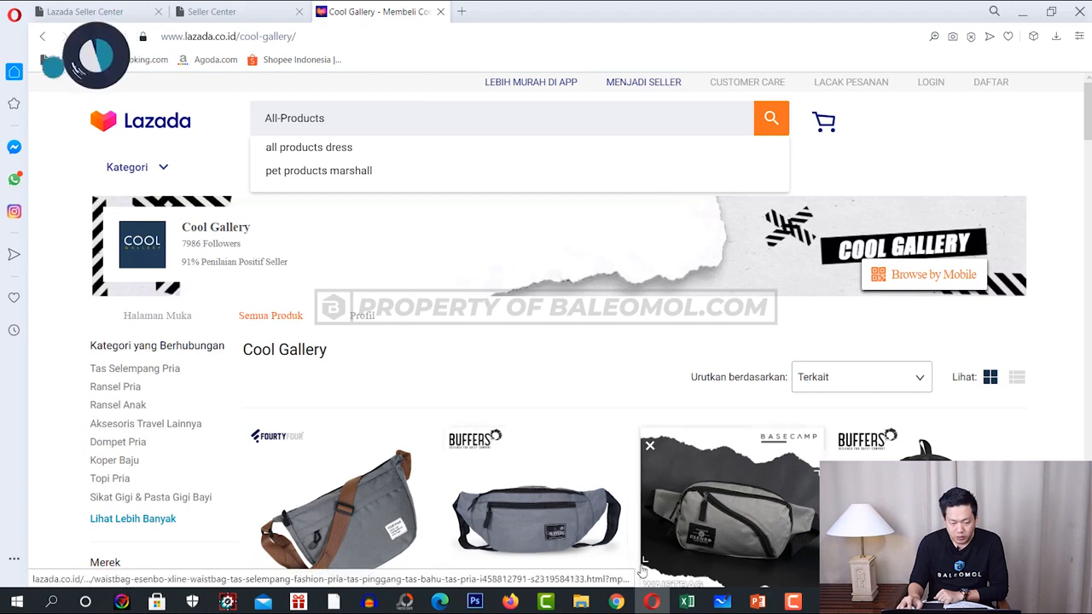
Start creating a new seller voucher among the promotions in Lazada Seller Center
left_click(97, 12)
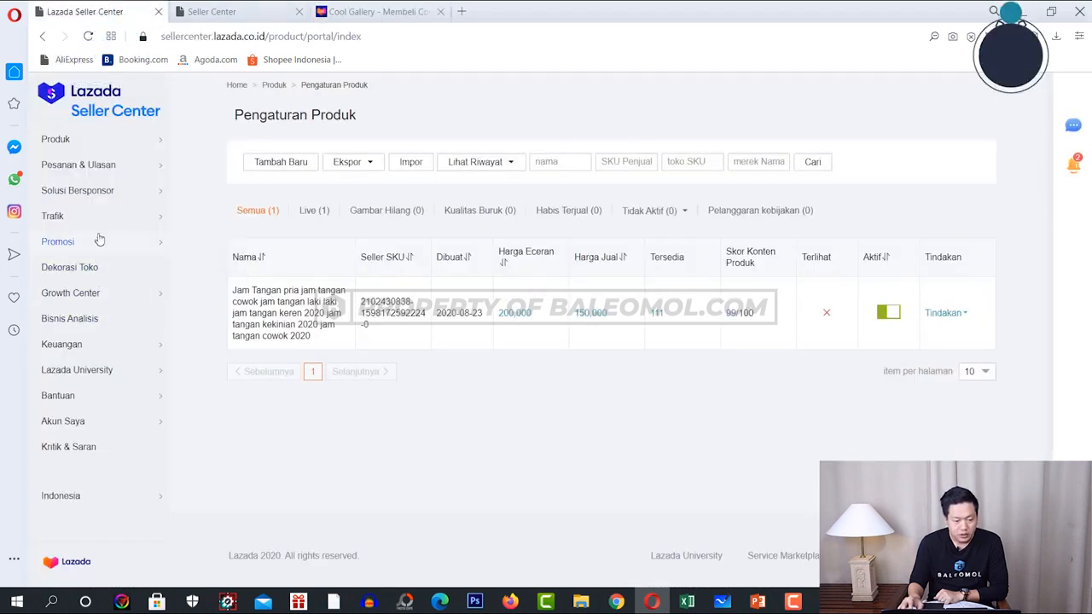
mouse_move(108, 249)
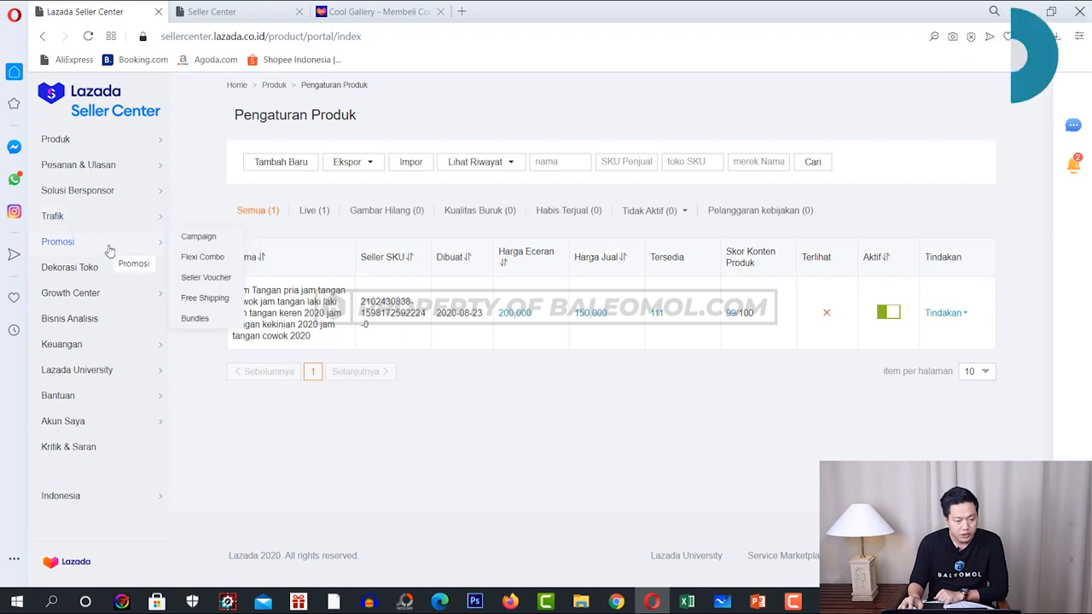
left_click(211, 280)
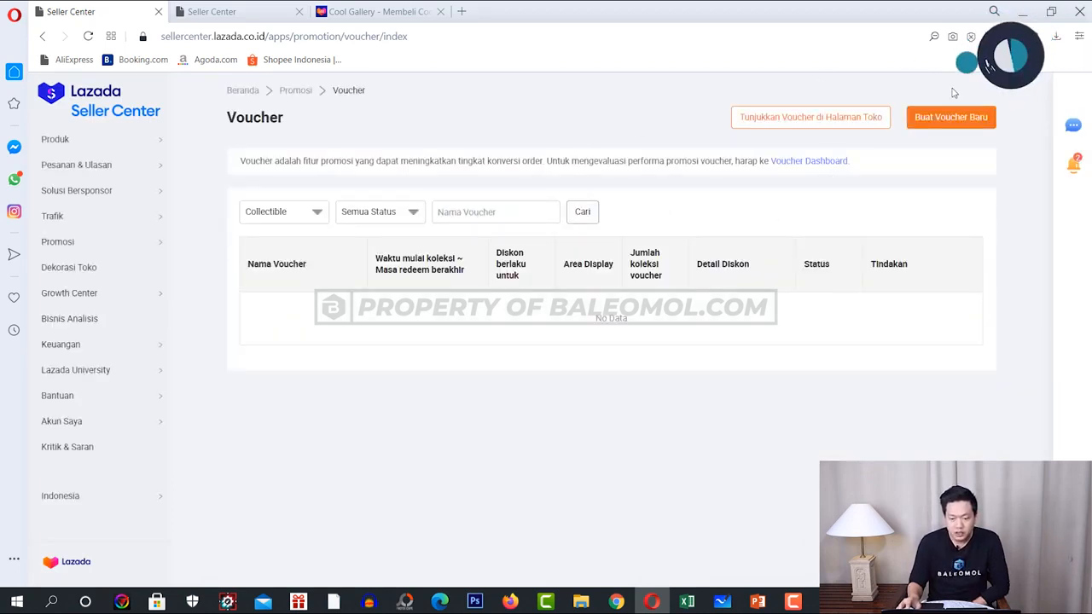
left_click(958, 122)
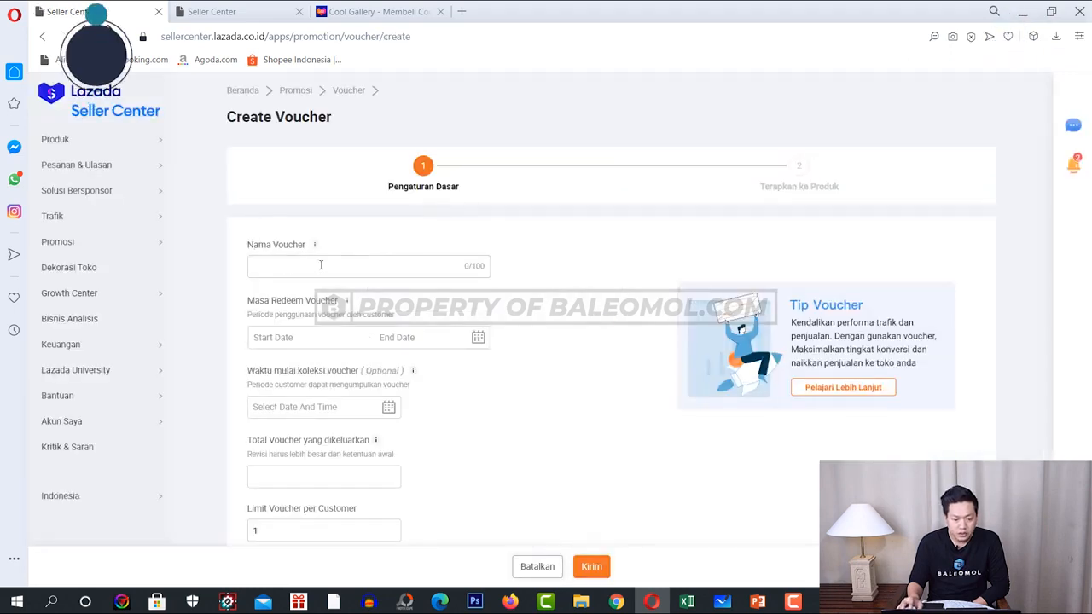
Name the voucher "DISKON 2020"
left_click(319, 265)
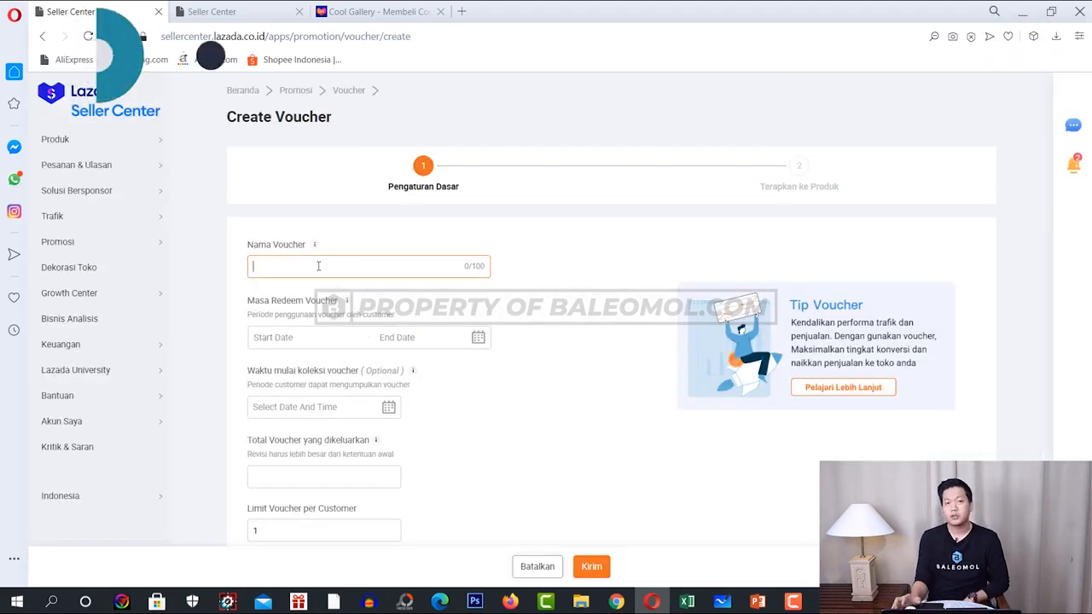
type("di")
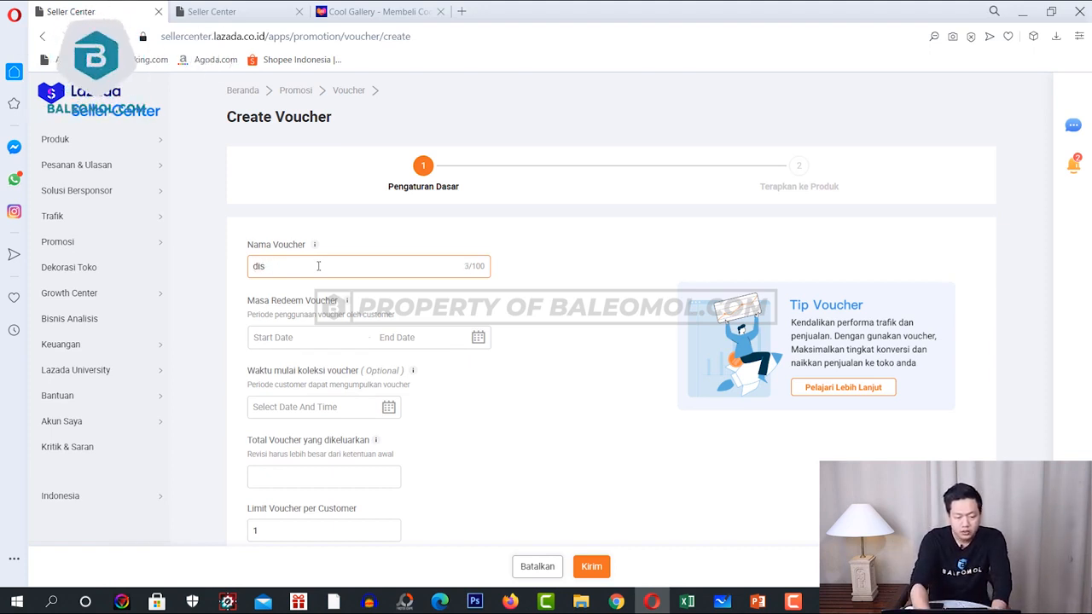
type("SKON 2020")
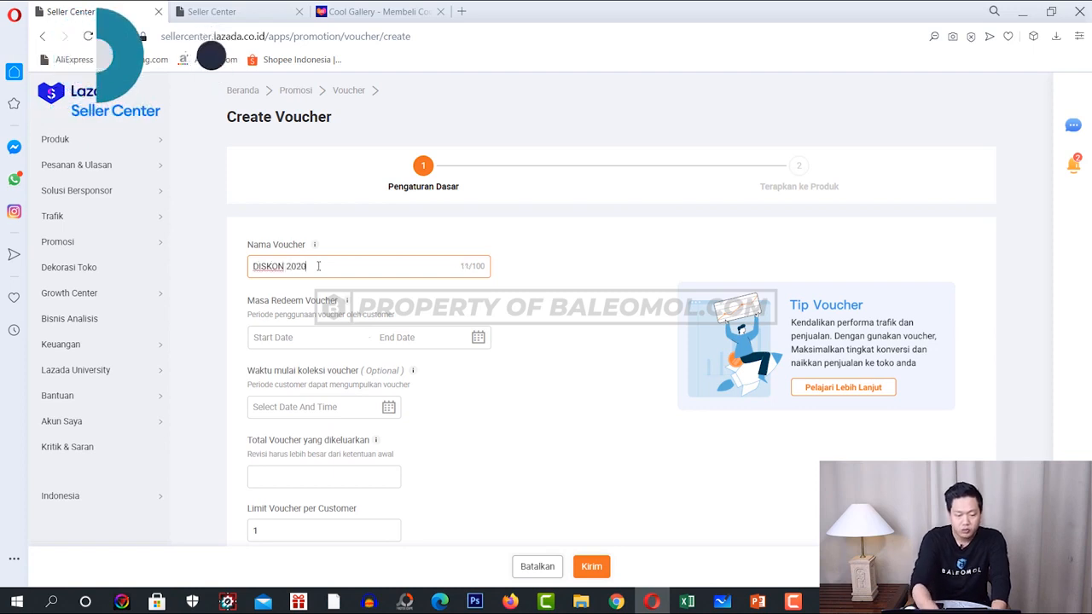
Set the voucher's redemption period from 2020-09-01 to 2020-09-30
left_click(342, 334)
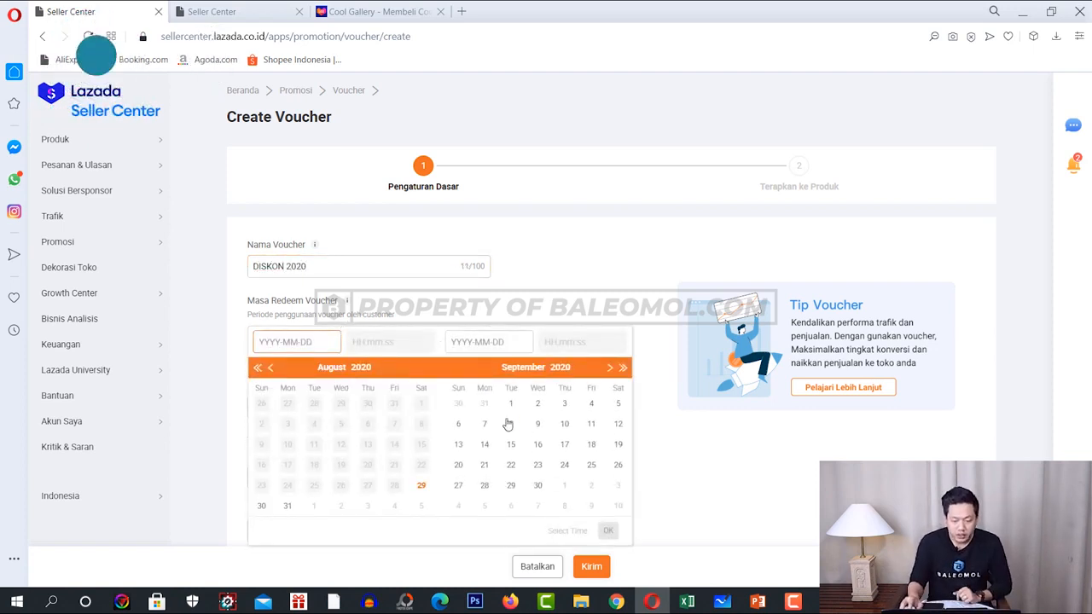
left_click(511, 408)
left_click(340, 484)
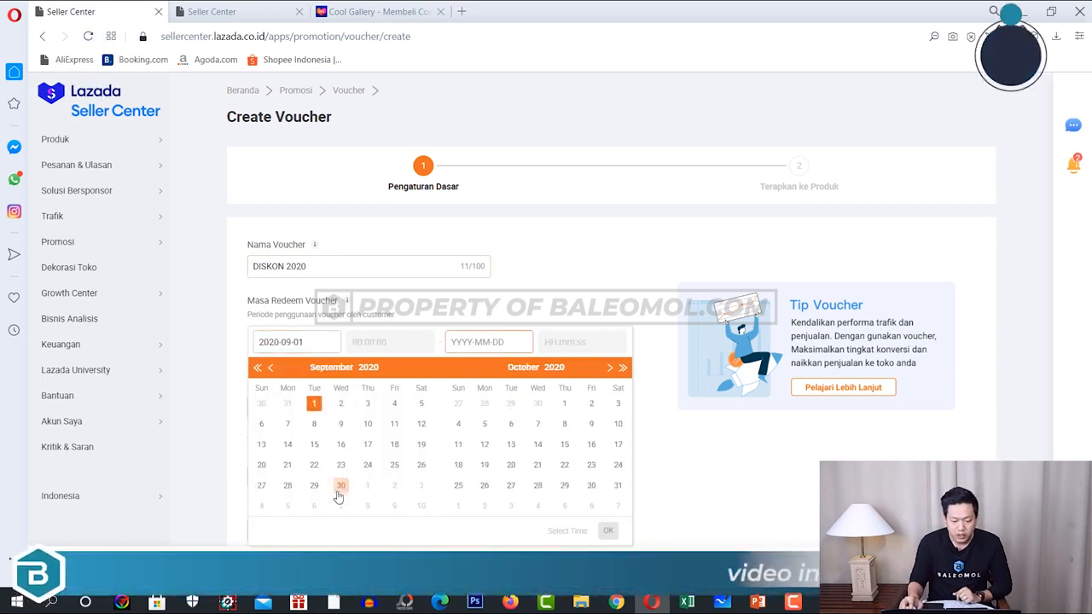
left_click(608, 531)
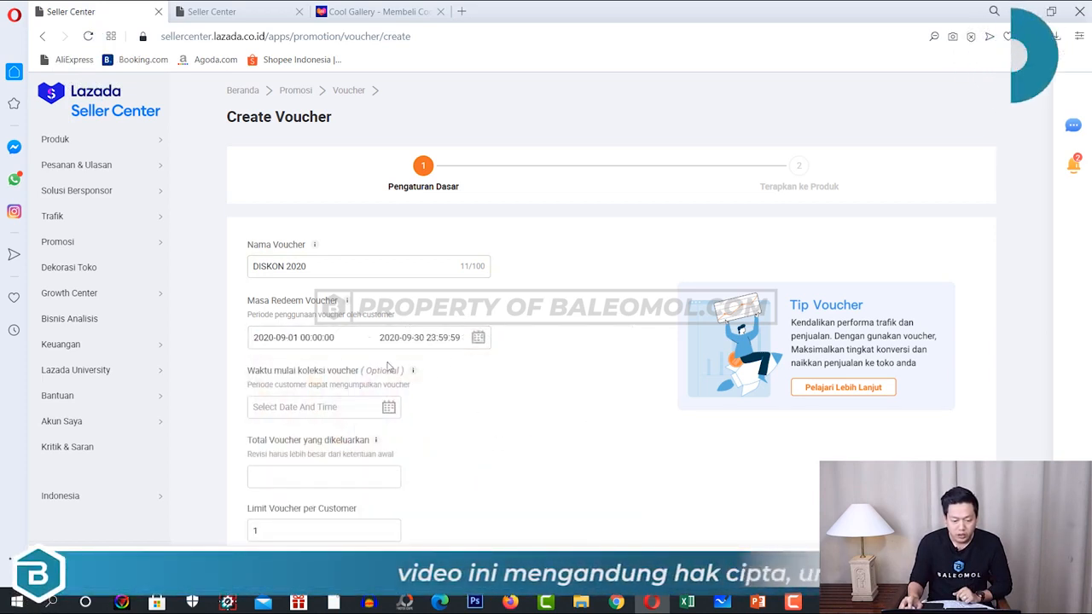
scroll(580, 319, "down", 1)
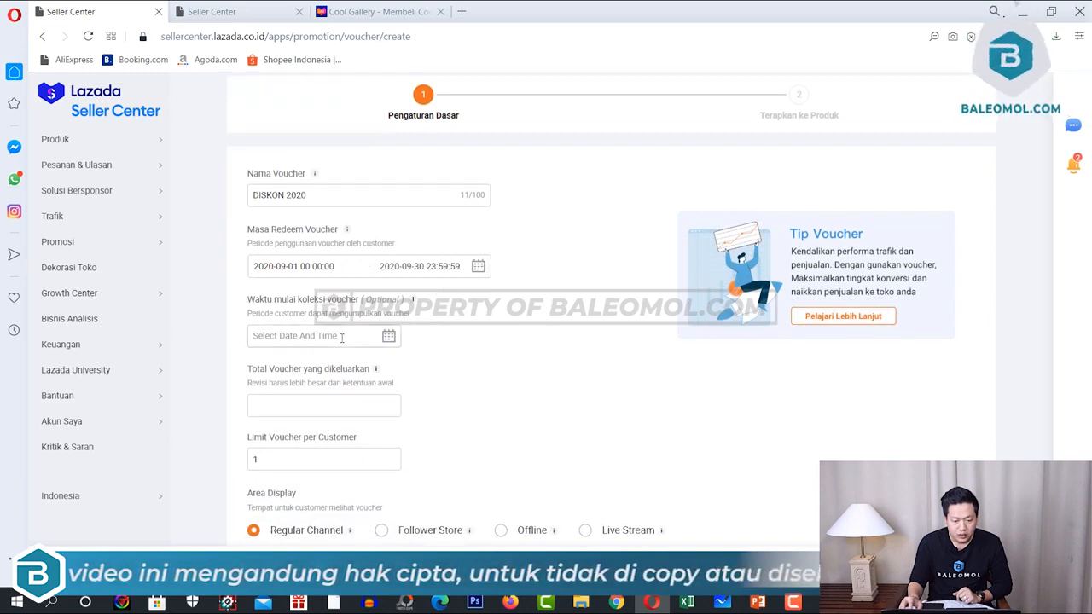
left_click(343, 337)
left_click(532, 337)
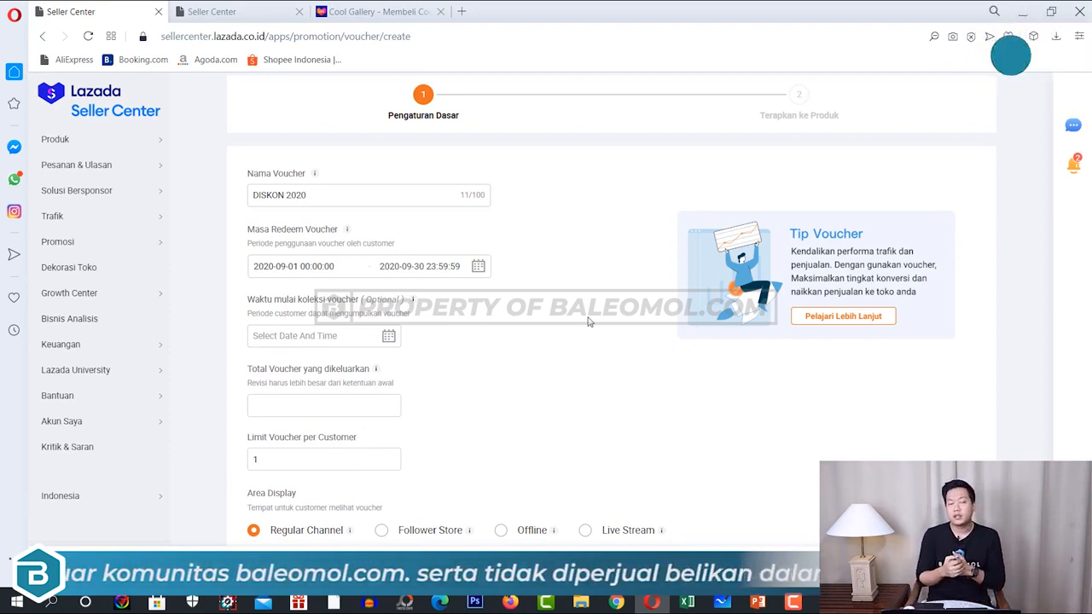
Set the total number of vouchers issued to 100
scroll(583, 329, "down", 1)
left_click(384, 337)
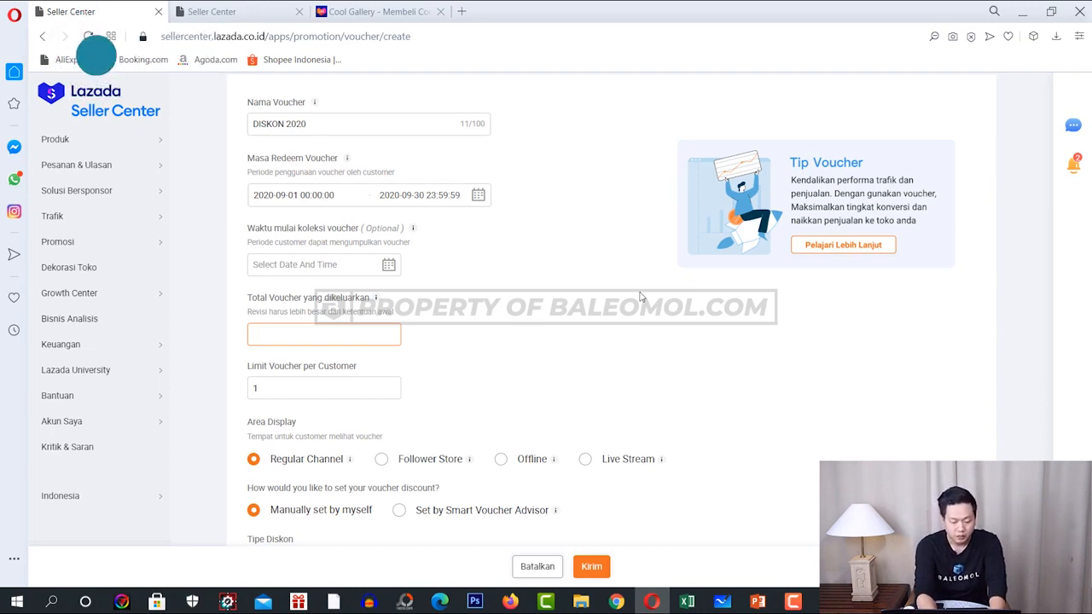
type("100")
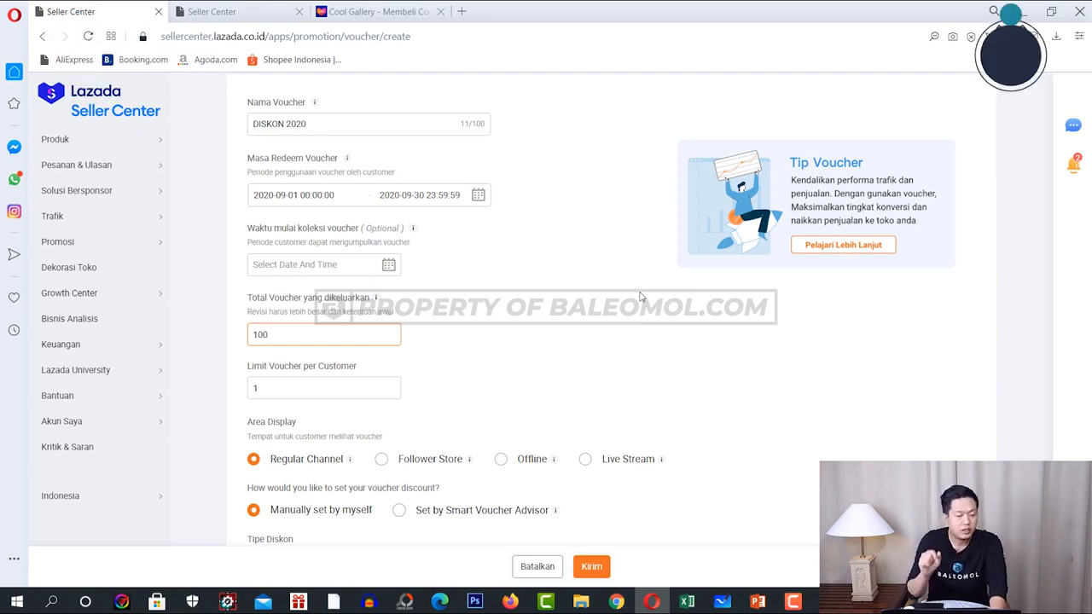
scroll(600, 296, "down", 2)
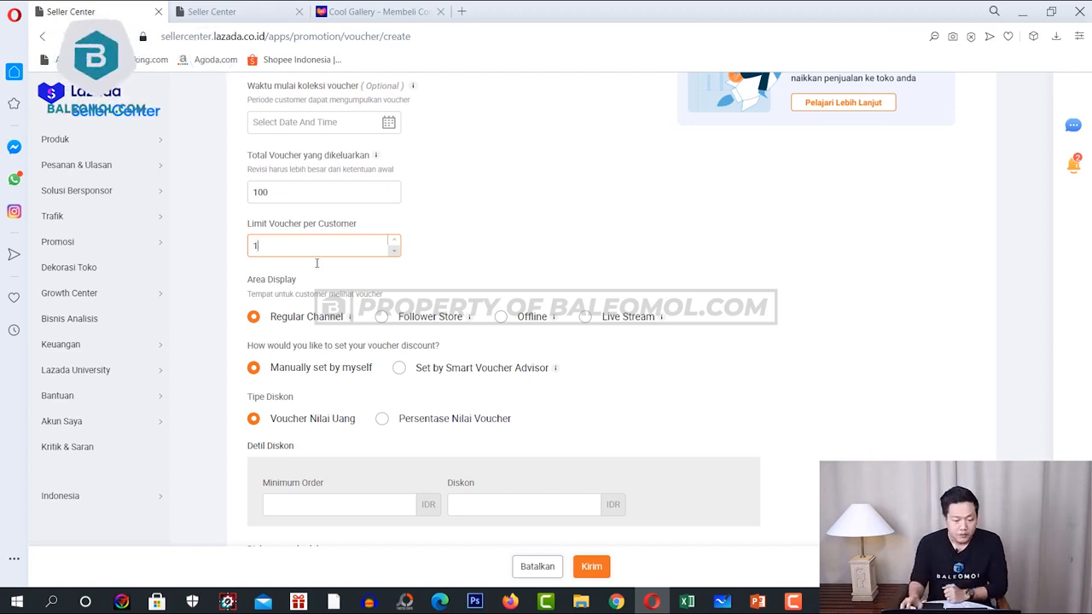
Confirm the limit of 1 voucher per customer and read the explanation of the Regular Channel display area
left_click(647, 268)
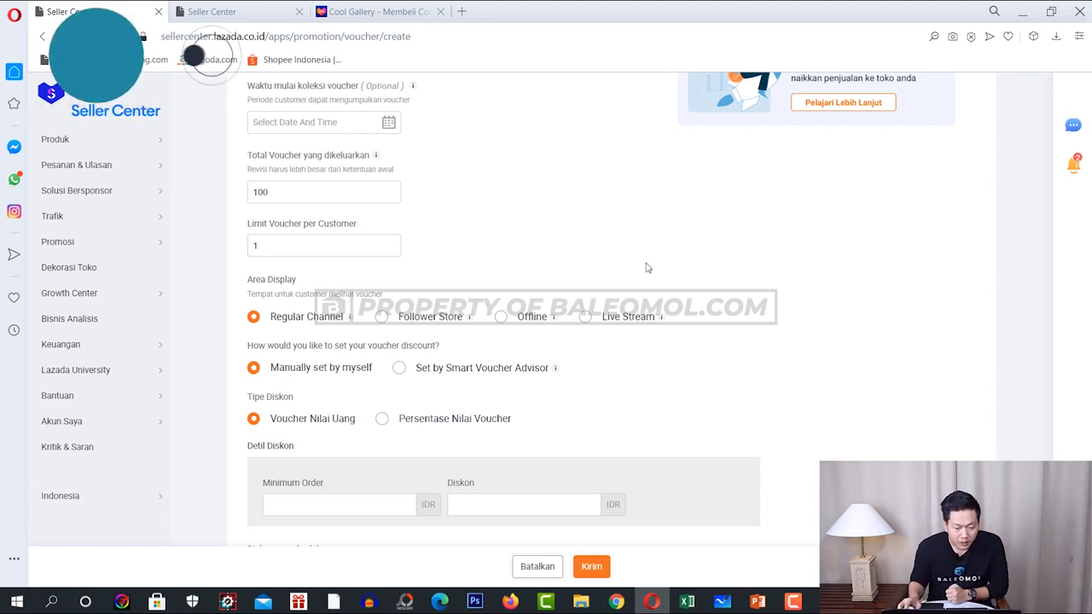
scroll(647, 268, "down", 1)
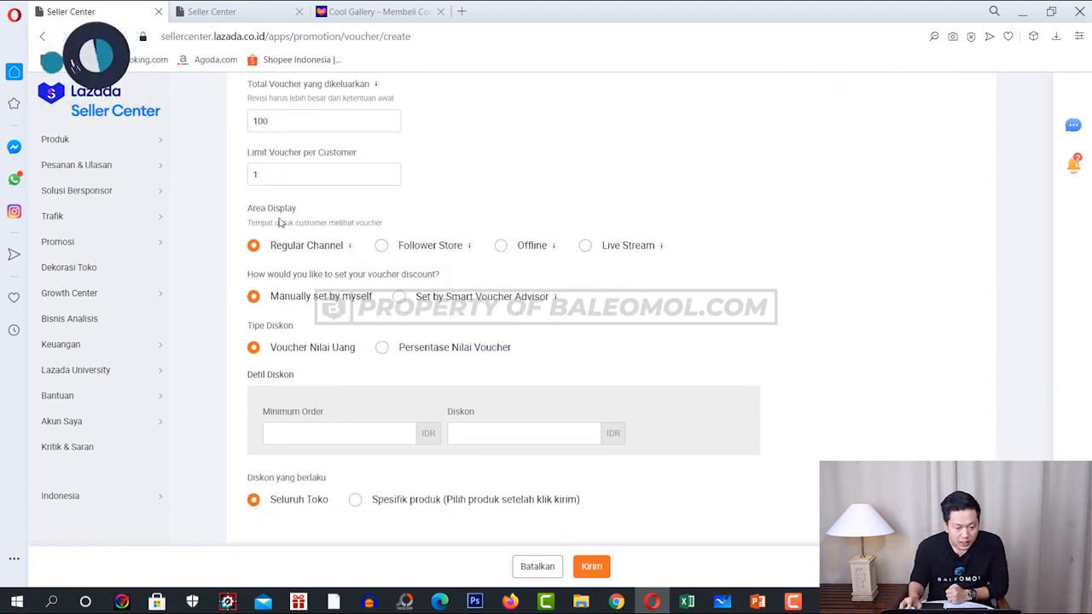
left_click_drag(247, 224, 389, 225)
key("ctrl+plus")
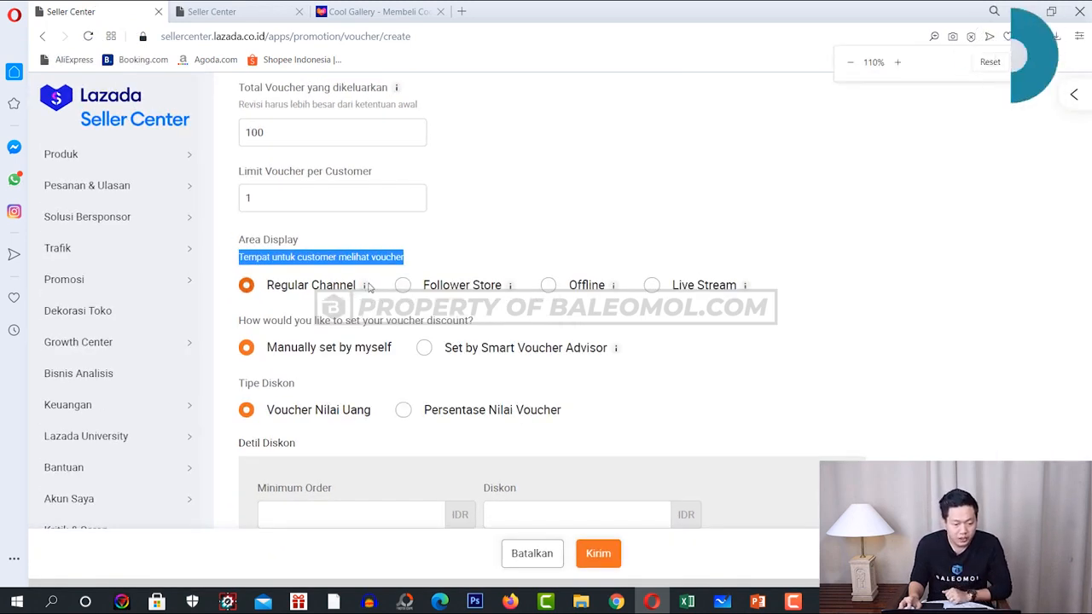
mouse_move(368, 288)
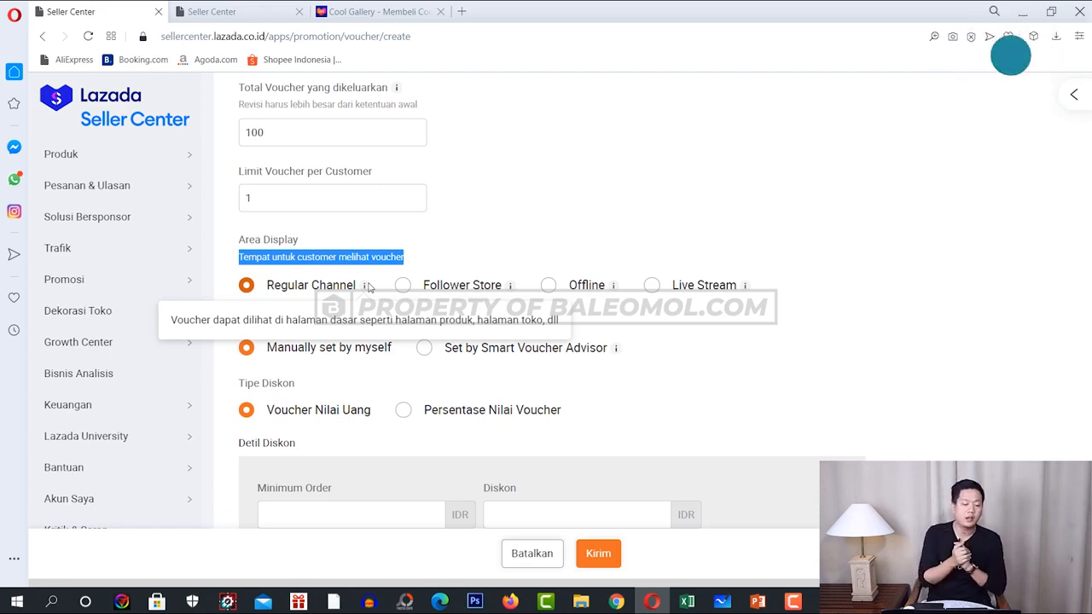
Try the Follower Store and Offline display areas, read their explanations, and return the voucher to Regular Channel
left_click(403, 285)
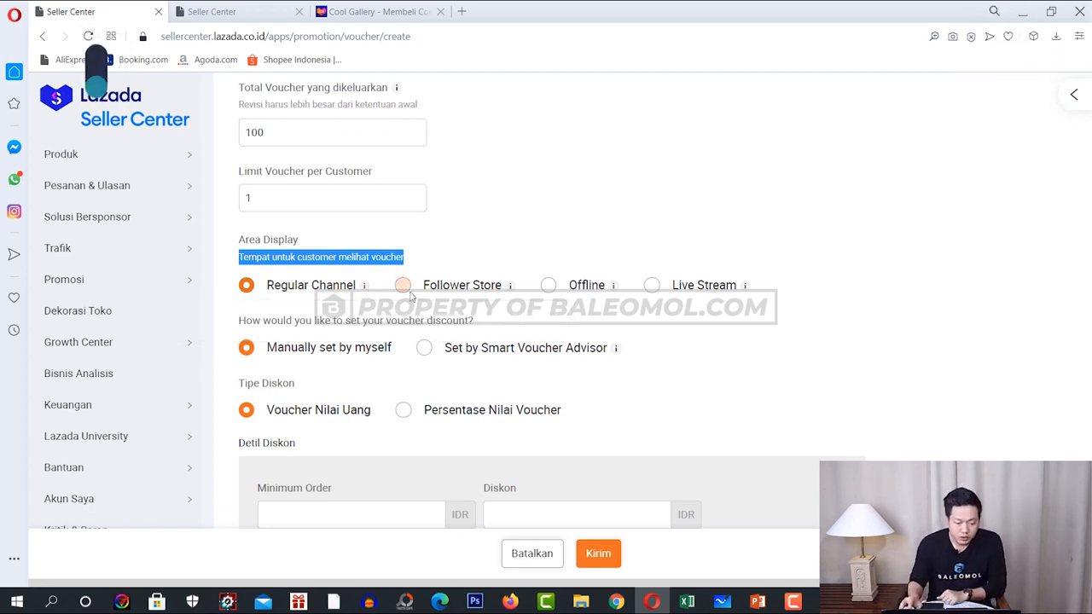
mouse_move(509, 288)
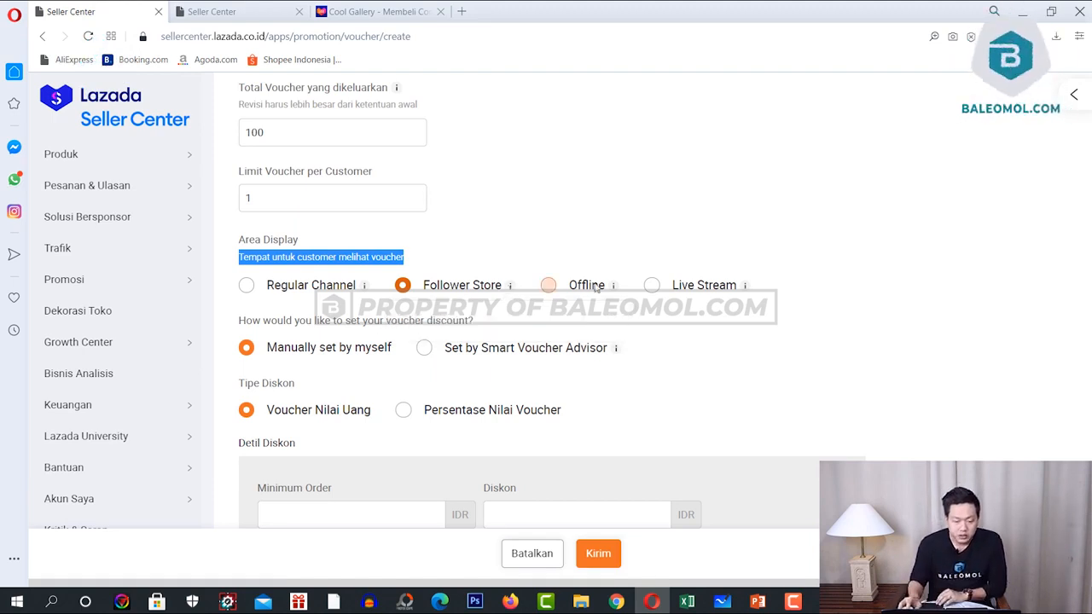
left_click(595, 288)
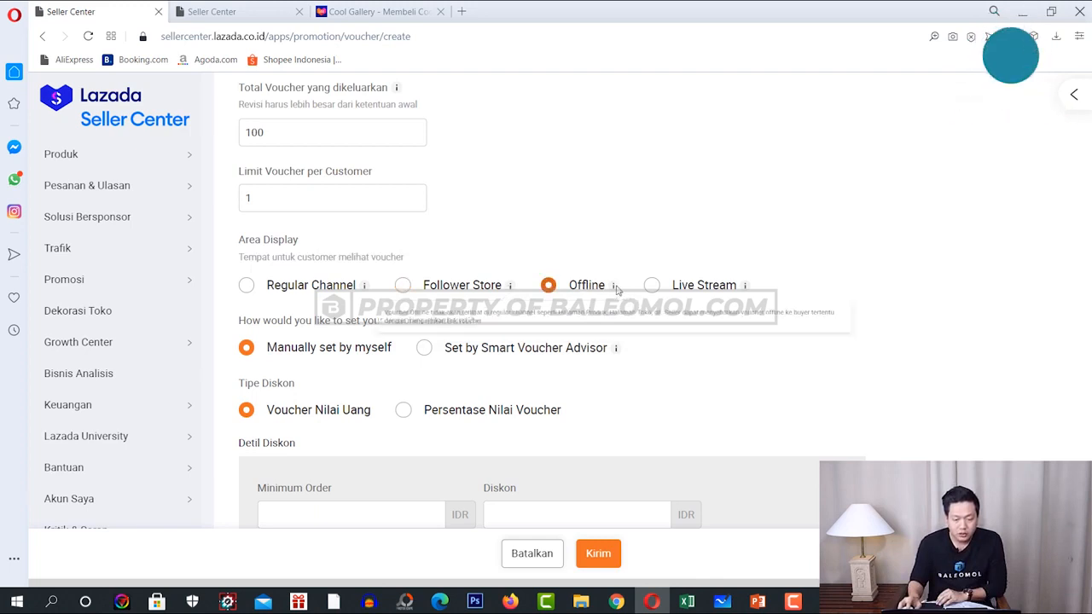
mouse_move(615, 289)
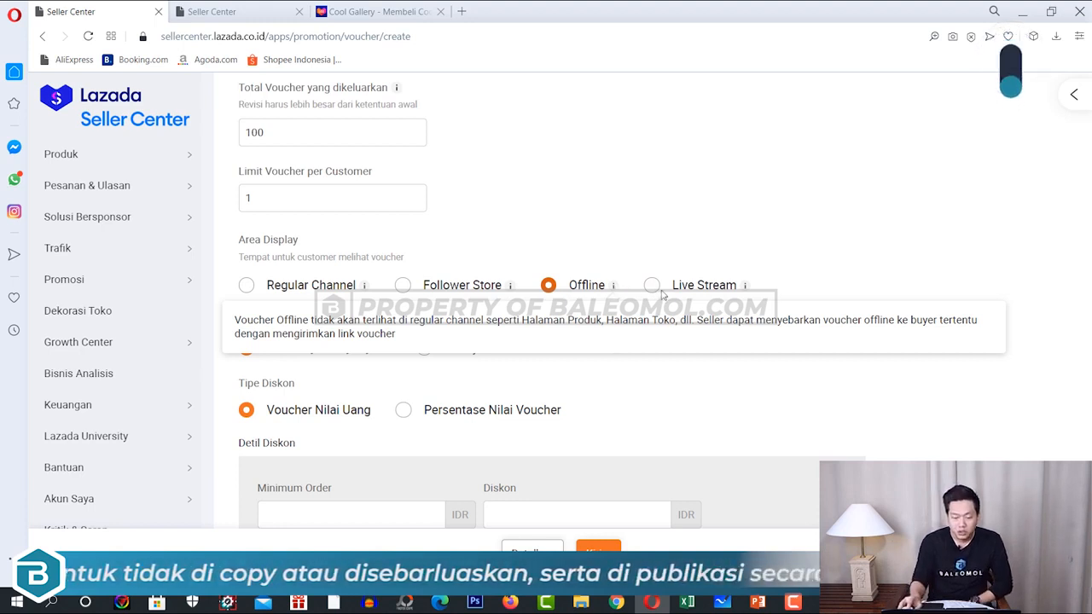
left_click(688, 292)
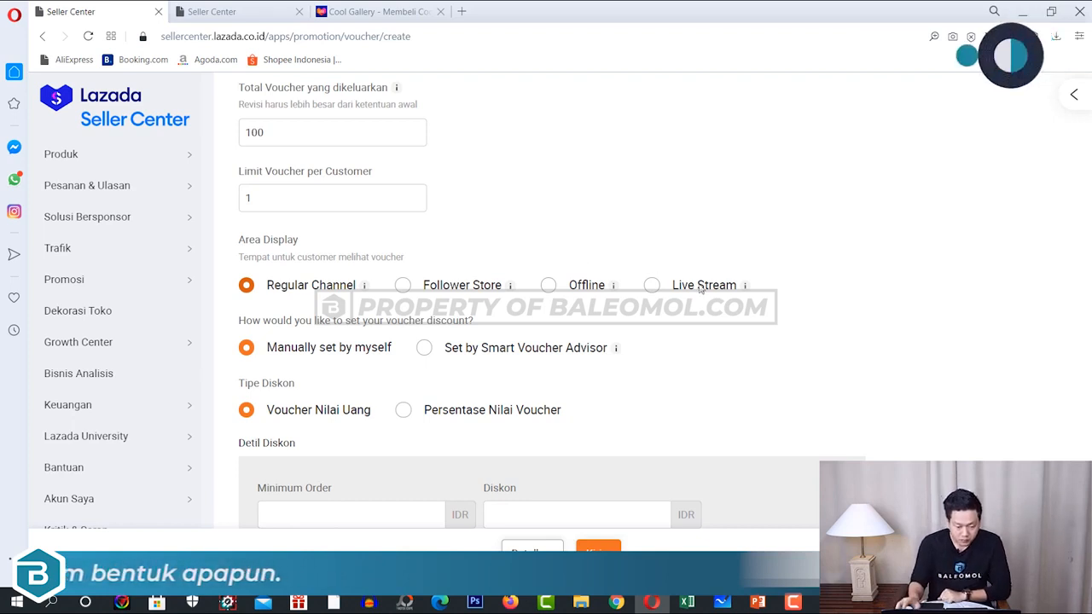
Preview the Persentase Nilai Voucher discount type and switch back to Voucher Nilai Uang
scroll(649, 268, "down", 1)
scroll(739, 294, "down", 1)
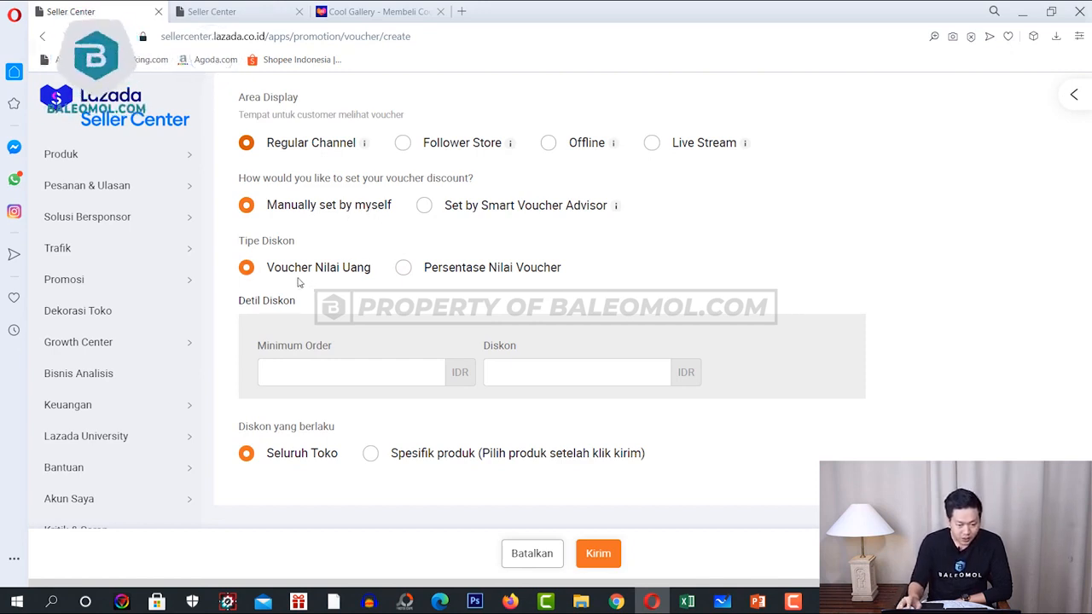
left_click(456, 278)
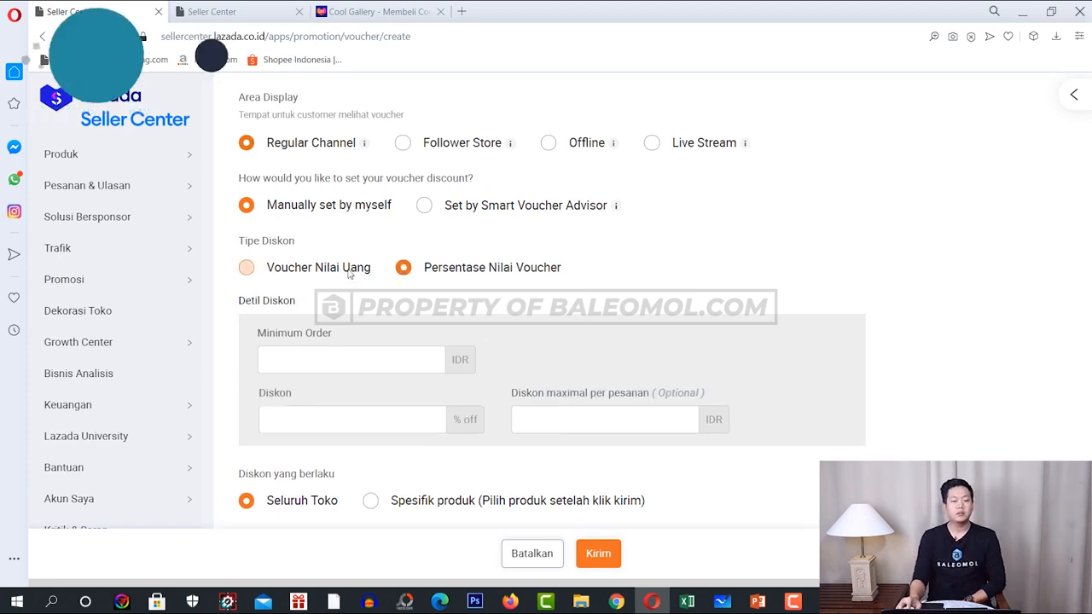
left_click(349, 270)
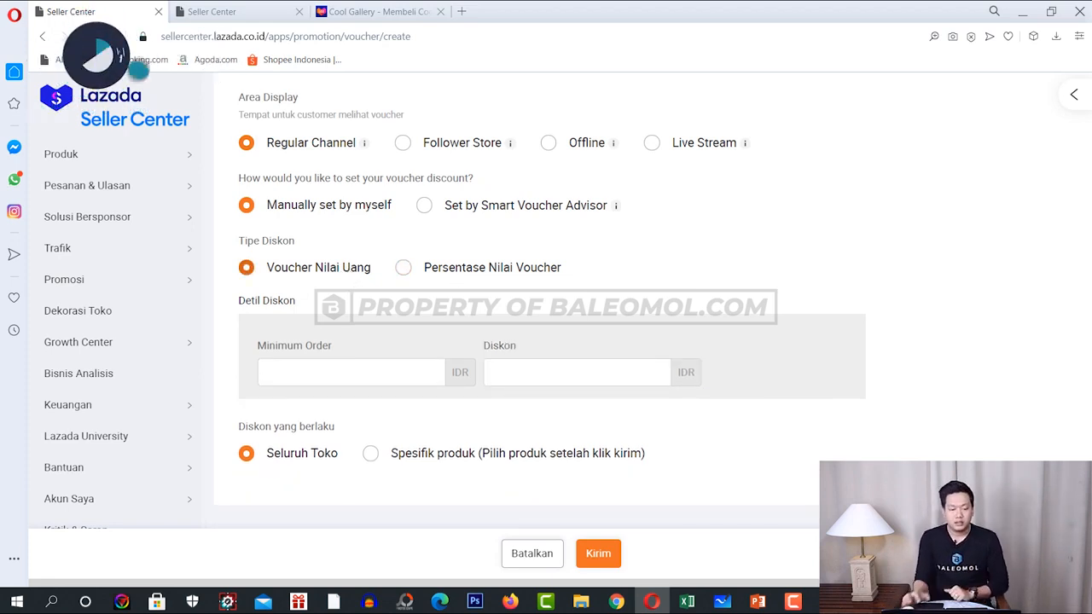
Set the voucher's minimum order to 1000000 IDR and its discount to 10000 IDR
left_click(330, 373)
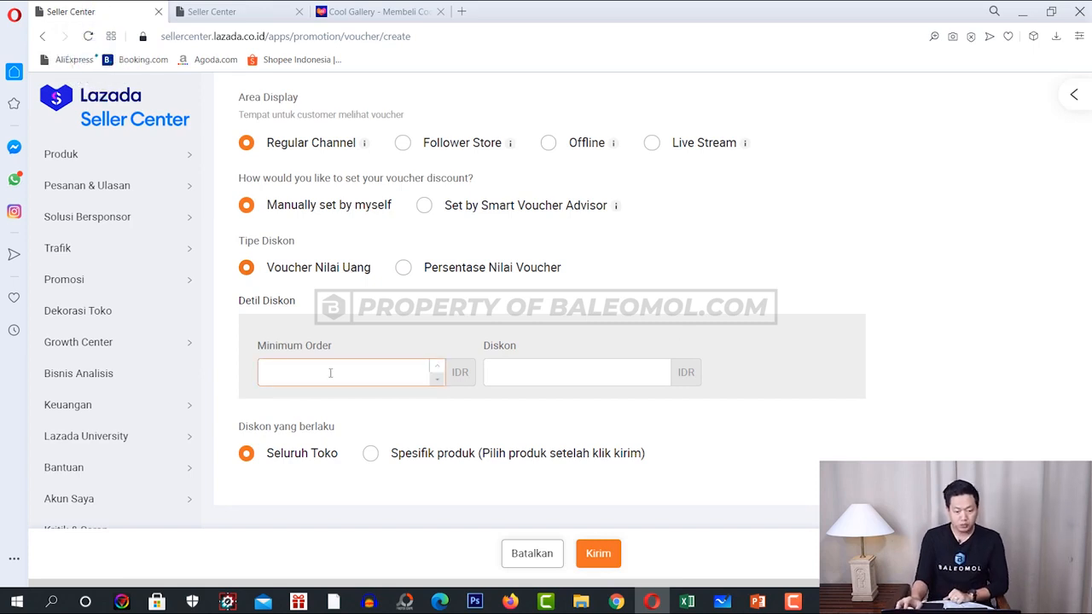
type("100000")
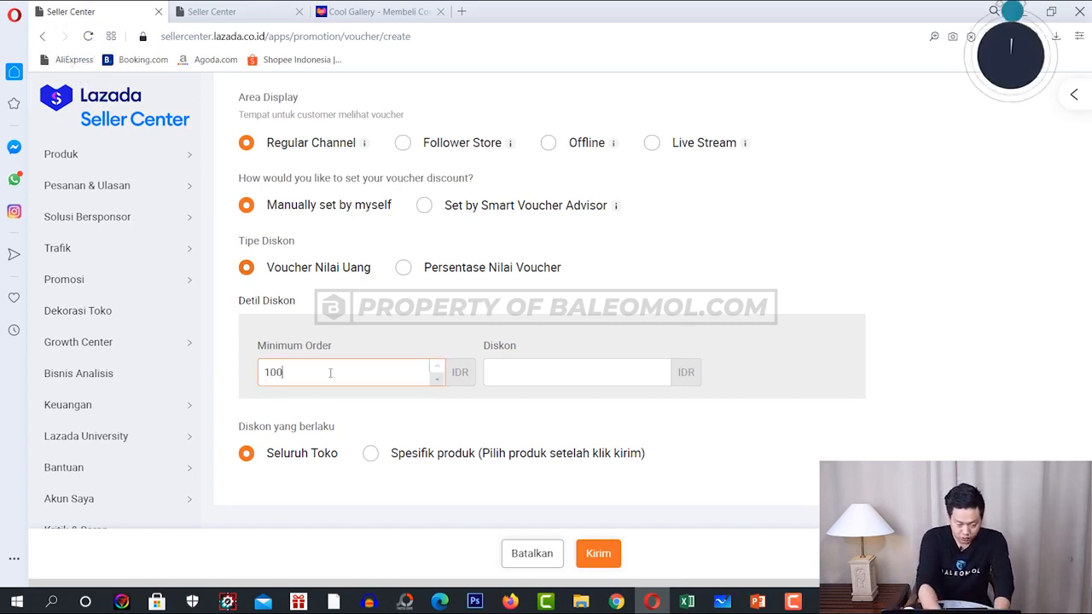
key("Left")
key("Left")
key("Left")
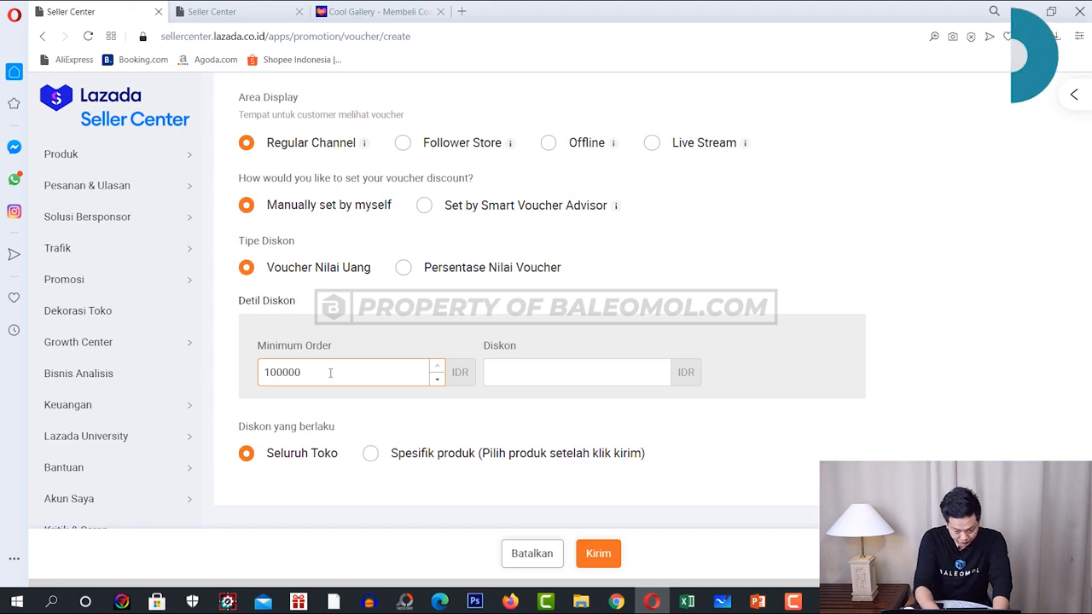
type("0")
left_click(559, 372)
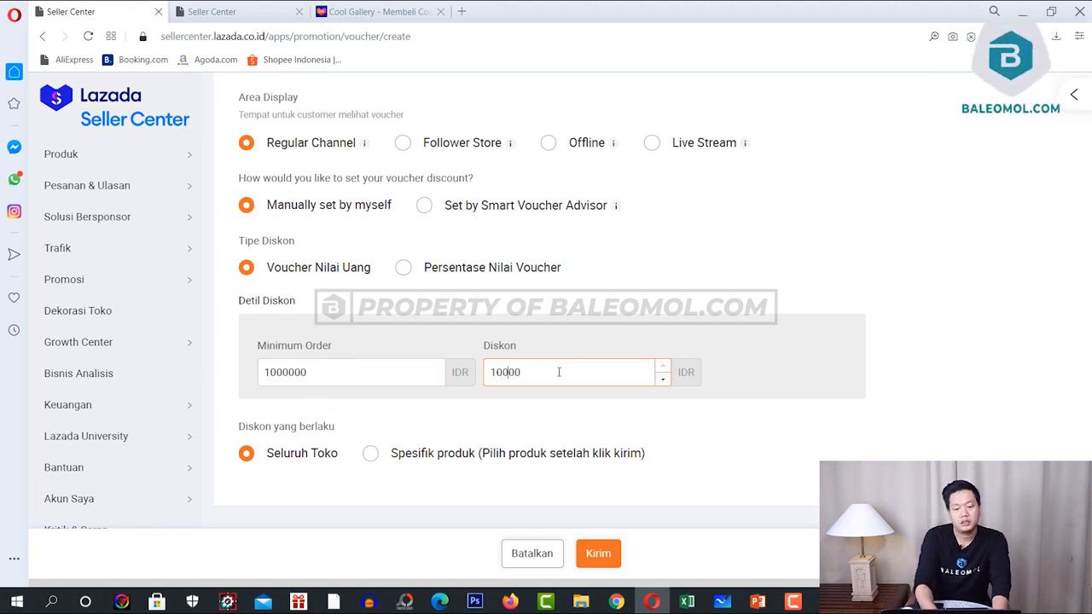
key("Left")
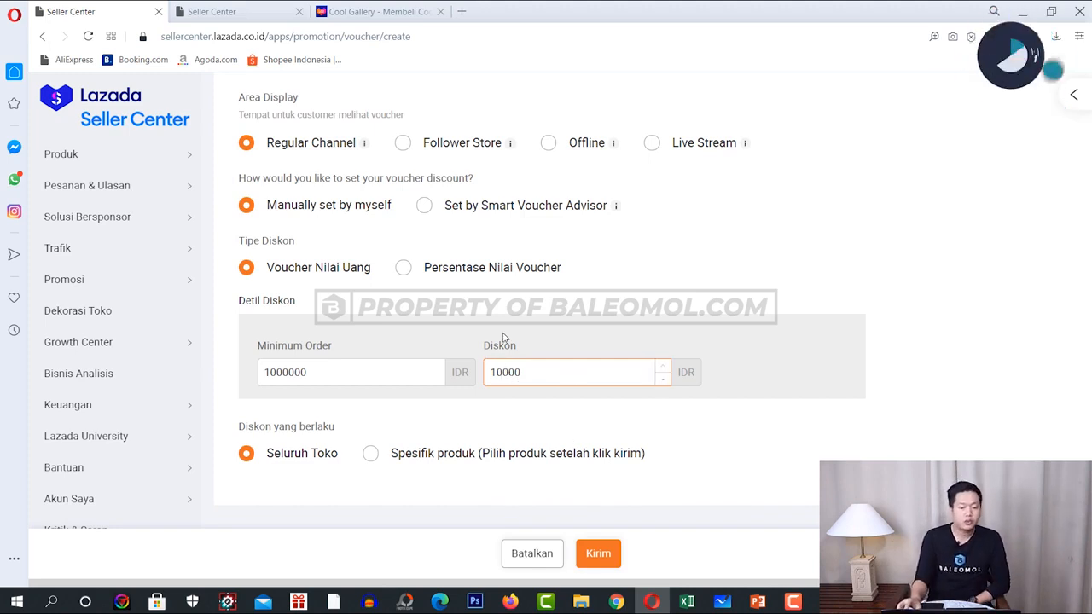
Try the Spesifik produk scope for the discount and return it to Seluruh Toko
scroll(507, 425, "down", 2)
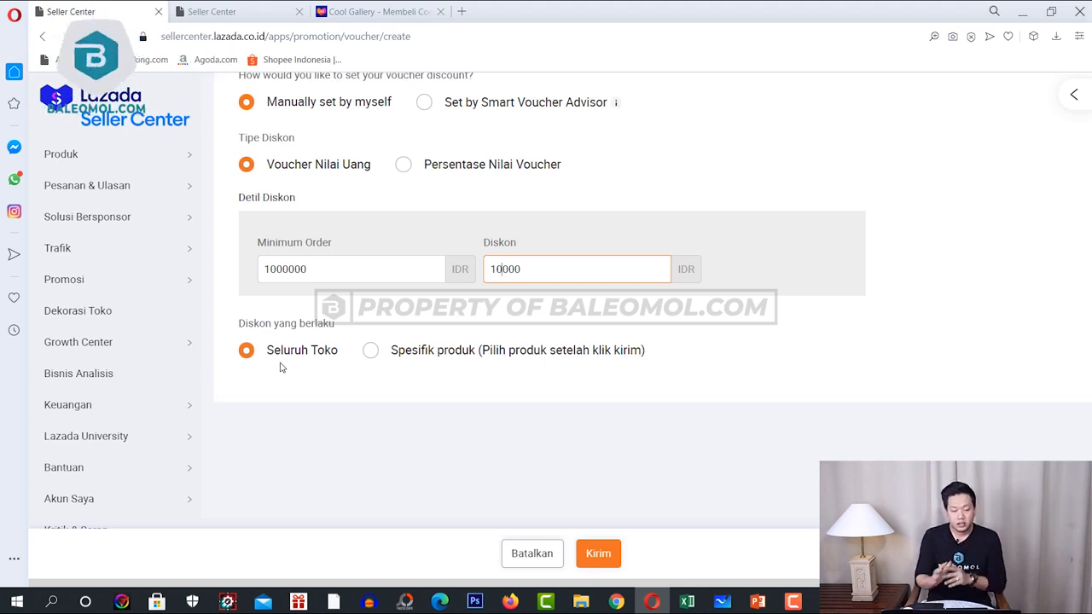
left_click(438, 357)
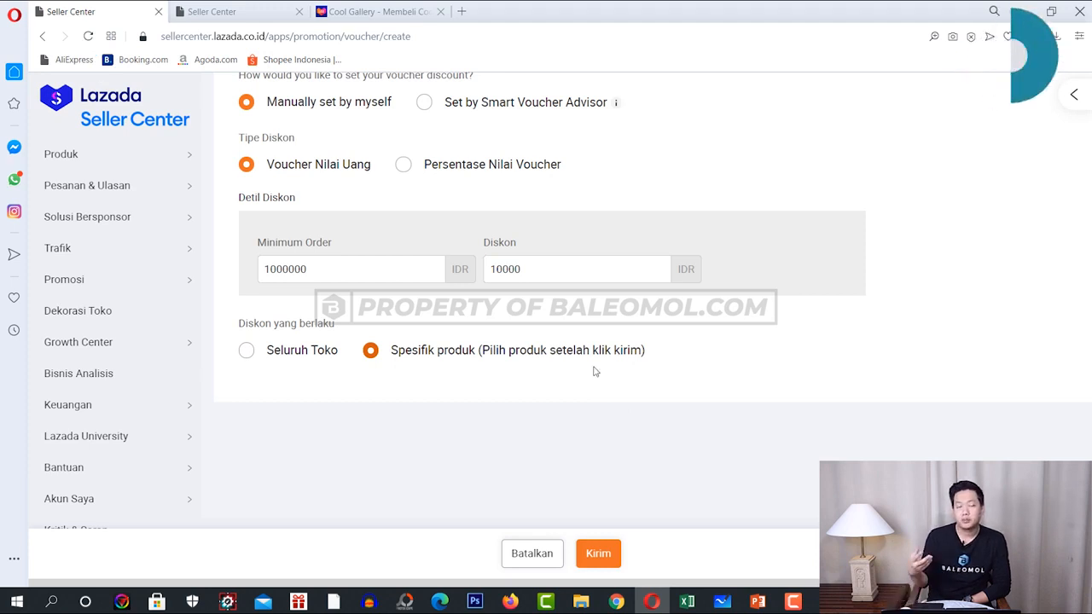
left_click(309, 350)
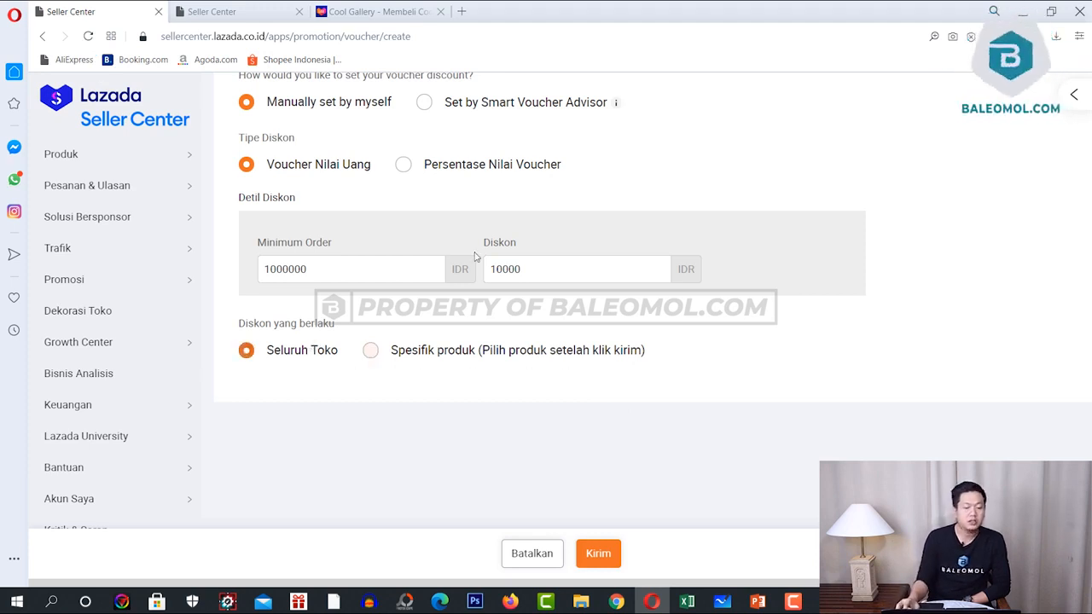
Review the completed voucher settings from the name to the discount scope and submit the voucher
scroll(835, 307, "up", 8)
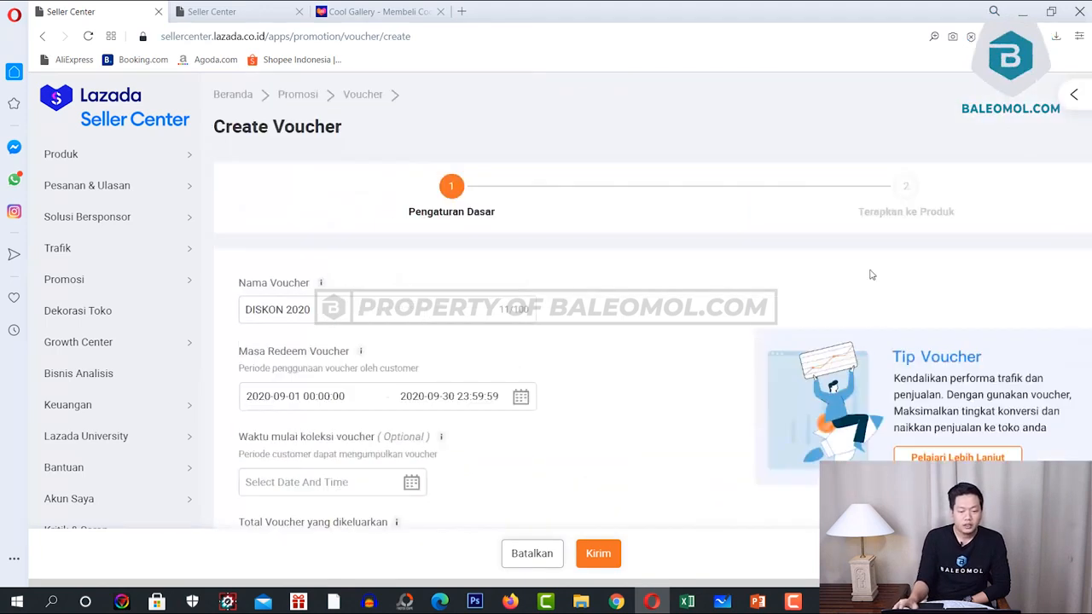
scroll(647, 328, "down", 7)
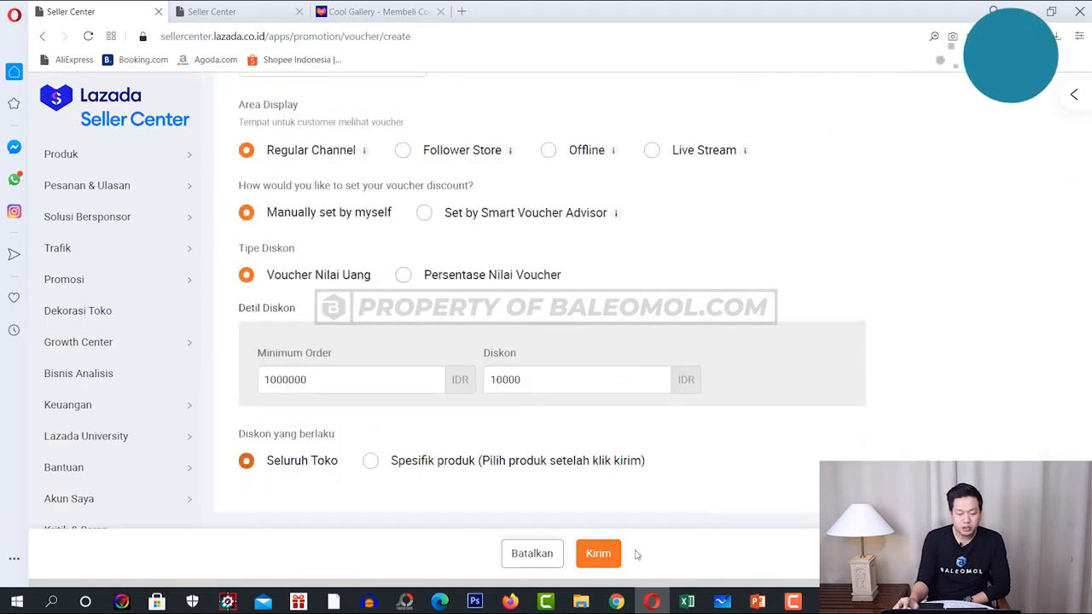
left_click(622, 565)
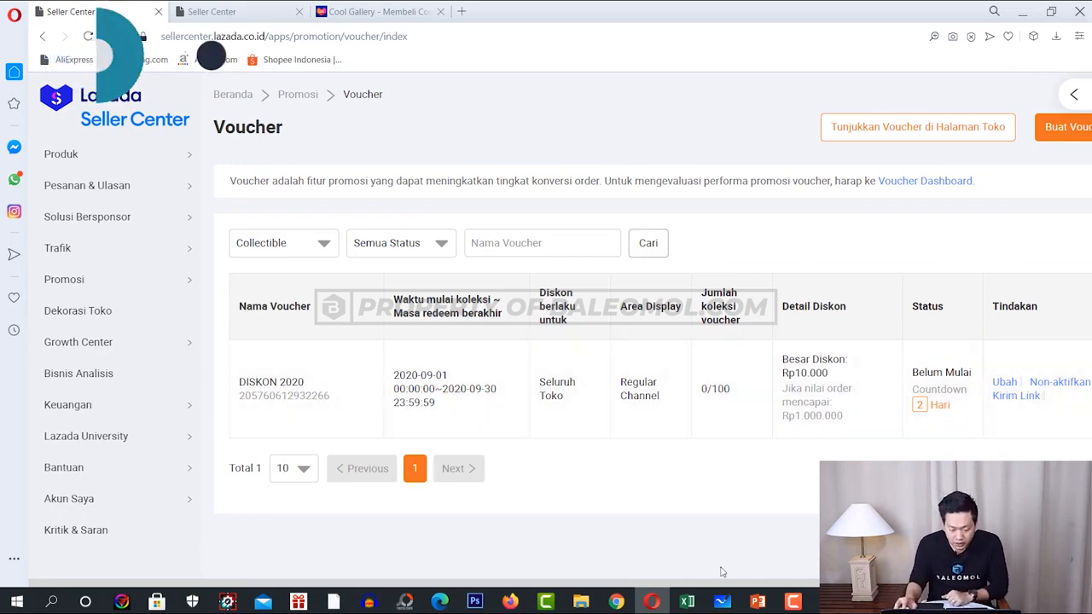
Switch to the PowerPoint presentation, show the FLEXY COMBO LAZADA slide, and return to the Opera browser
left_click(718, 604)
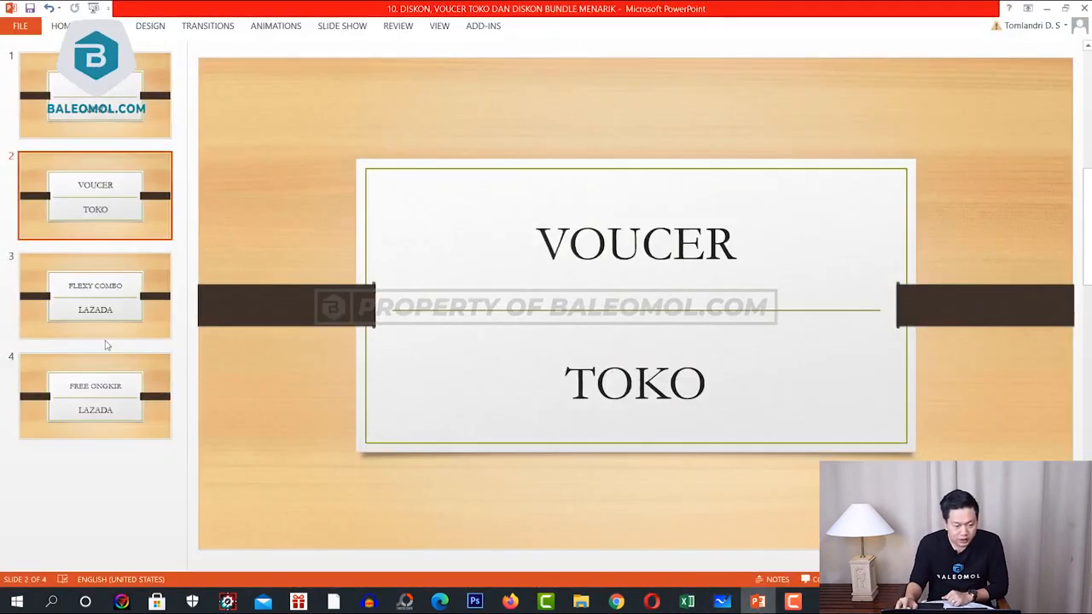
left_click(107, 331)
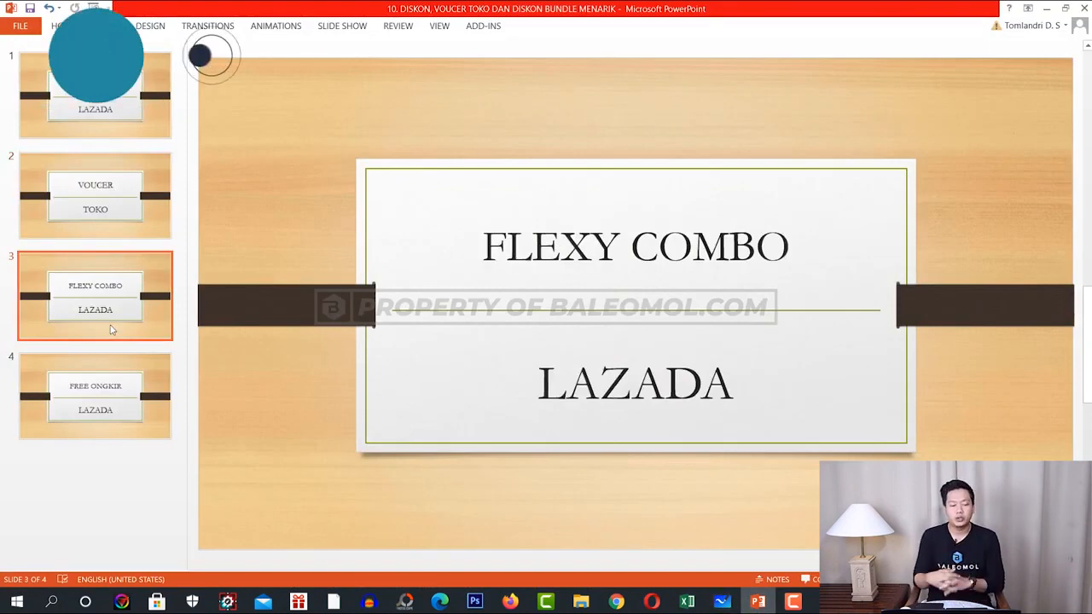
left_click(651, 603)
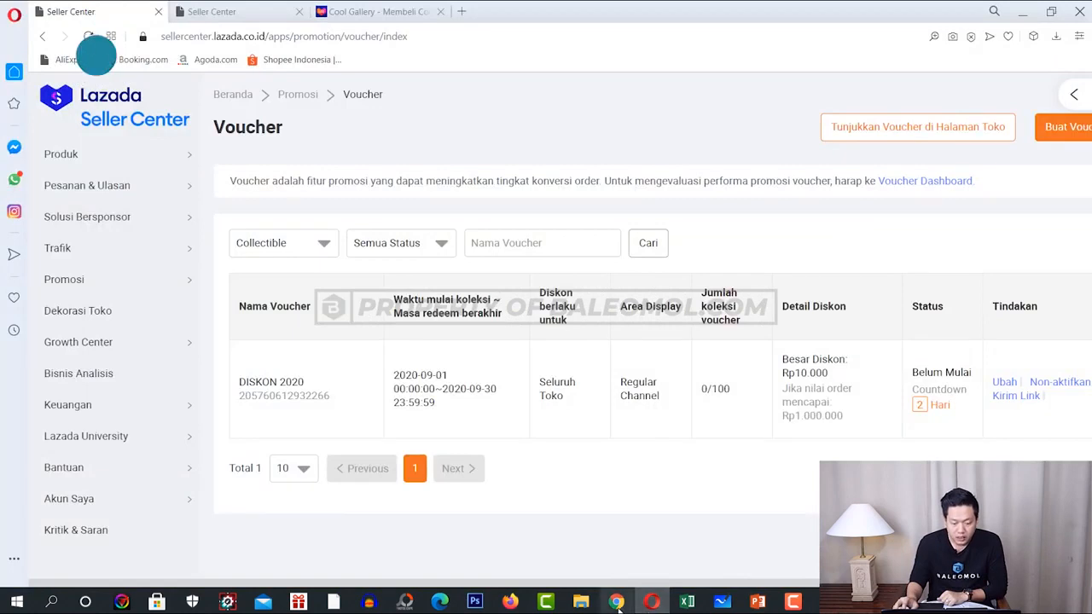
left_click(617, 603)
scroll(474, 413, "up", 6)
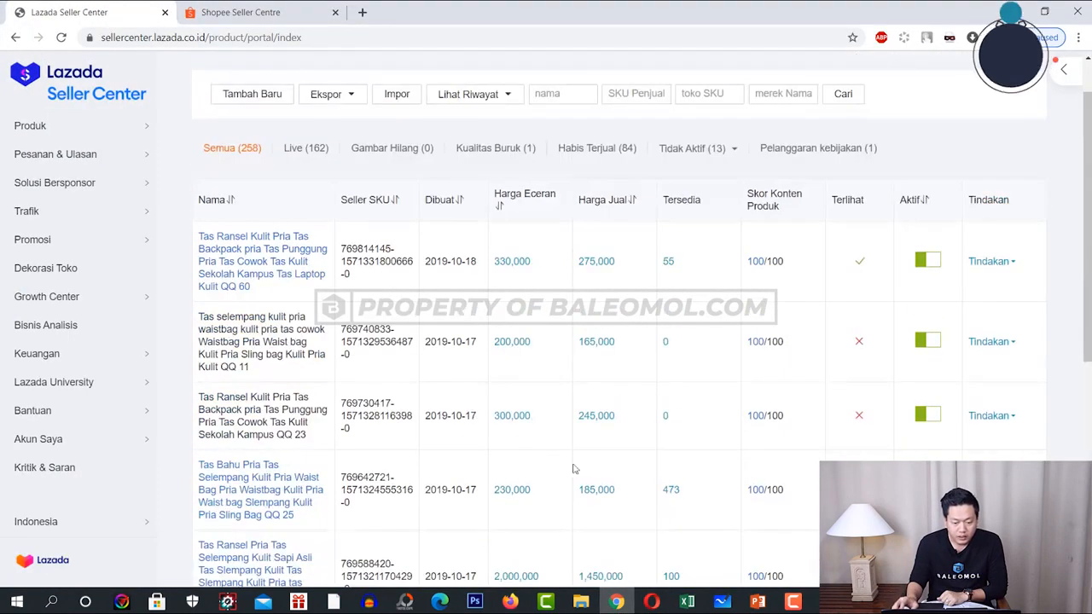
left_click(651, 603)
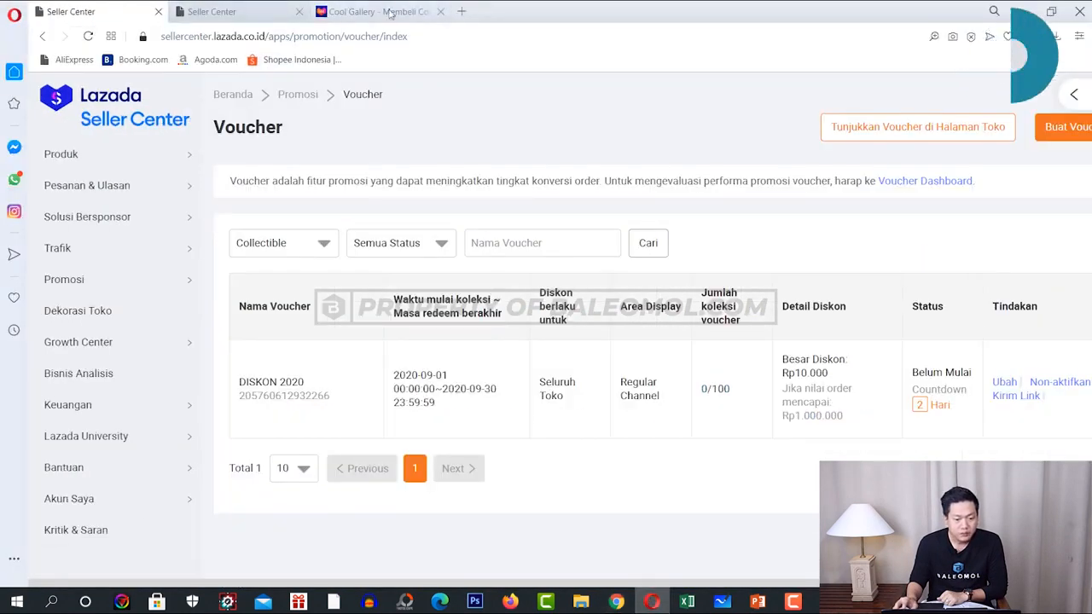
Open the Tas FOURTY FOUR AIRFOX Selempang Pria product page from the Cool Gallery store on Lazada
left_click(389, 13)
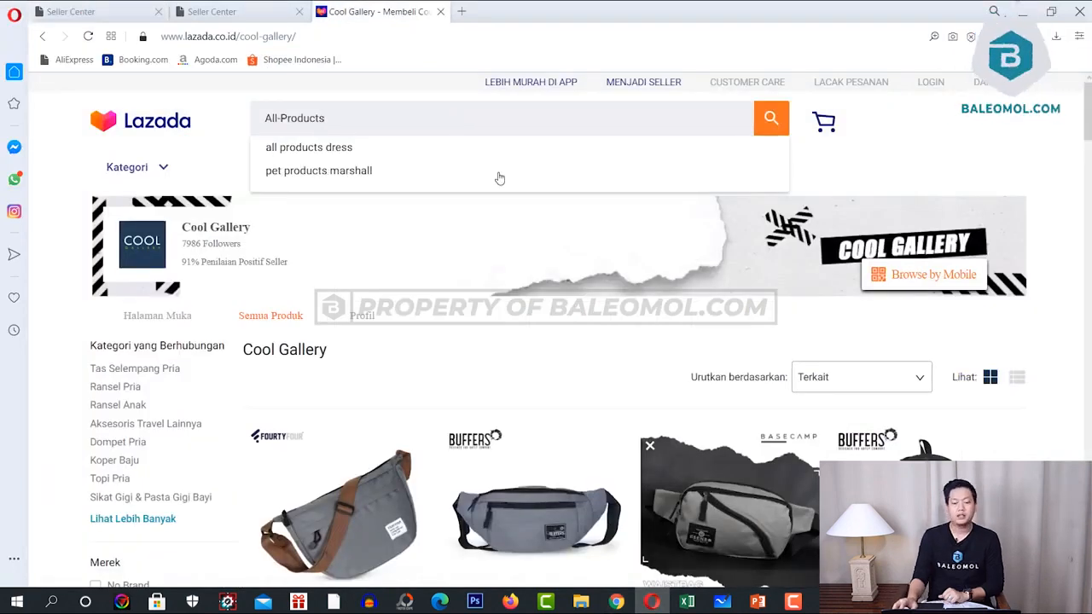
scroll(502, 341, "down", 4)
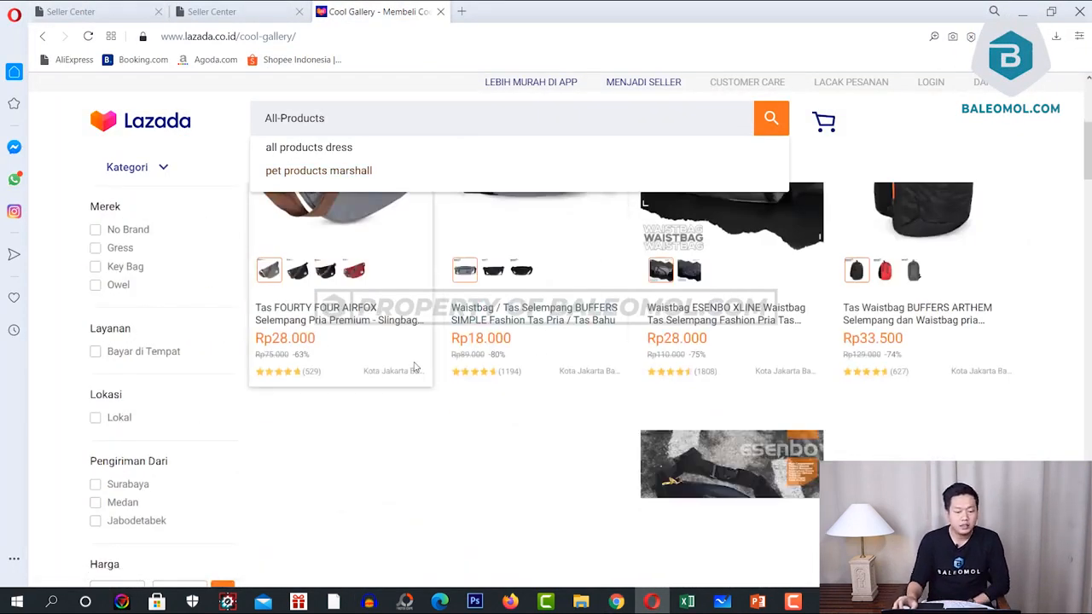
scroll(415, 368, "up", 1)
left_click(522, 317)
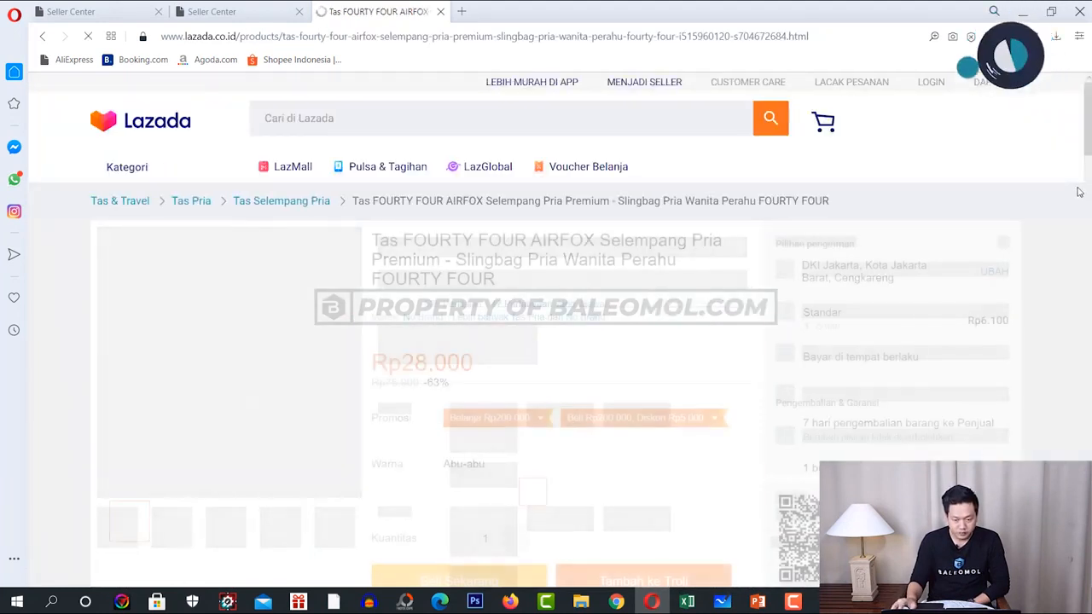
Examine the Flexi Combo offer on the product page, including its minimum purchase and discount amounts
scroll(1079, 193, "down", 2)
scroll(1079, 194, "down", 1)
scroll(1080, 194, "up", 4)
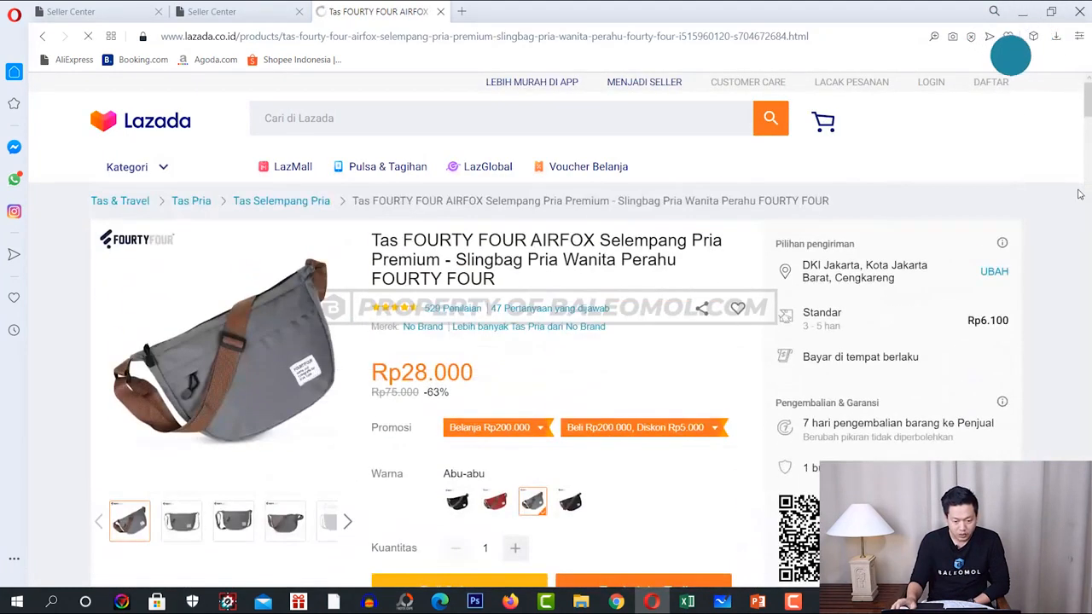
scroll(1080, 194, "down", 6)
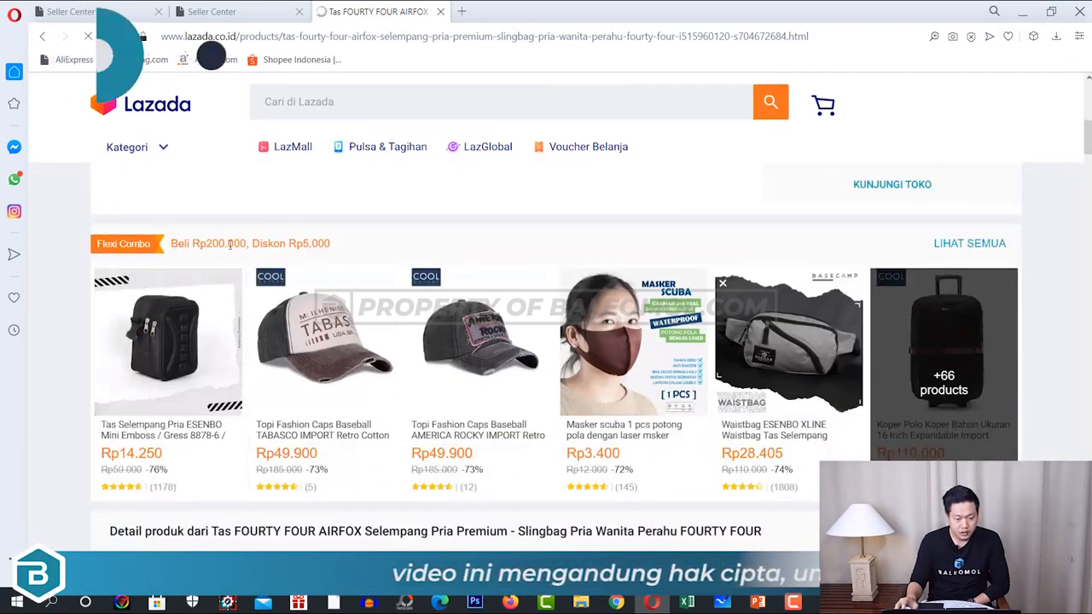
left_click_drag(171, 244, 260, 245)
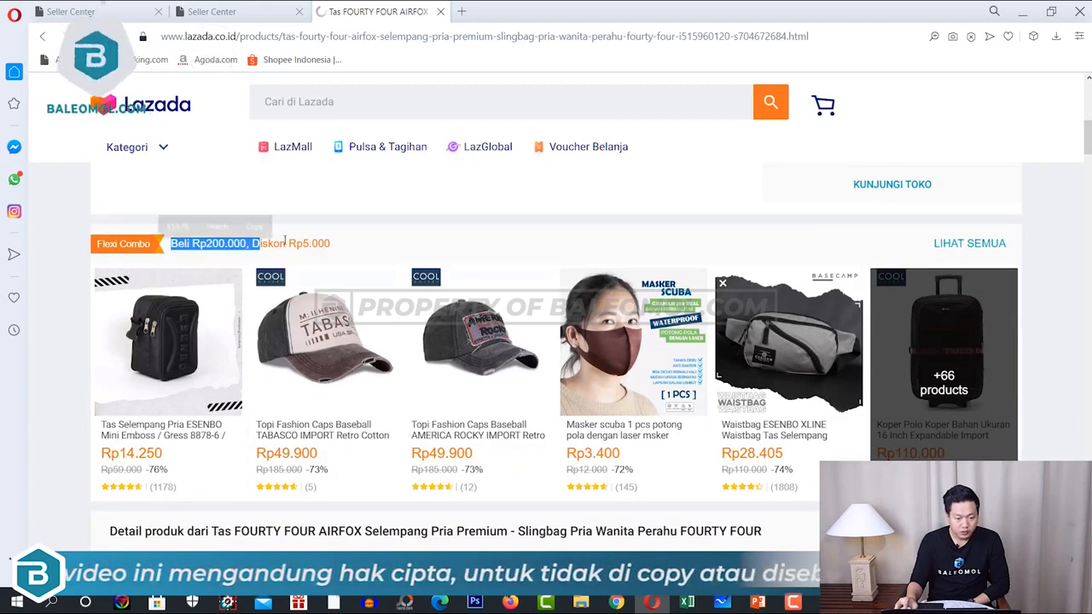
double_click(349, 246)
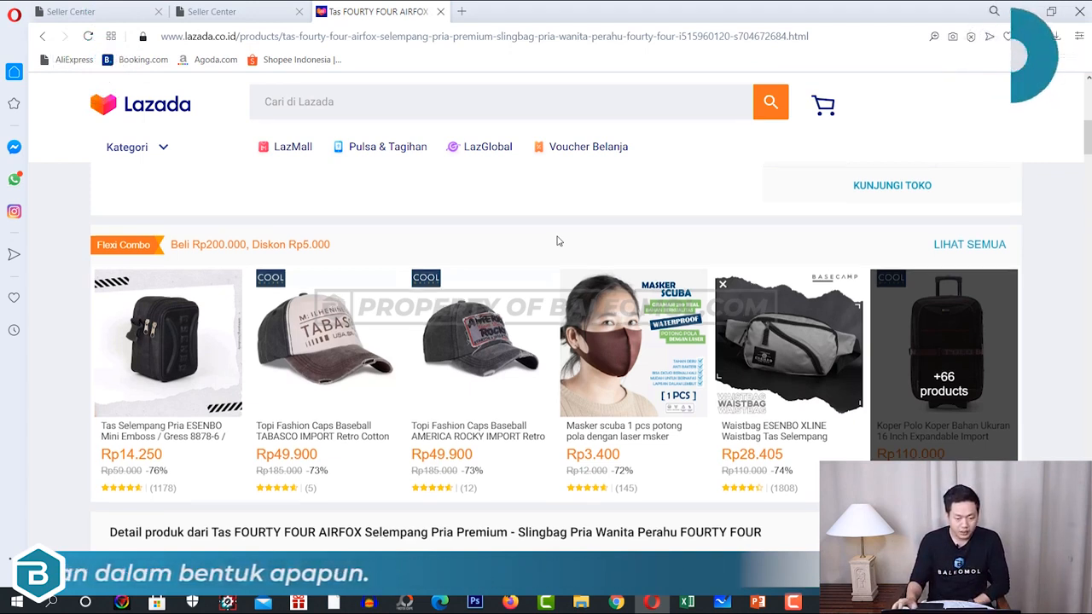
Return to Seller Center from the product page and open the Flexi Combo promotions page
scroll(441, 207, "up", 2)
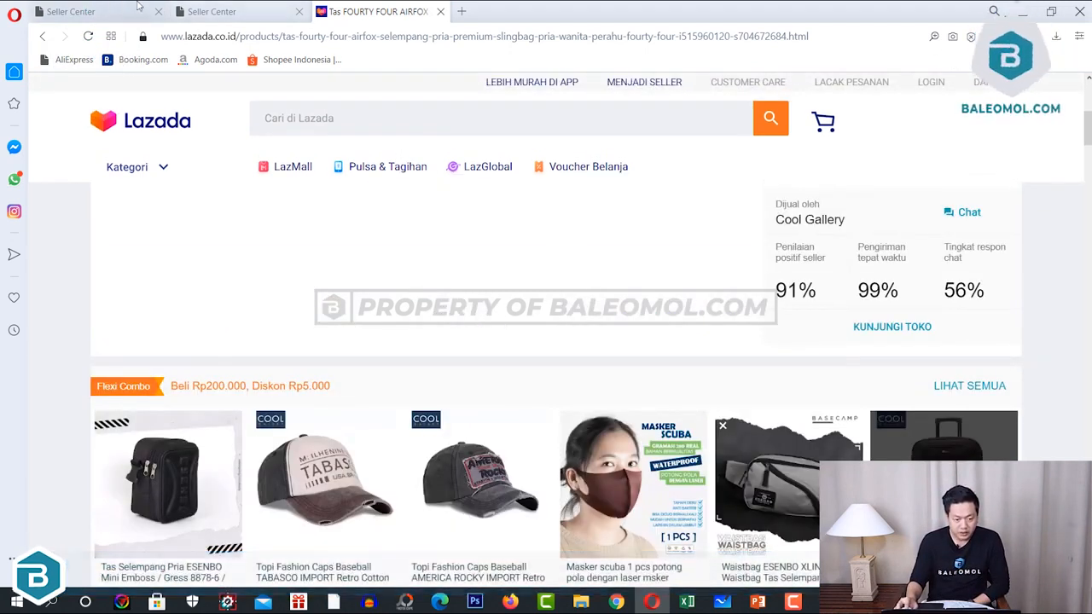
left_click(205, 10)
left_click(91, 8)
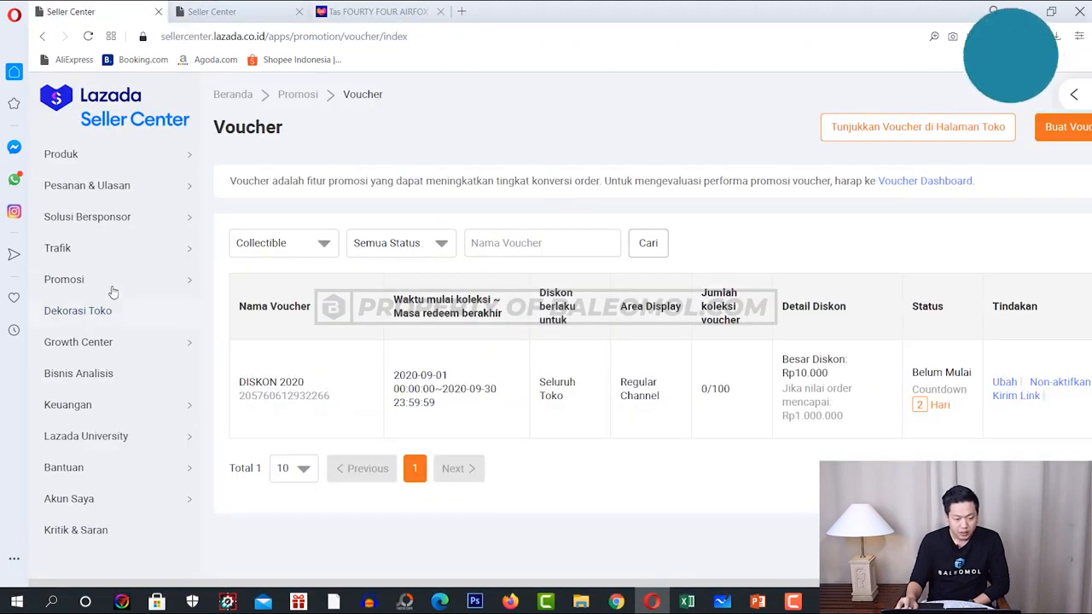
mouse_move(114, 285)
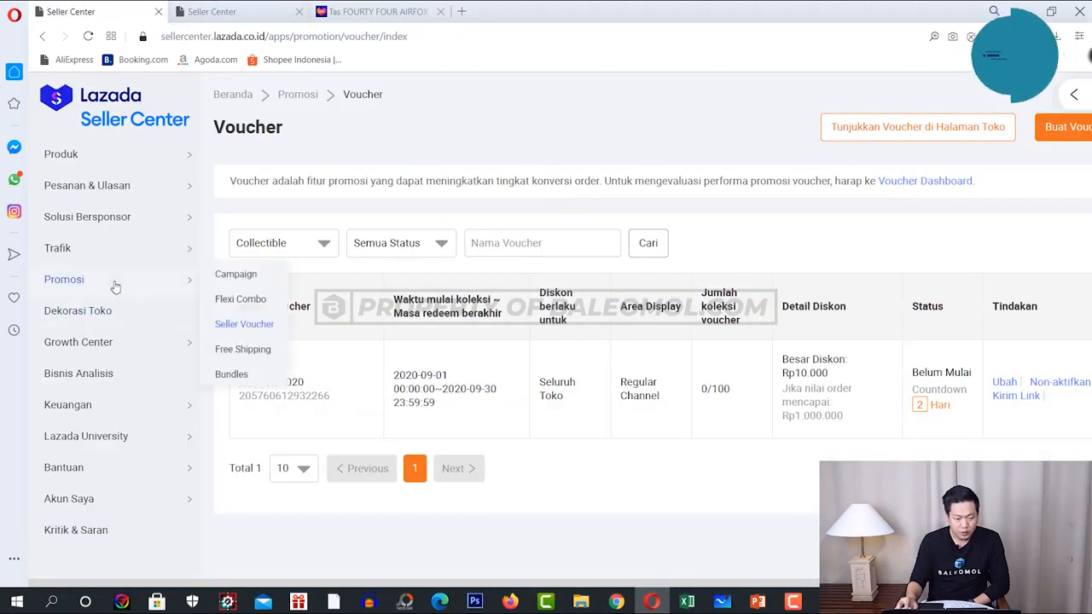
left_click(253, 299)
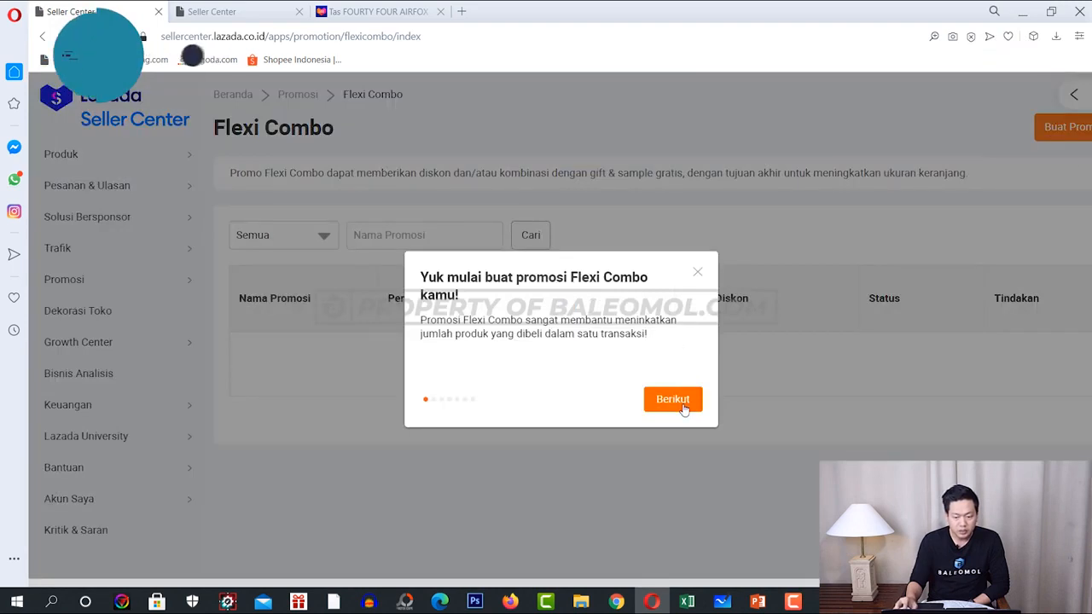
Look through the first pages of the Flexi Combo introduction, close it, and start creating a new Flexi Combo promotion
left_click(683, 406)
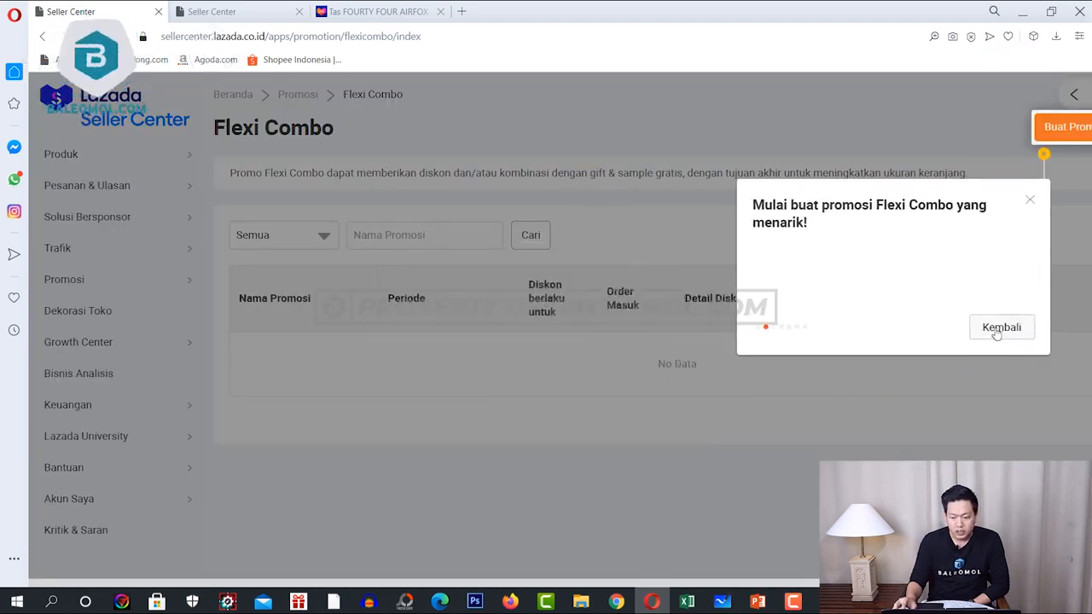
left_click(997, 330)
left_click(668, 398)
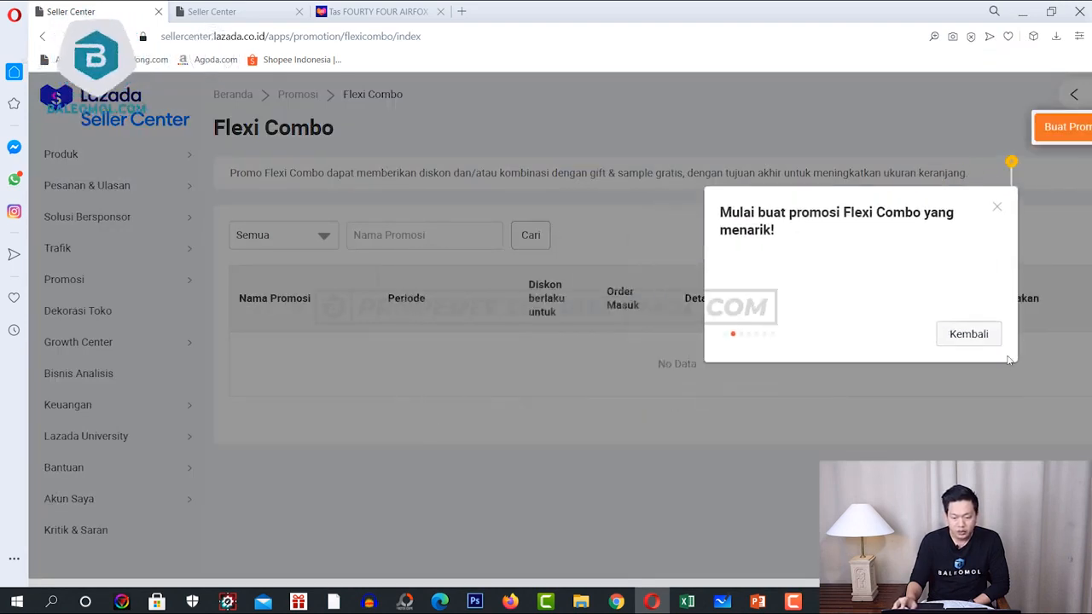
left_click(993, 333)
left_click_drag(658, 284, 696, 278)
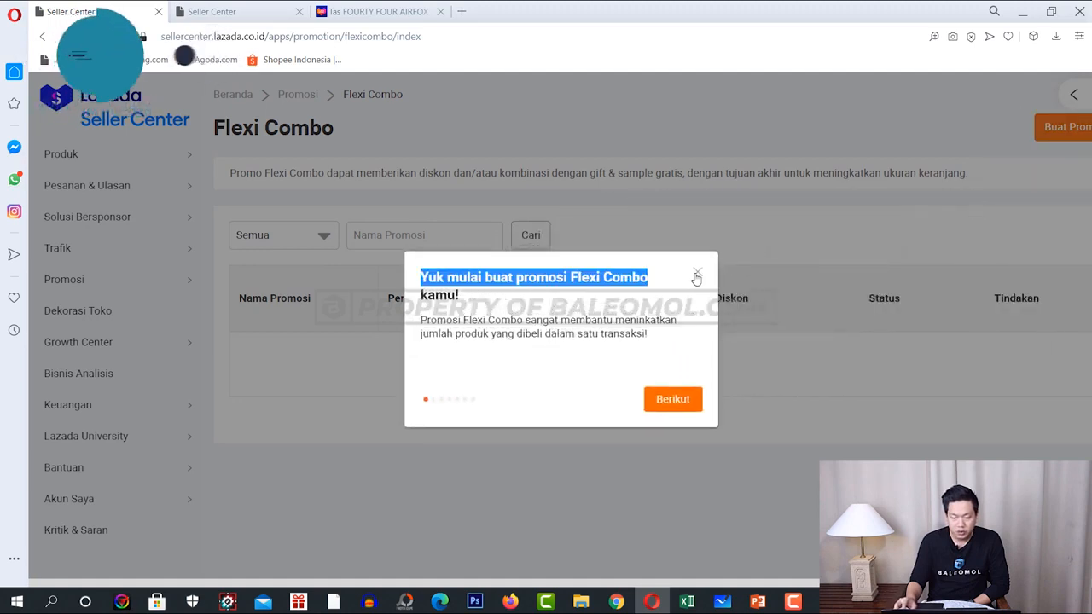
left_click(696, 276)
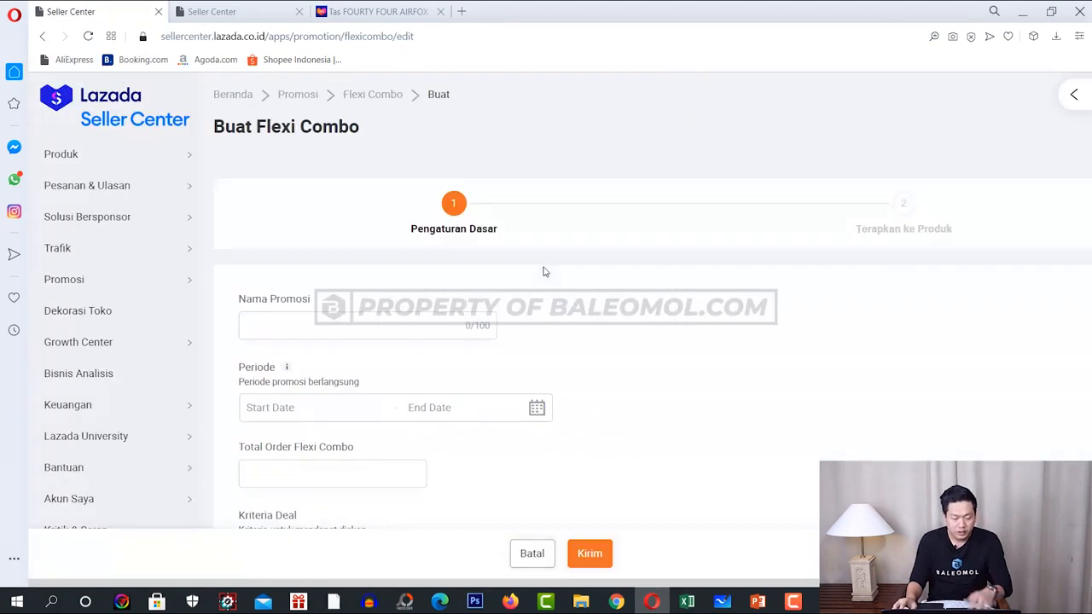
left_click(329, 310)
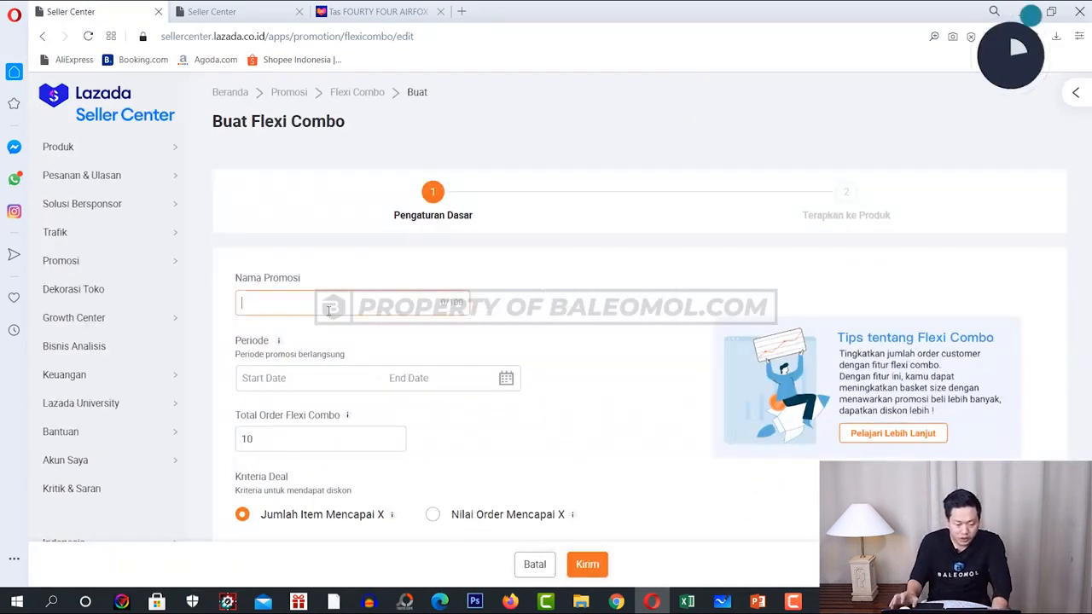
type("COMBO 1")
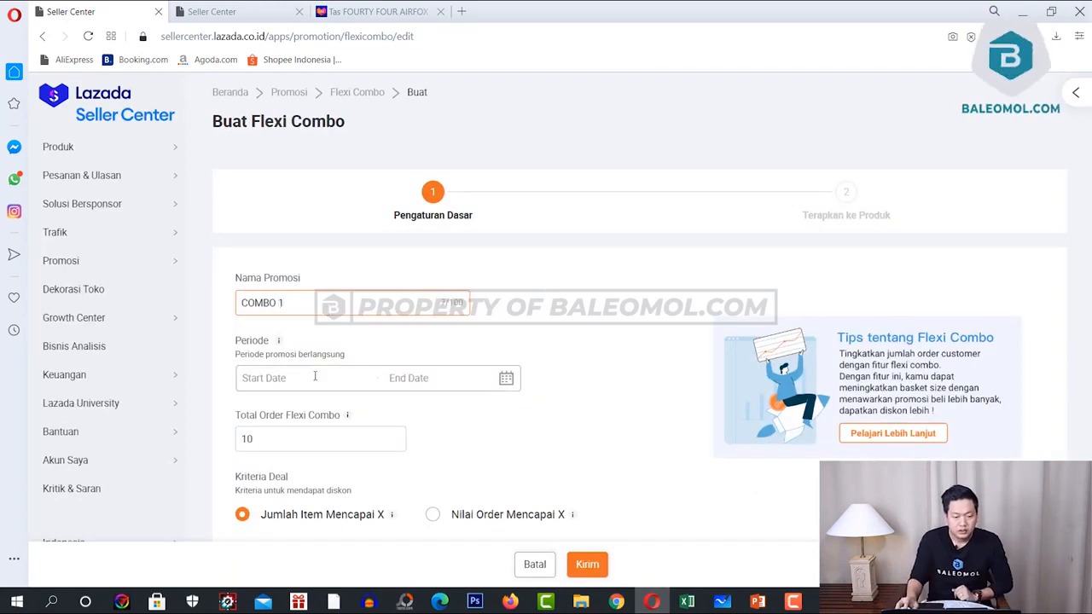
left_click(314, 376)
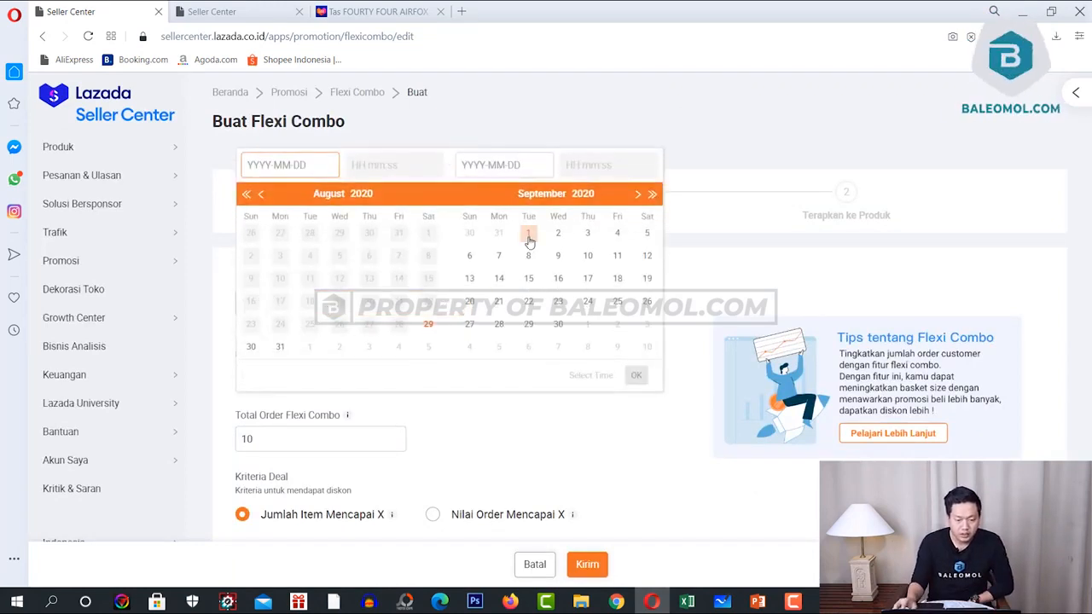
left_click(529, 234)
left_click(647, 324)
left_click(636, 376)
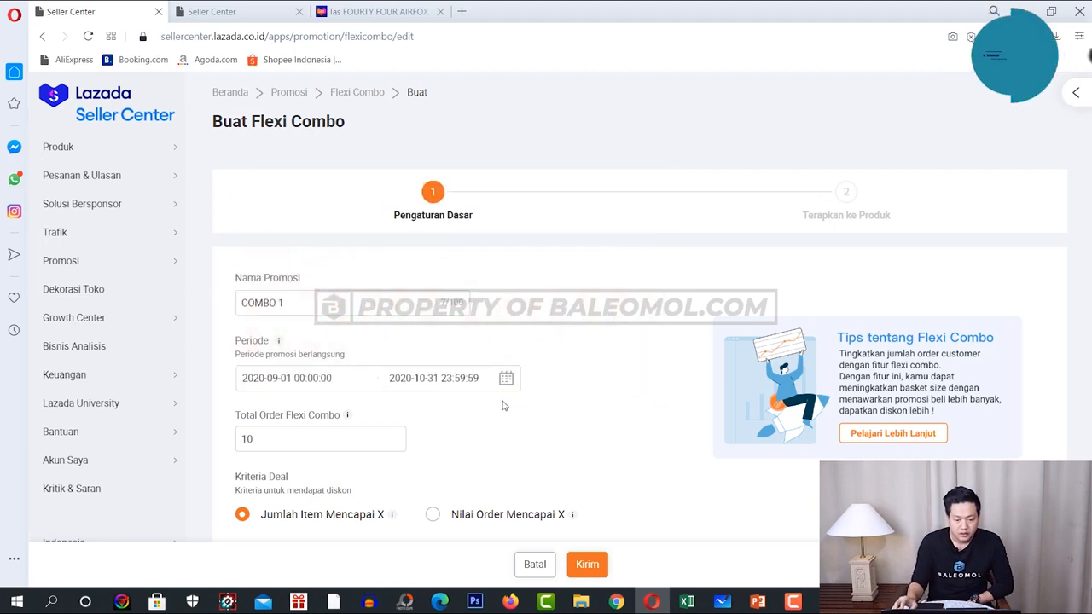
Check the explanation of the total Flexi Combo order setting
scroll(477, 392, "down", 2)
left_click(308, 294)
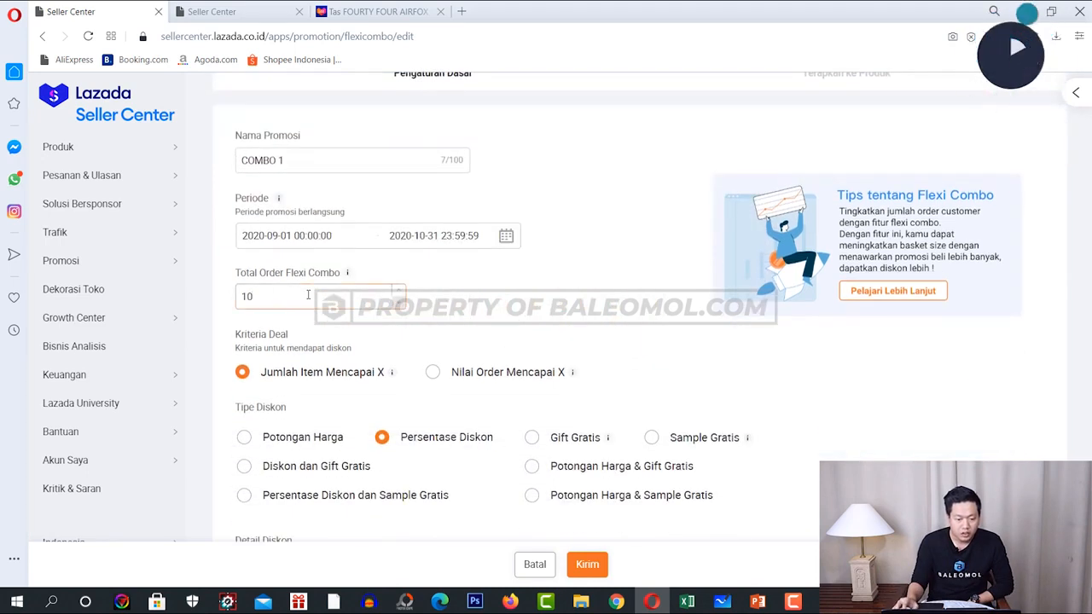
mouse_move(347, 274)
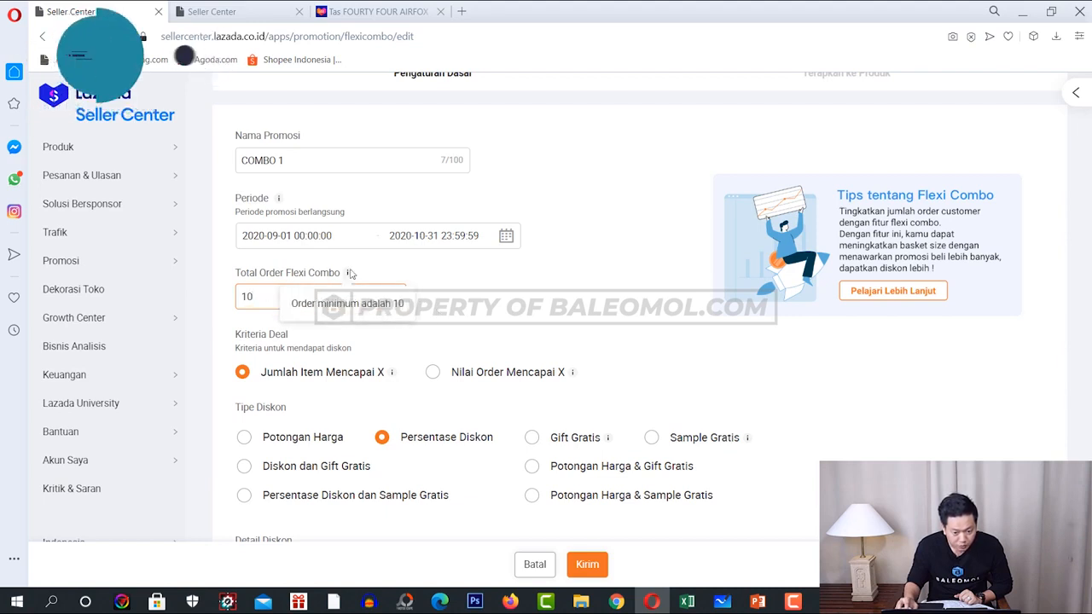
left_click(309, 362)
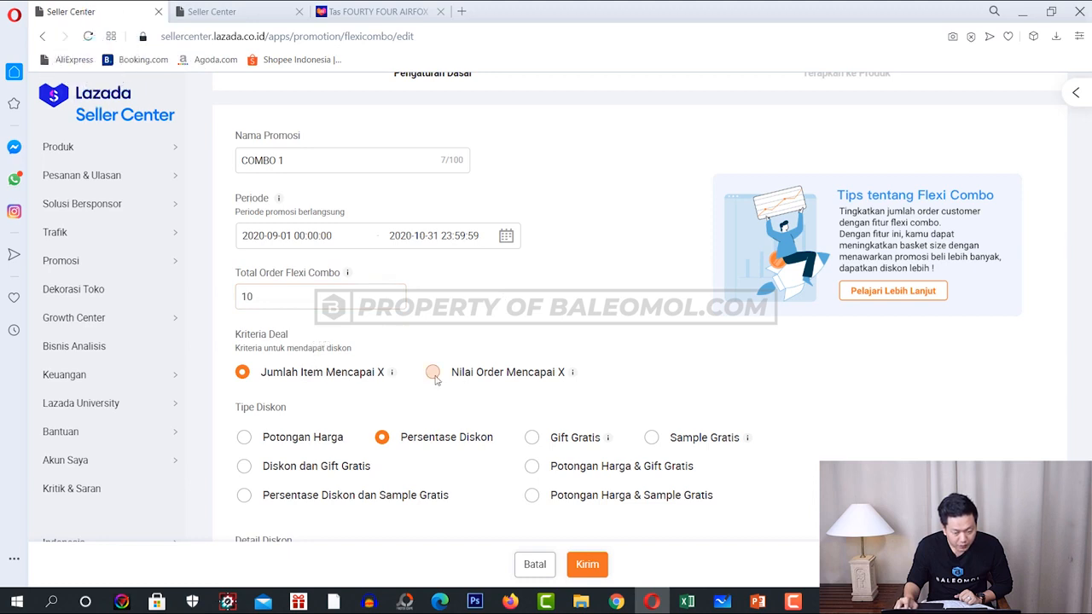
Try the Nilai Order Mencapai X deal criterion, view its discount tier fields, and go back to Jumlah Item Mencapai X
scroll(433, 367, "down", 1)
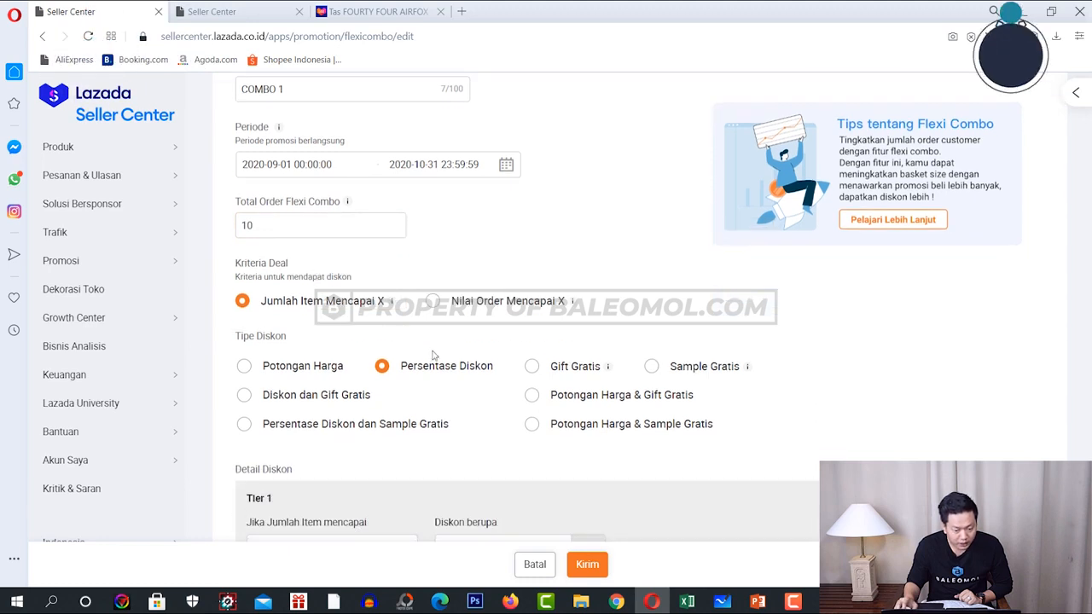
left_click(435, 300)
scroll(460, 301, "down", 3)
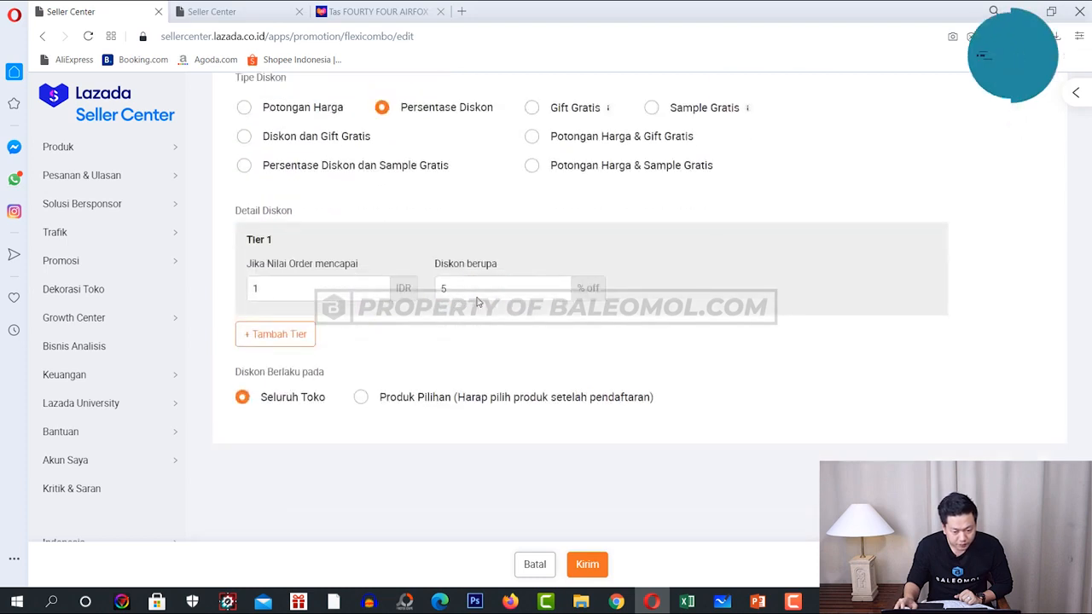
scroll(478, 303, "up", 2)
scroll(292, 311, "up", 1)
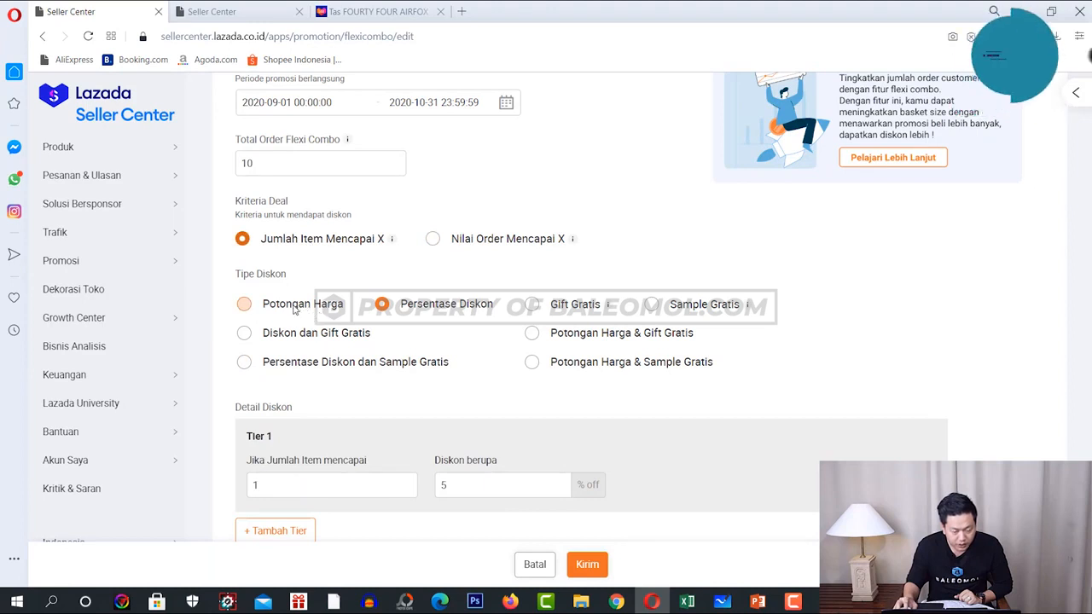
Compare discount types such as Gift Gratis and Potongan Harga & Sample Gratis, choose Potongan Harga, and read the item-count criterion's explanation
left_click(293, 309)
left_click(429, 311)
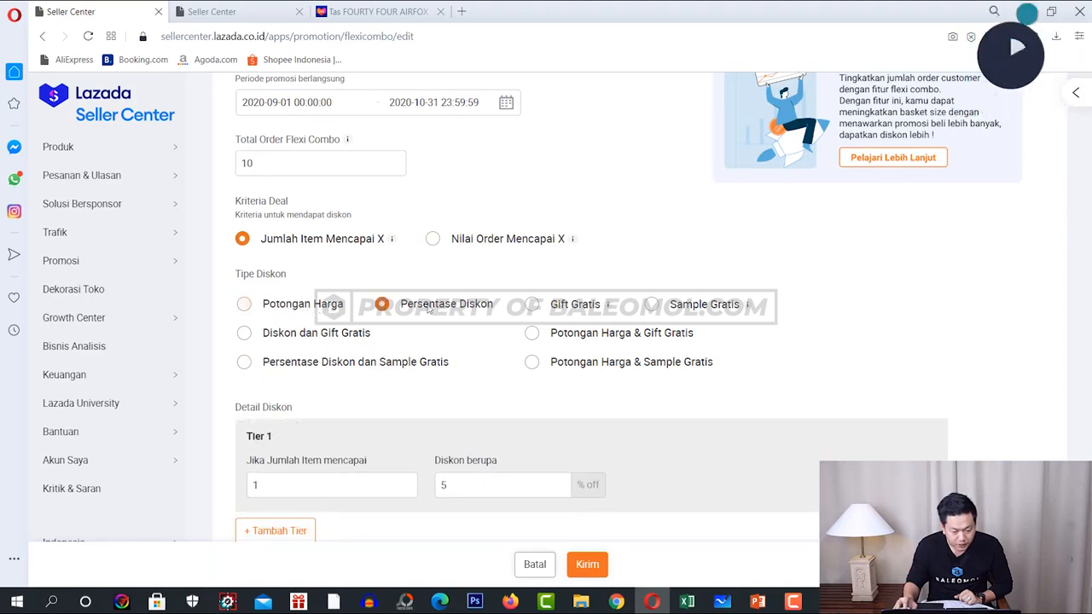
left_click(611, 303)
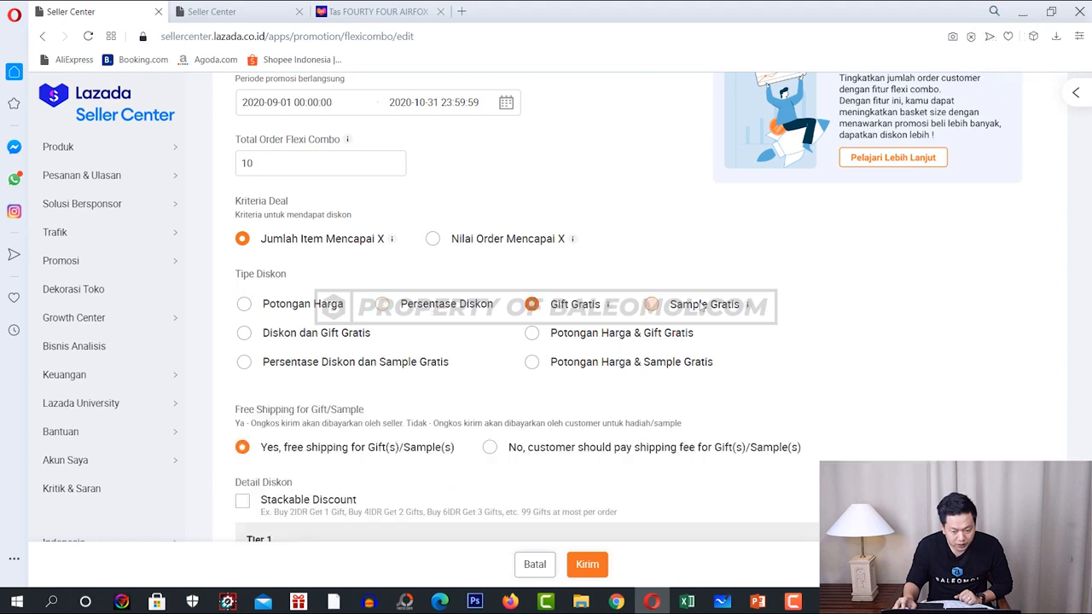
left_click(580, 362)
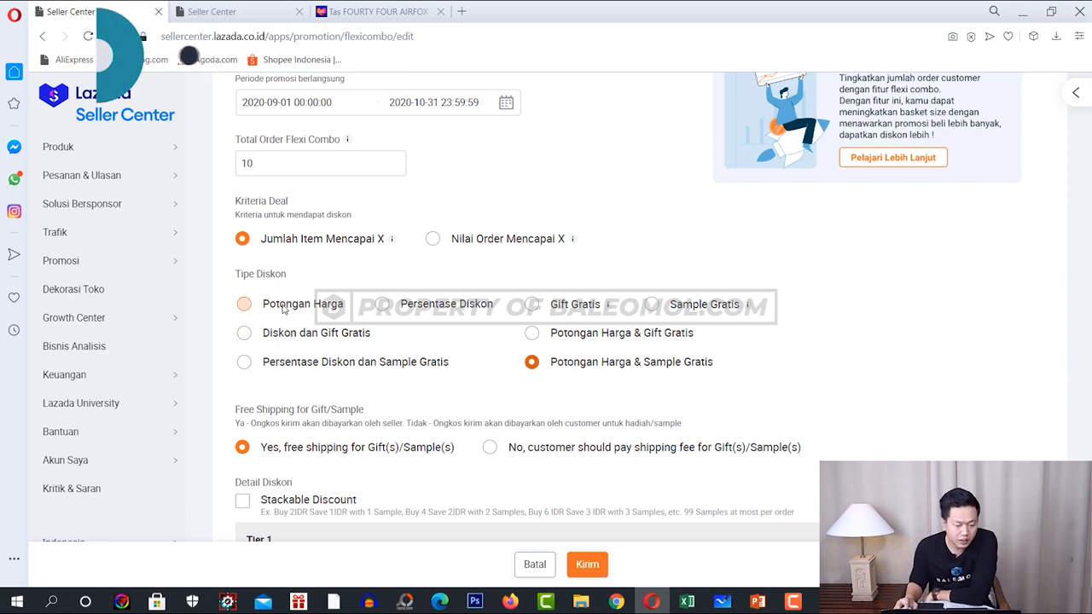
left_click(284, 308)
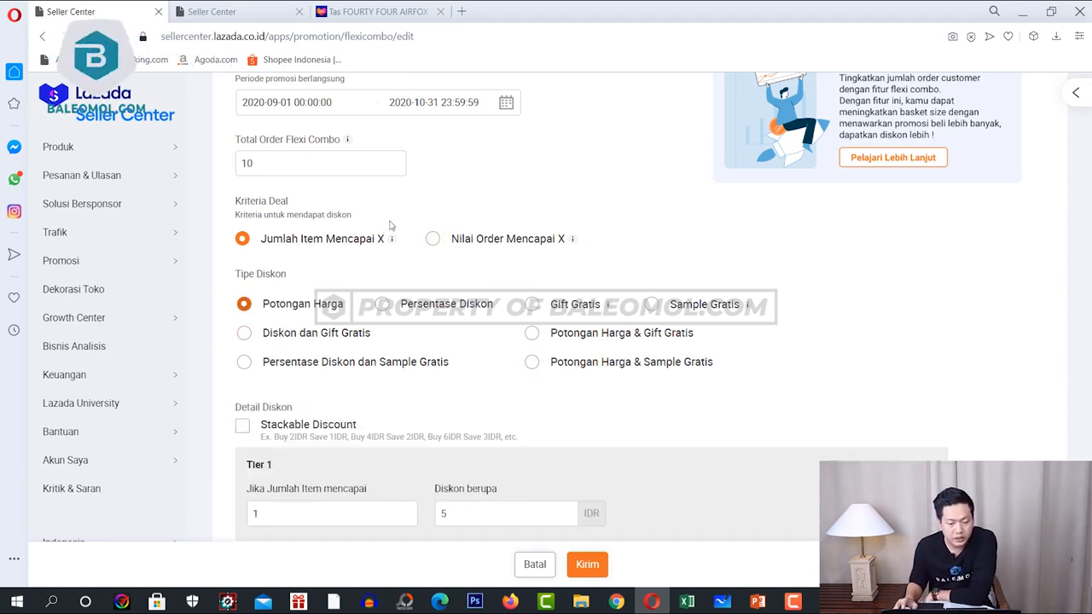
mouse_move(394, 240)
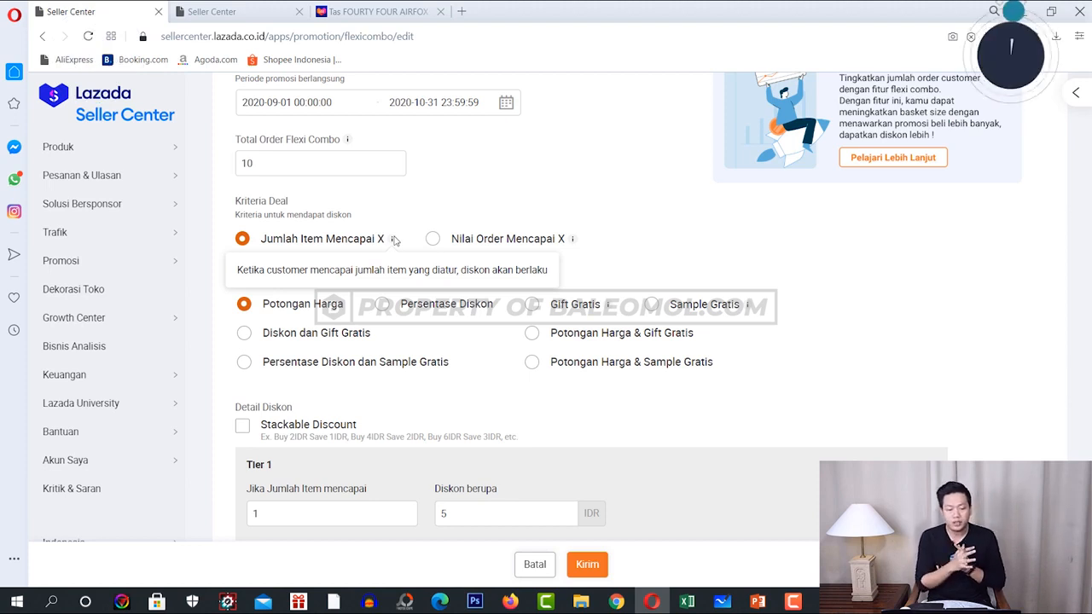
Set the Tier 1 minimum item count to 5 after trying 10
scroll(265, 313, "down", 2)
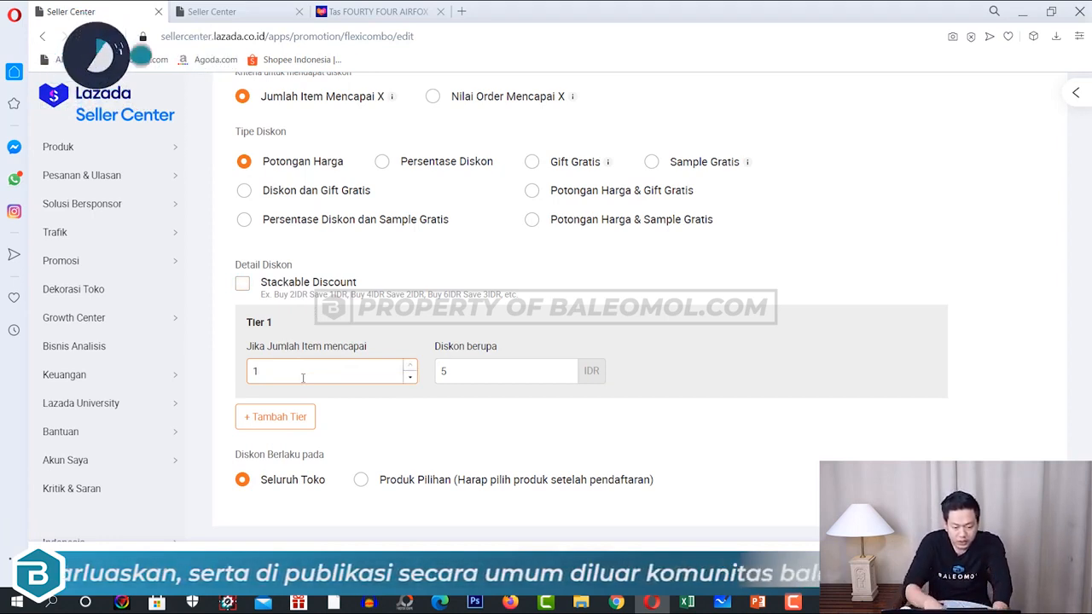
key("BackSpace")
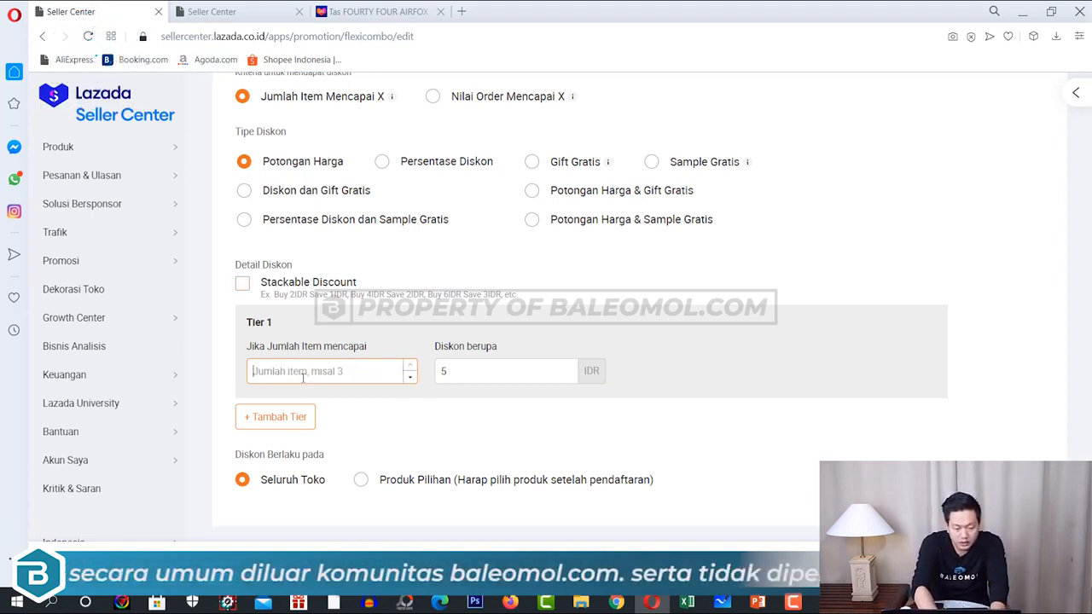
type("10")
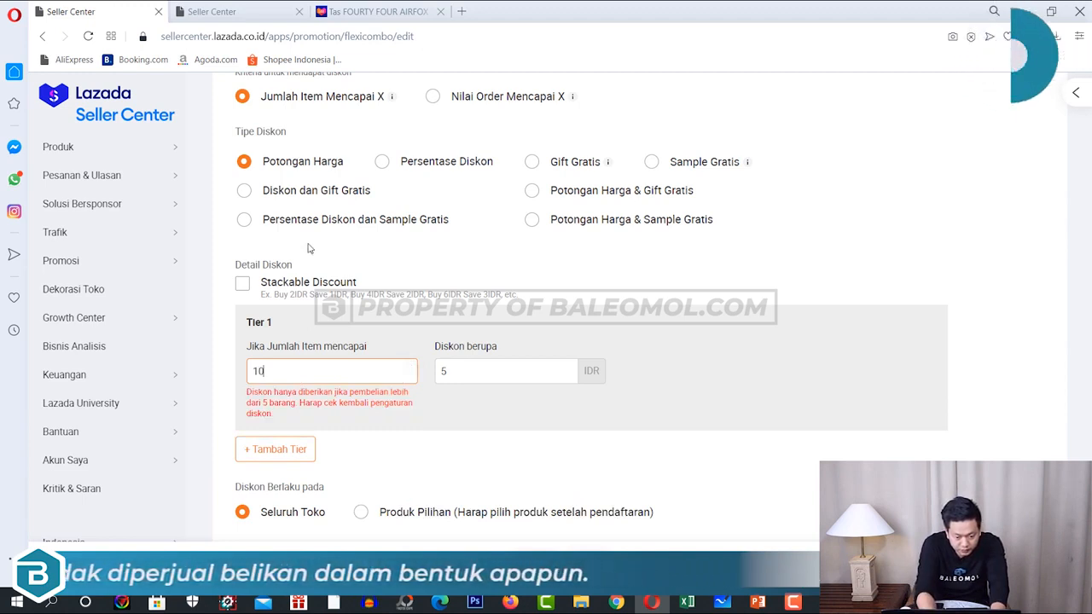
key("BackSpace")
key("BackSpace")
type("5")
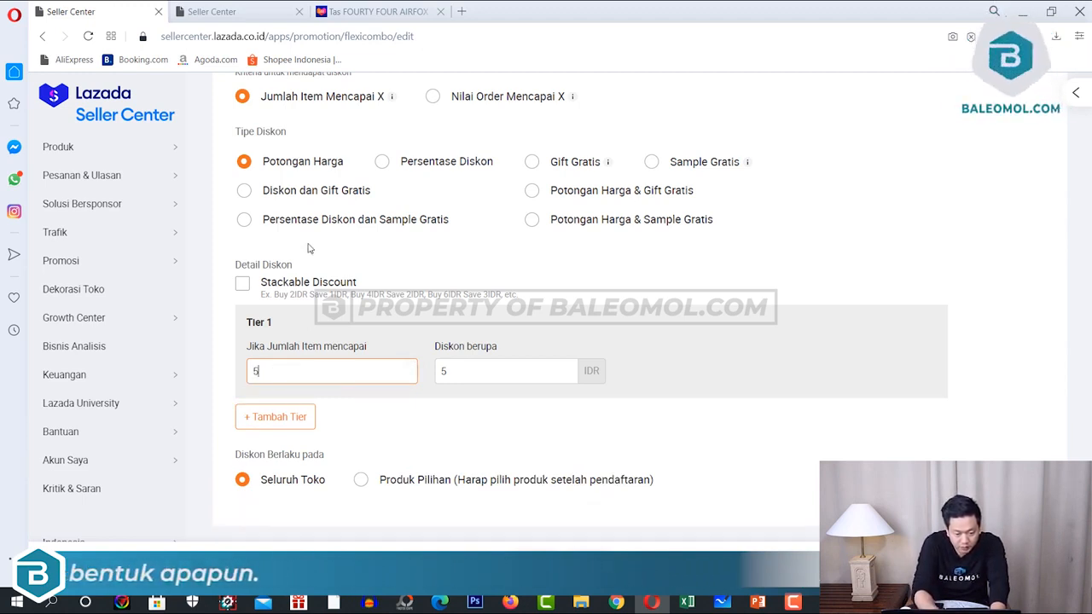
Set the Tier 1 discount amount to 5000 IDR
left_click(496, 365)
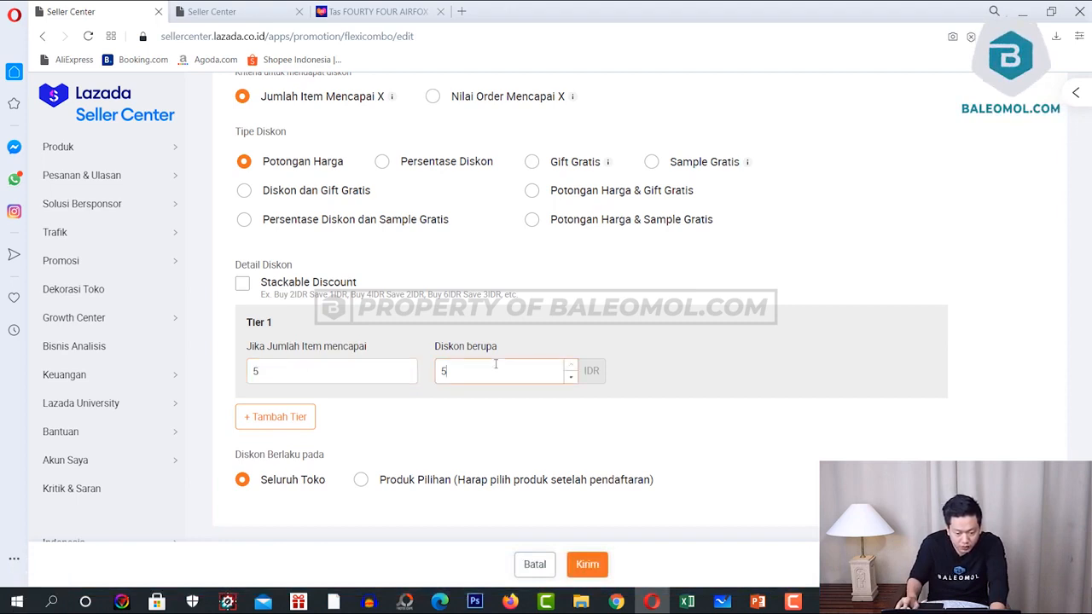
key("BackSpace")
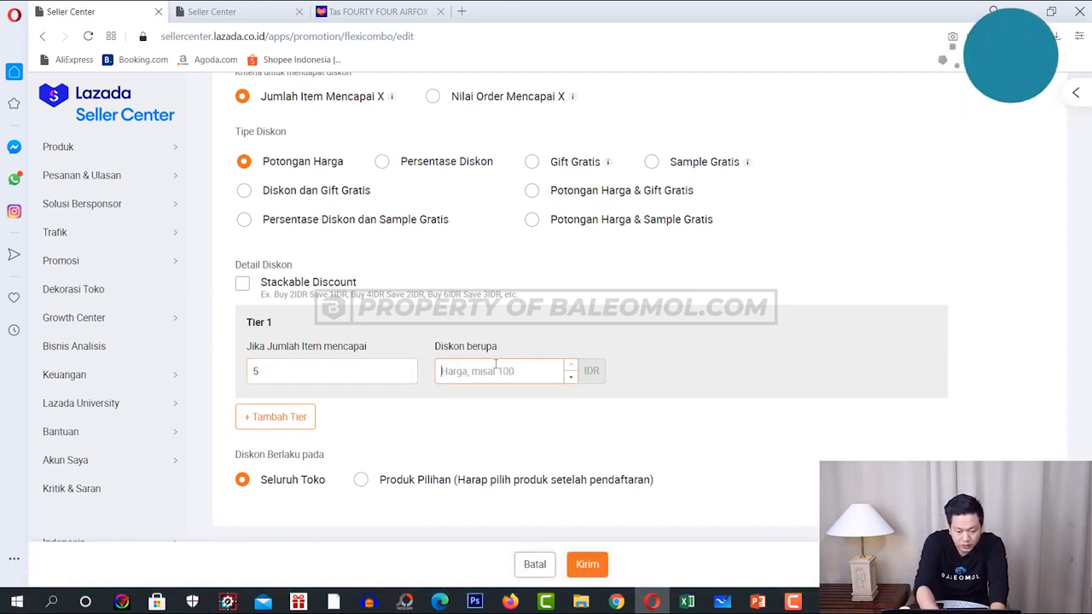
type("100000")
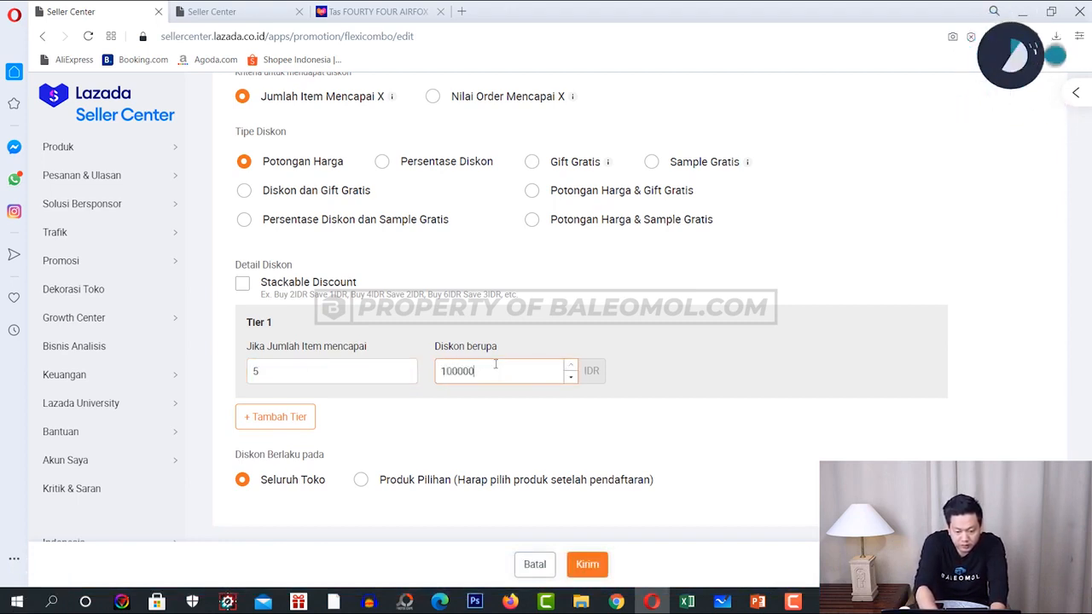
key("BackSpace")
key("BackSpace")
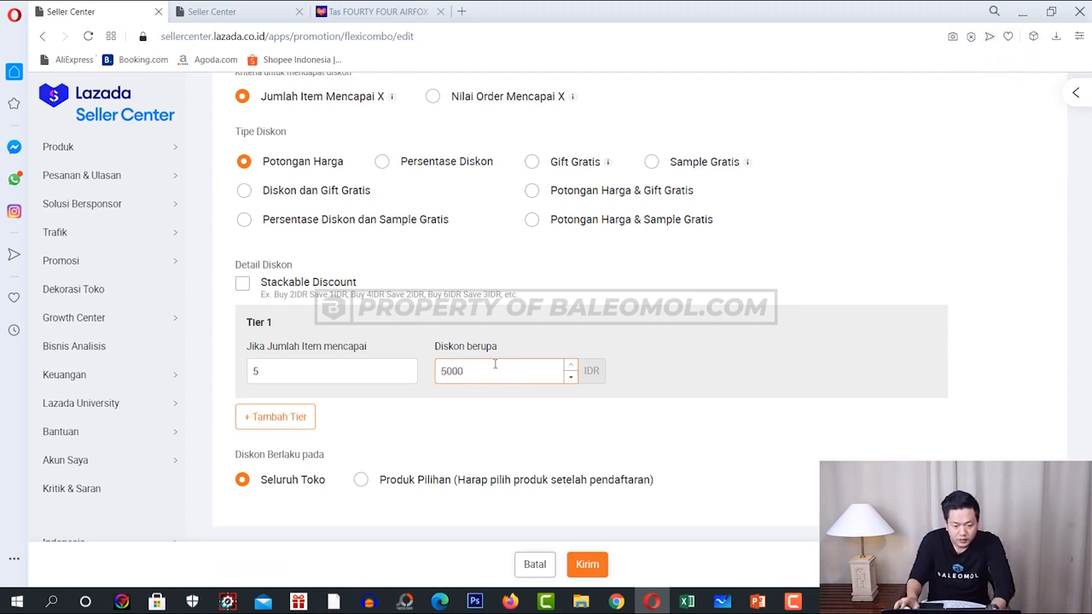
left_click(477, 417)
Review the promotion's deal criterion, discount type, Tier 1 values and discount scope options
scroll(493, 413, "up", 2)
scroll(529, 385, "down", 2)
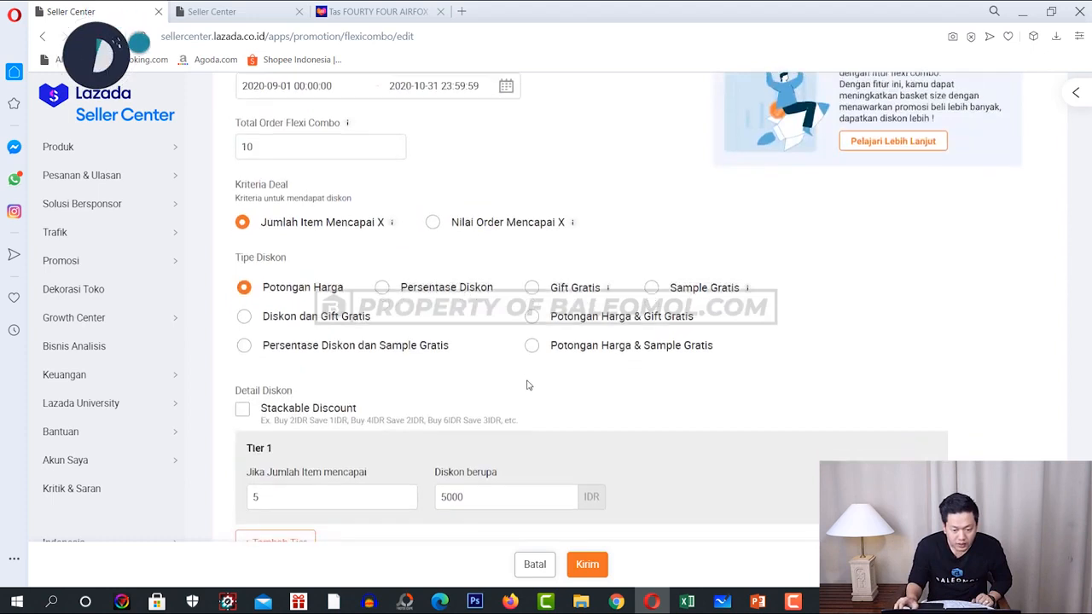
left_click(362, 372)
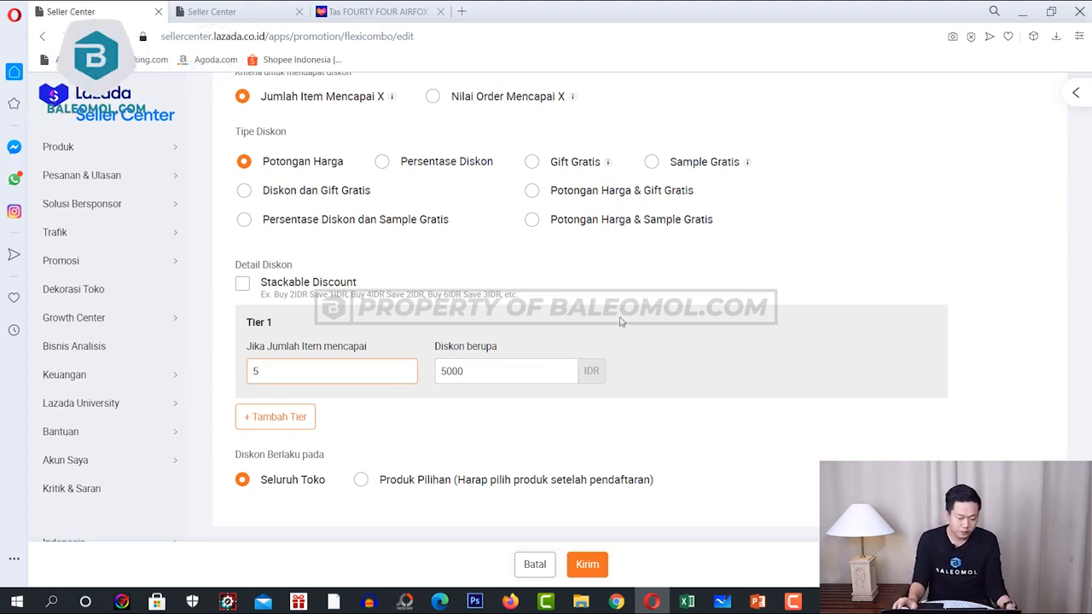
scroll(505, 405, "down", 1)
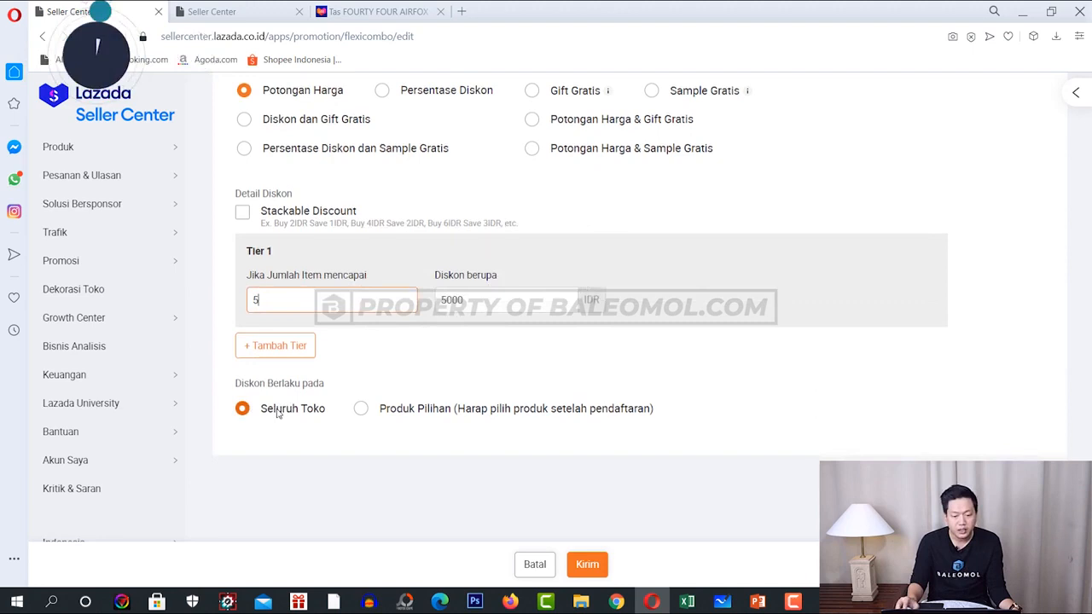
scroll(348, 347, "up", 1)
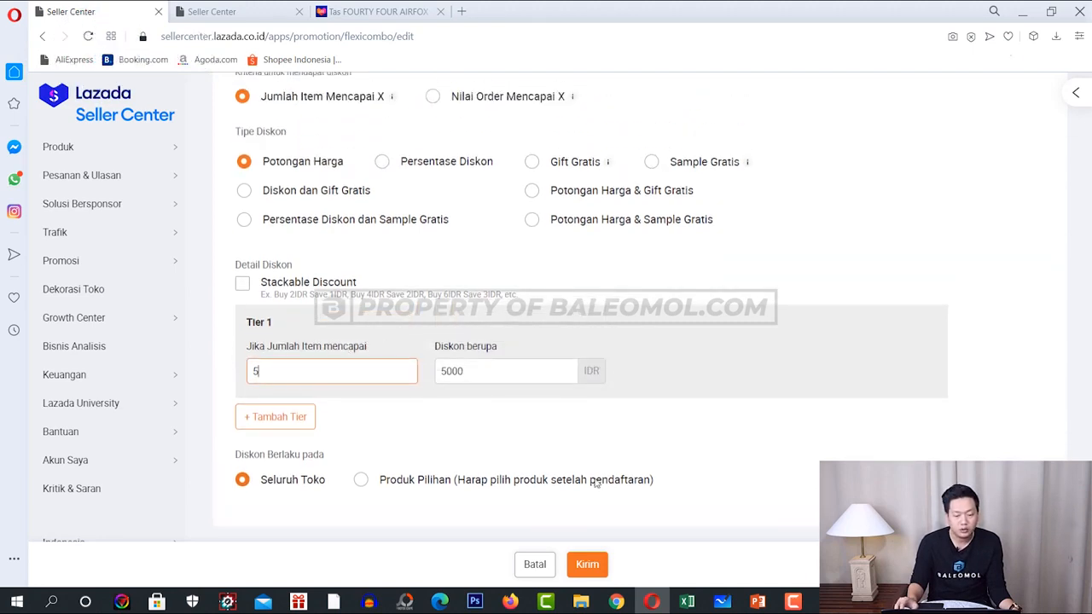
Submit the COMBO 1 Flexi Combo promotion and dismiss the introductory guide on the promotion list
left_click(589, 564)
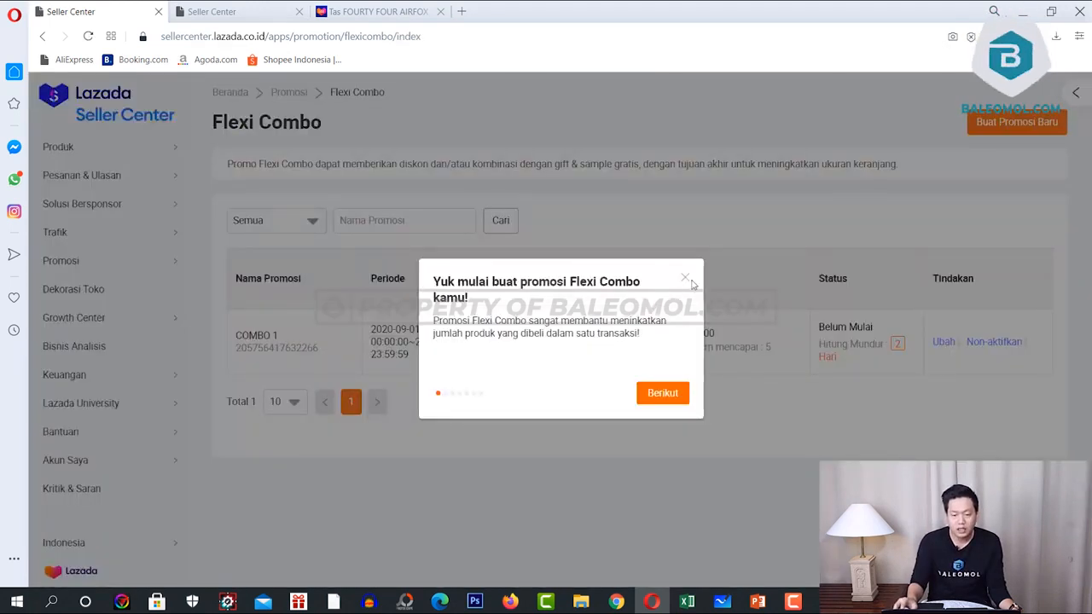
left_click(685, 282)
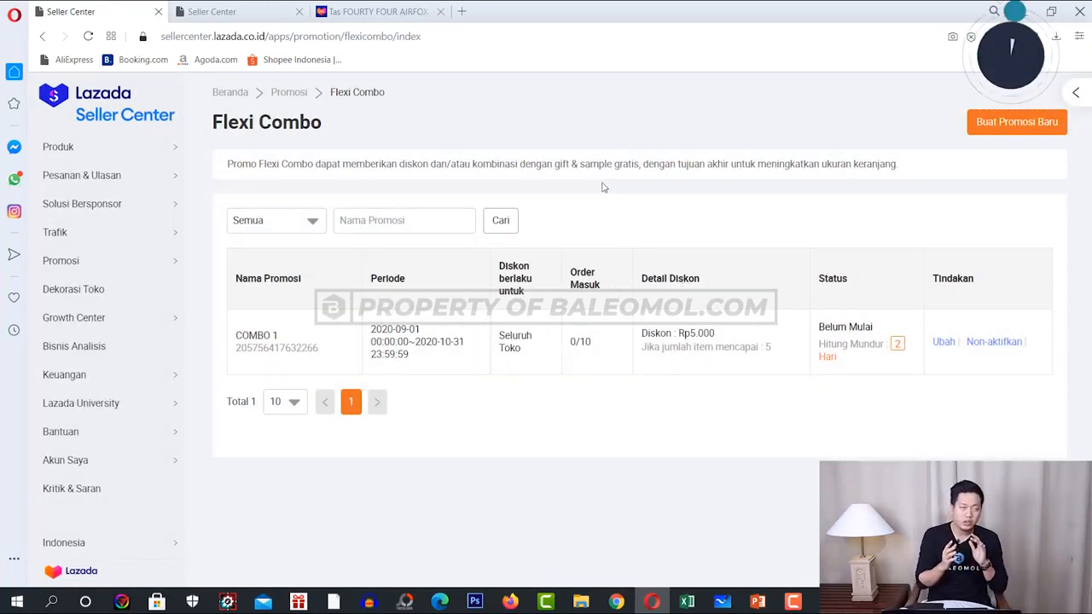
Examine how the price, promotion labels and Flexi Combo product section appear to buyers on the FOURTY FOUR AIRFOX bag's Lazada page
left_click(346, 9)
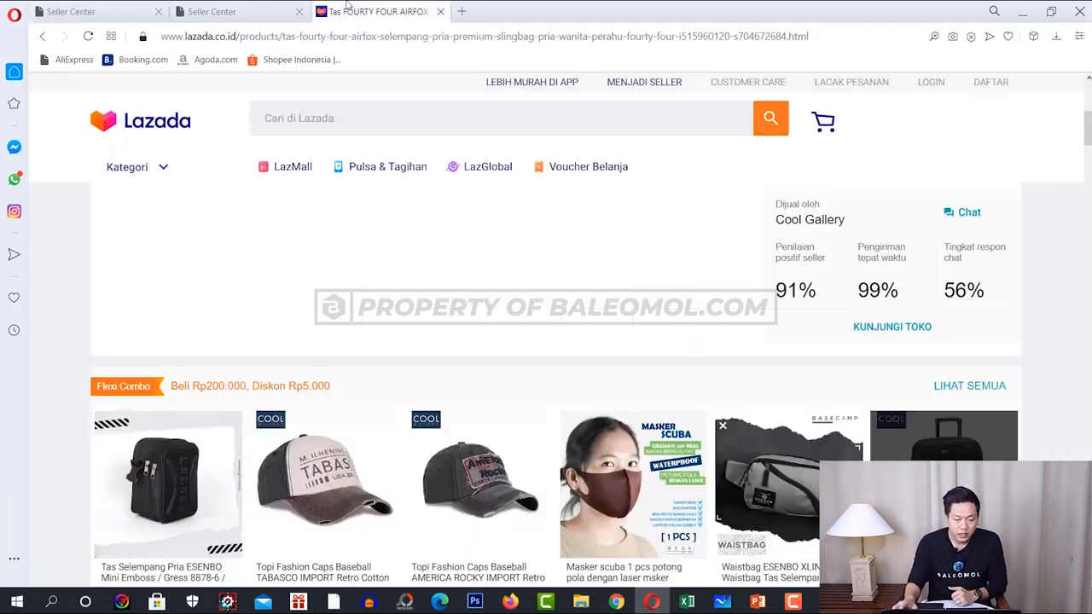
scroll(576, 294, "up", 5)
scroll(573, 322, "down", 4)
scroll(570, 324, "up", 4)
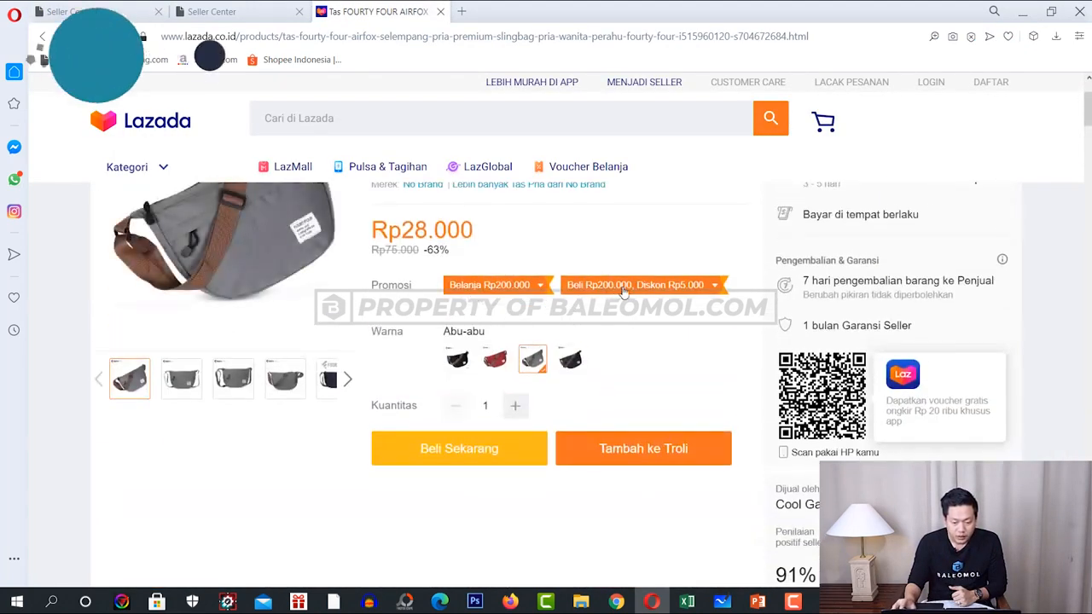
mouse_move(625, 318)
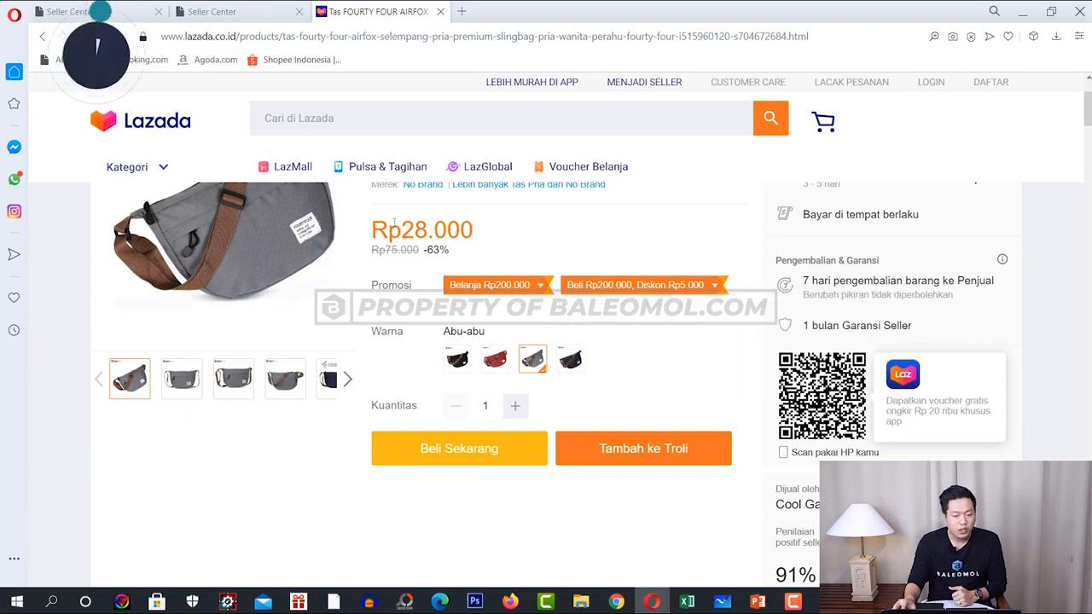
left_click_drag(394, 223, 539, 230)
left_click(501, 235)
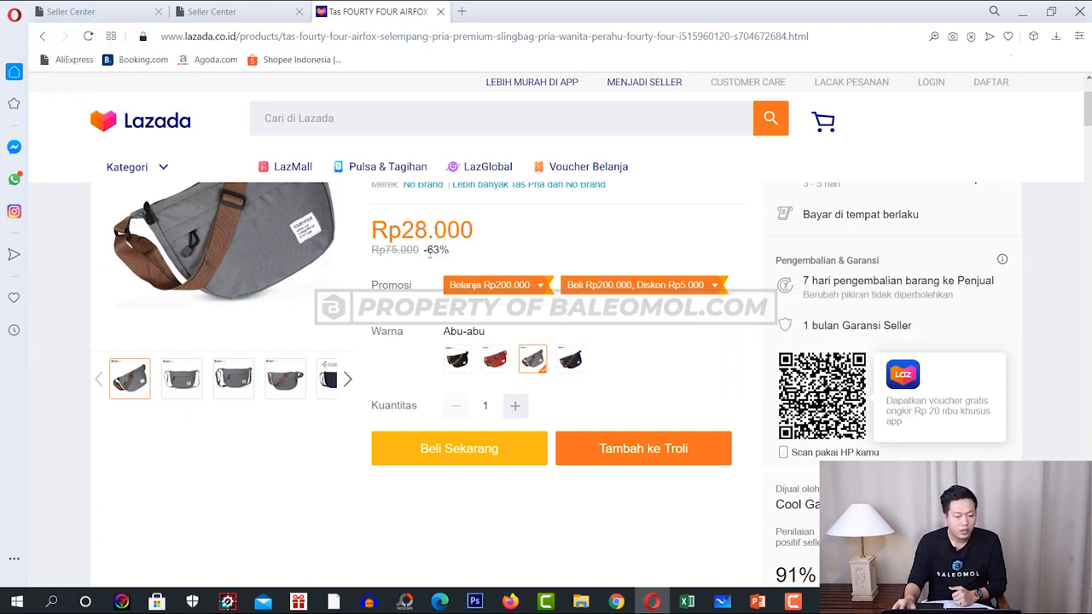
scroll(429, 256, "down", 2)
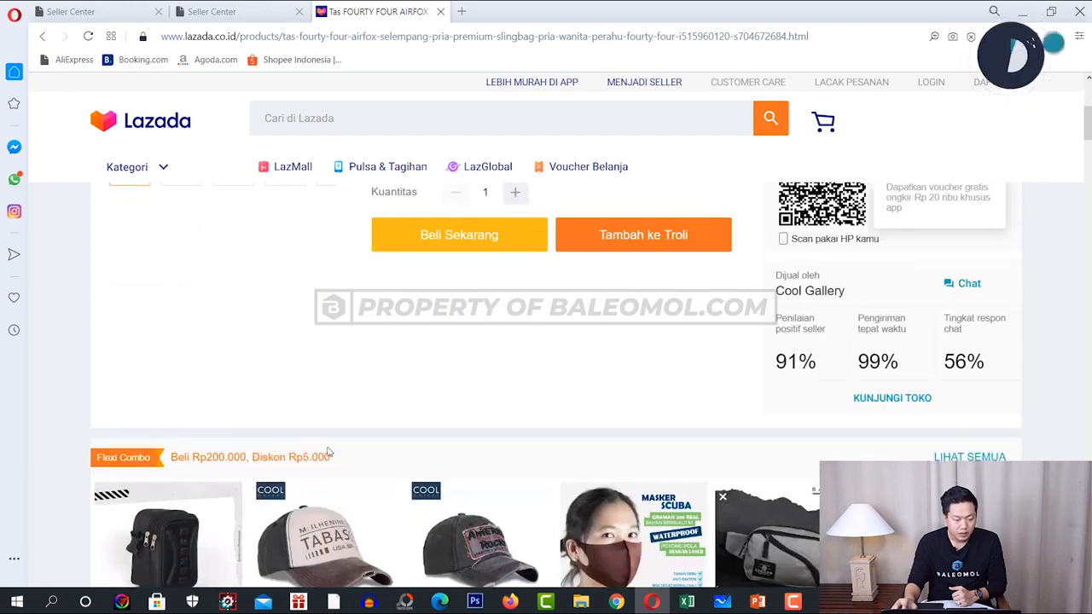
scroll(264, 473, "down", 3)
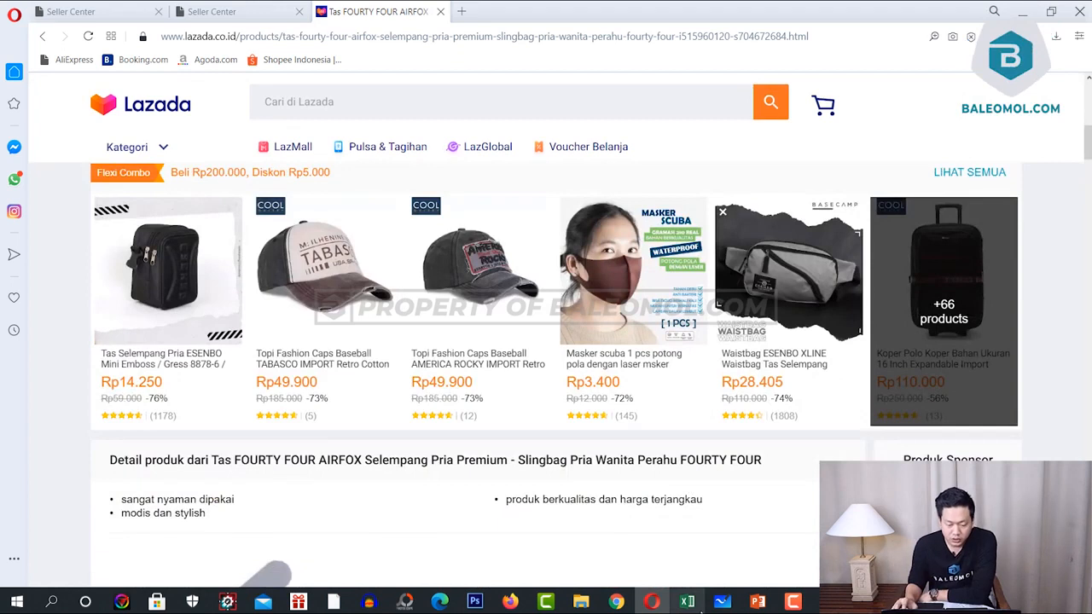
Switch to PowerPoint, show the FREE ONGKIR LAZADA slide, and return to the browser
left_click(747, 604)
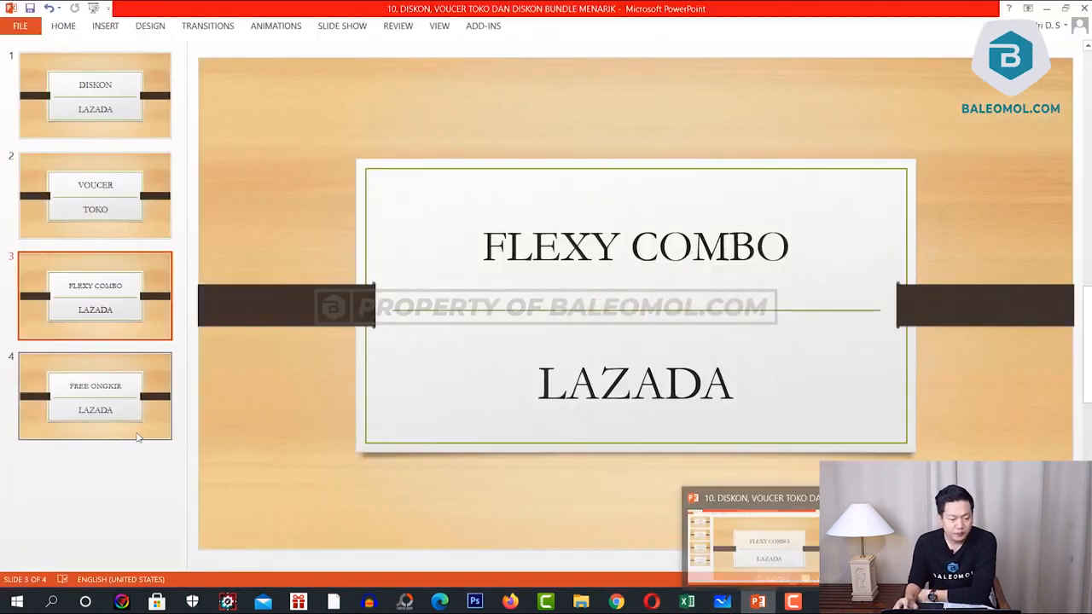
left_click(136, 437)
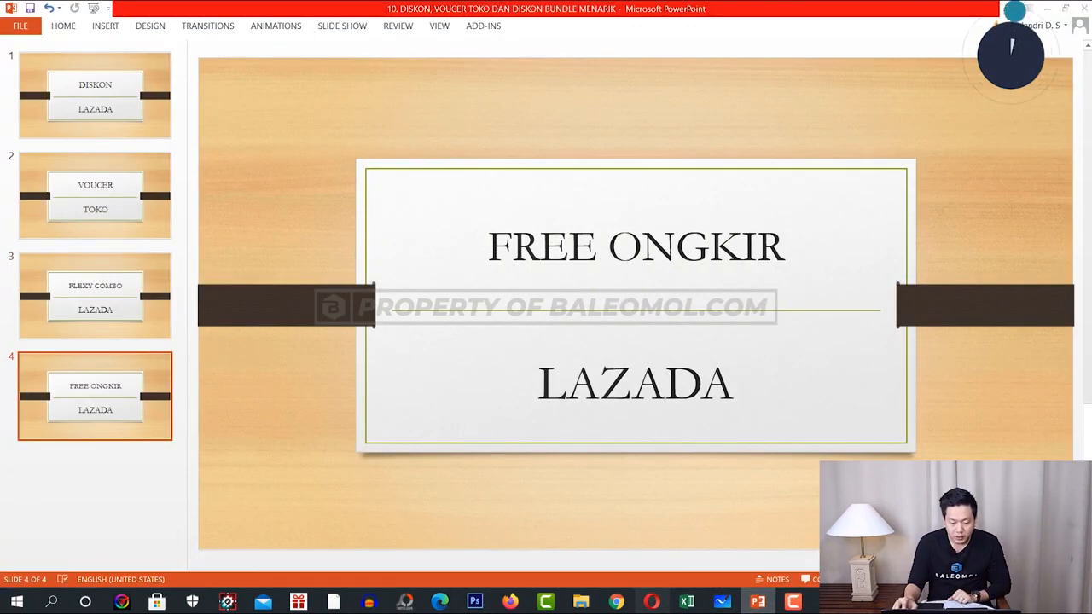
left_click(652, 603)
Search the Lazada marketplace for TAS PRIA
scroll(551, 305, "up", 10)
left_click(449, 104)
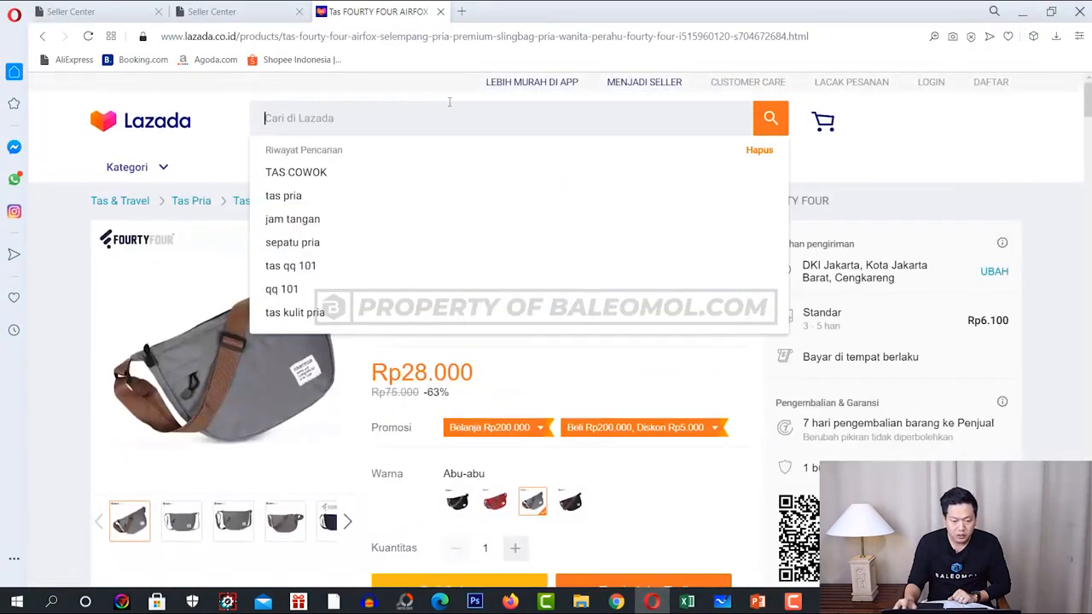
type("TAS")
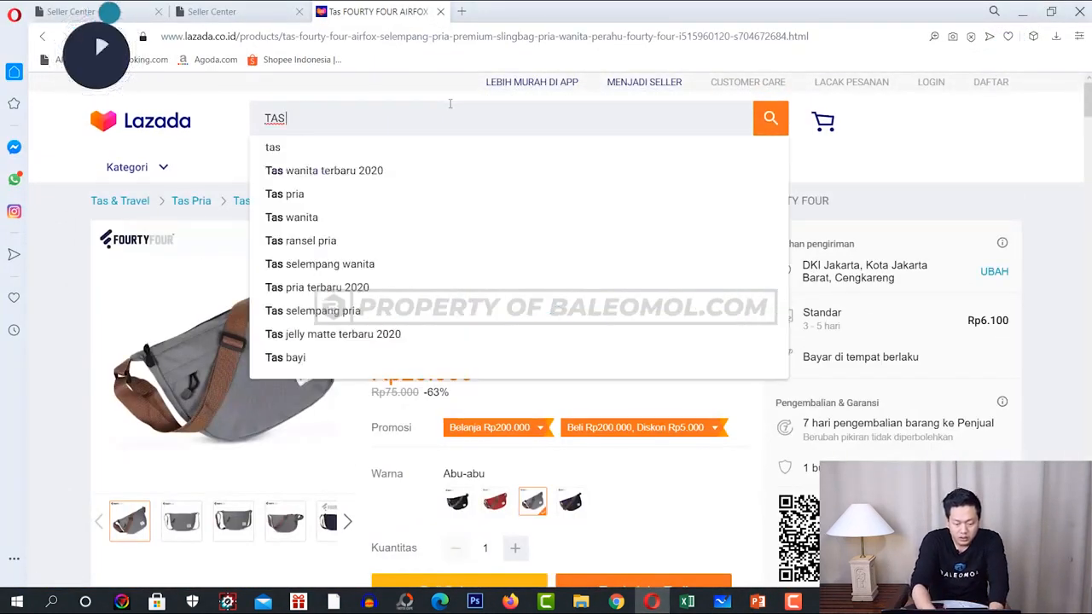
type(" PRIA")
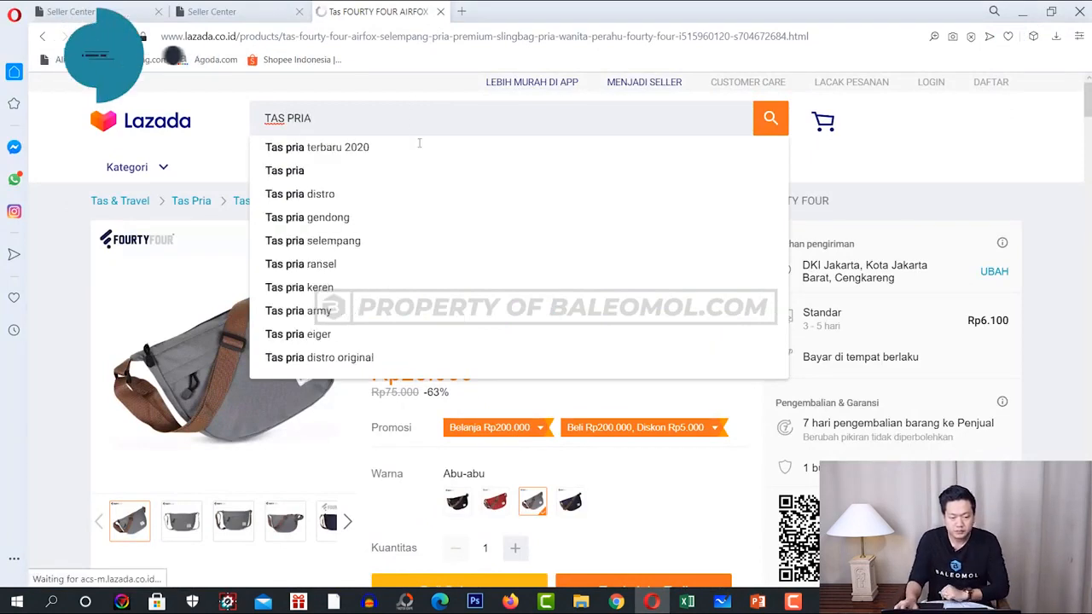
key("Return")
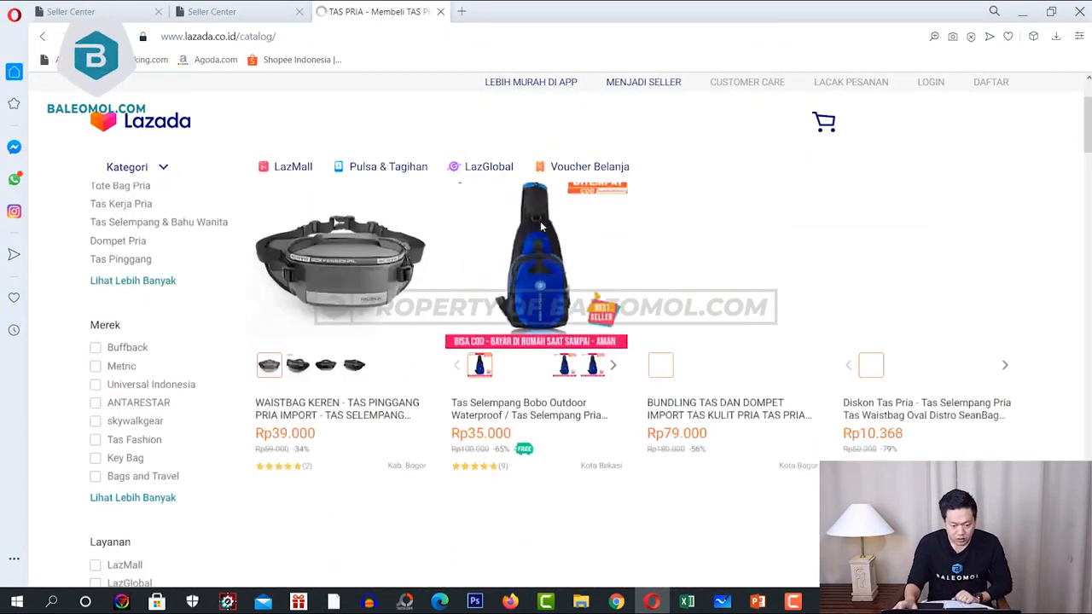
Examine the TAS PRIA search results for products carrying the FREE shipping badge
scroll(525, 292, "up", 3)
scroll(532, 320, "down", 2)
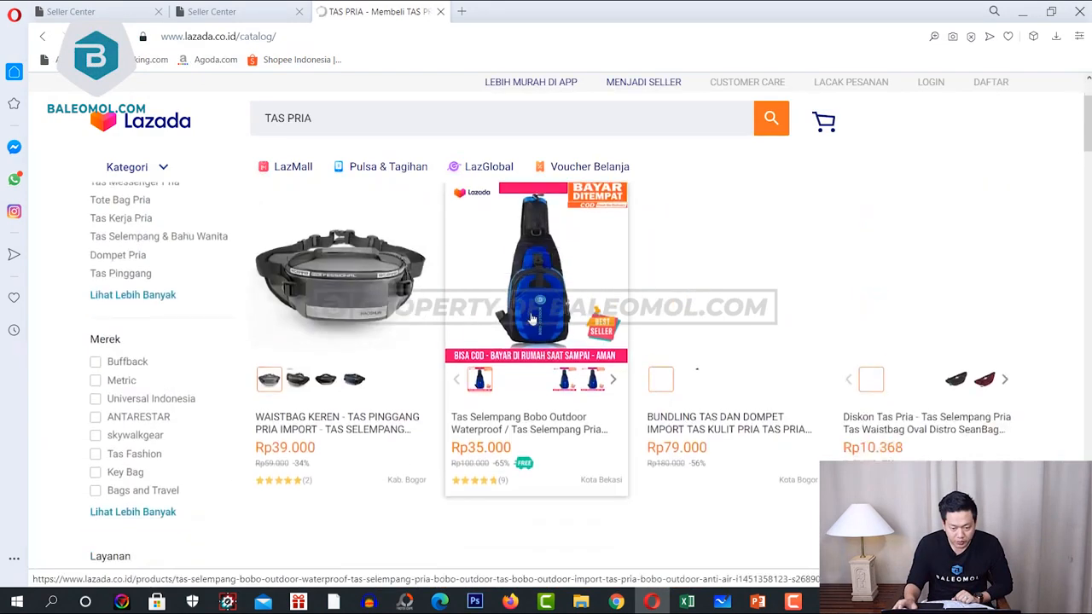
scroll(523, 384, "up", 2)
scroll(524, 384, "down", 4)
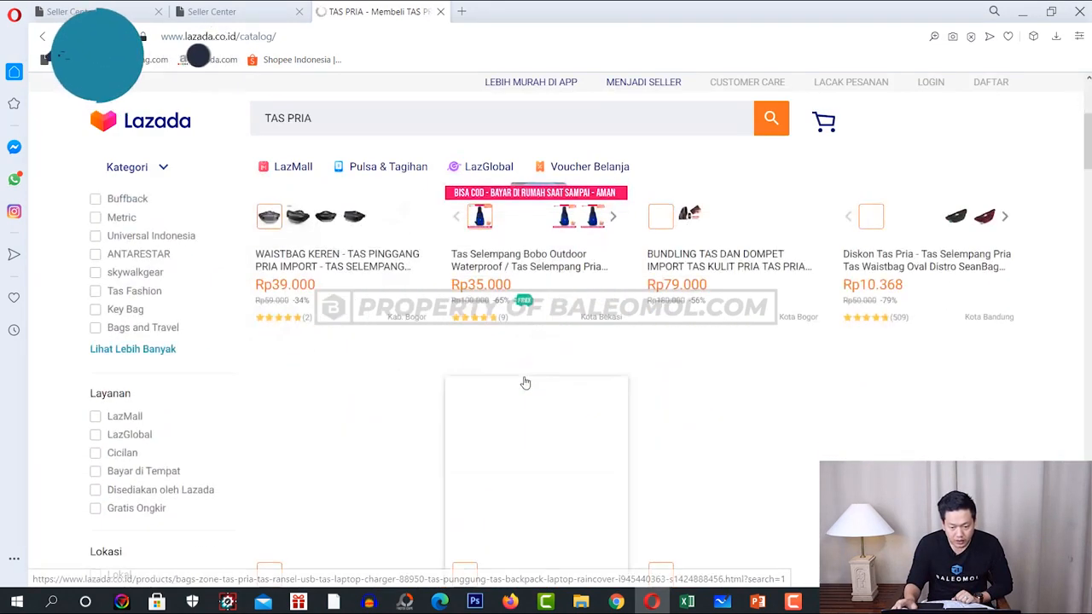
scroll(529, 373, "down", 3)
scroll(597, 359, "up", 2)
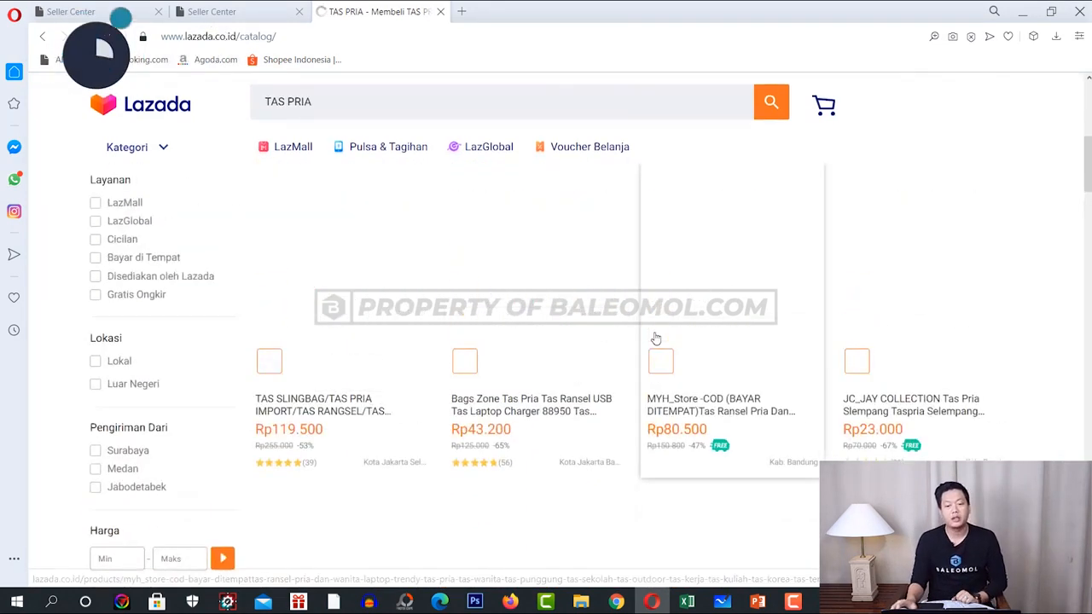
scroll(656, 338, "down", 6)
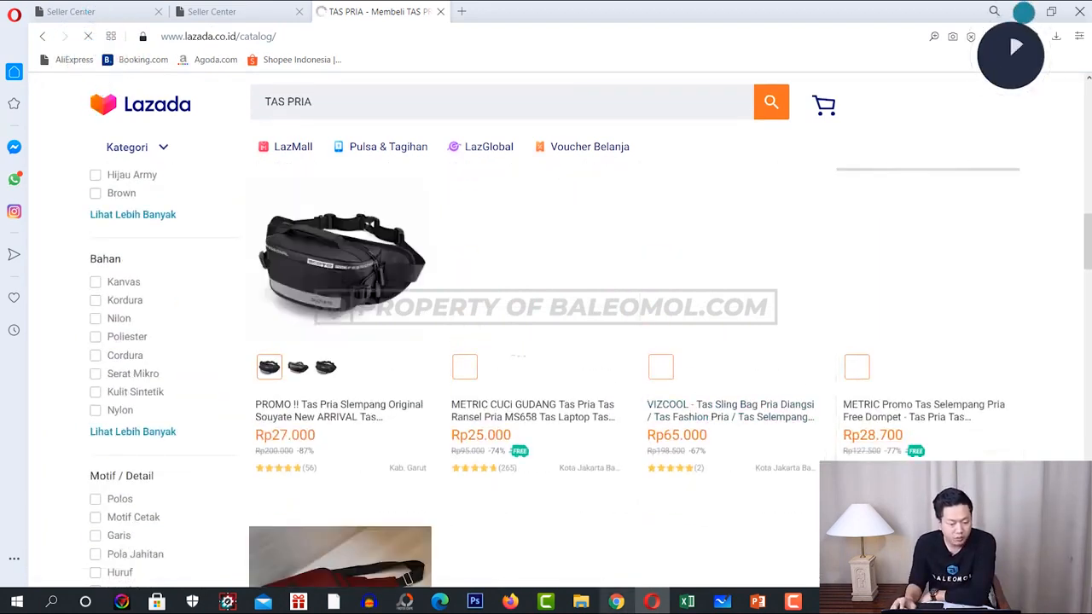
Return to Seller Center and open the form for a new Free Shipping promotion
mouse_move(617, 601)
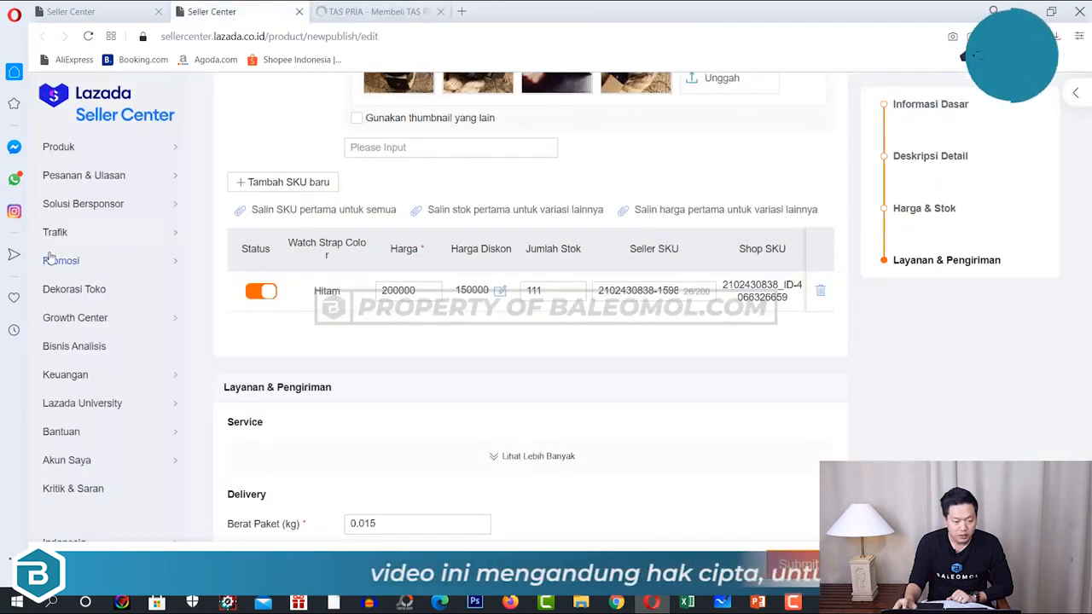
mouse_move(85, 256)
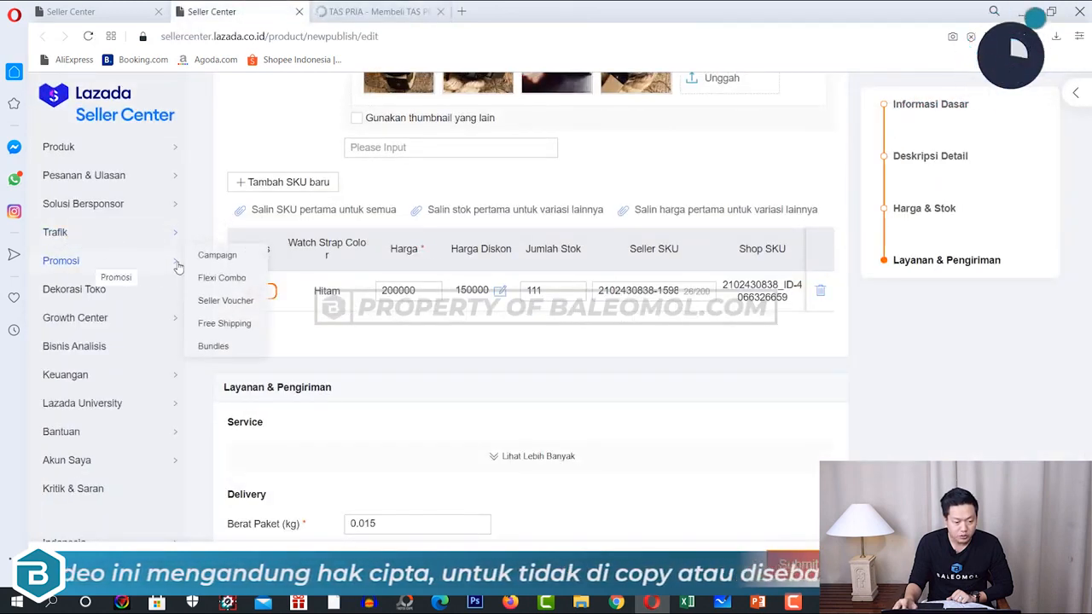
left_click(230, 325)
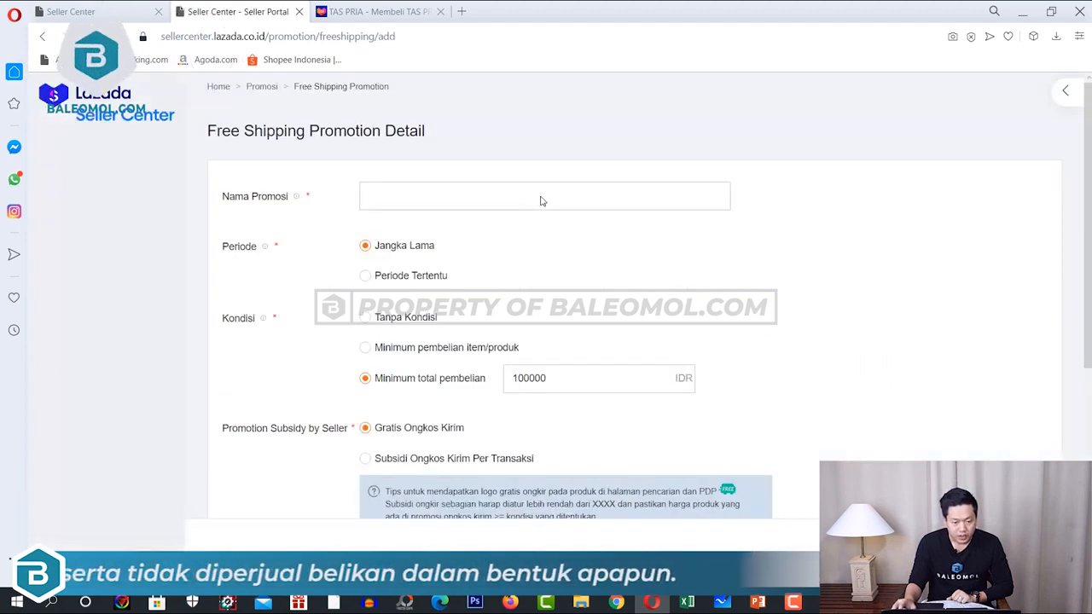
Name the free shipping promotion GRATIS ONKIR 1
left_click(469, 197)
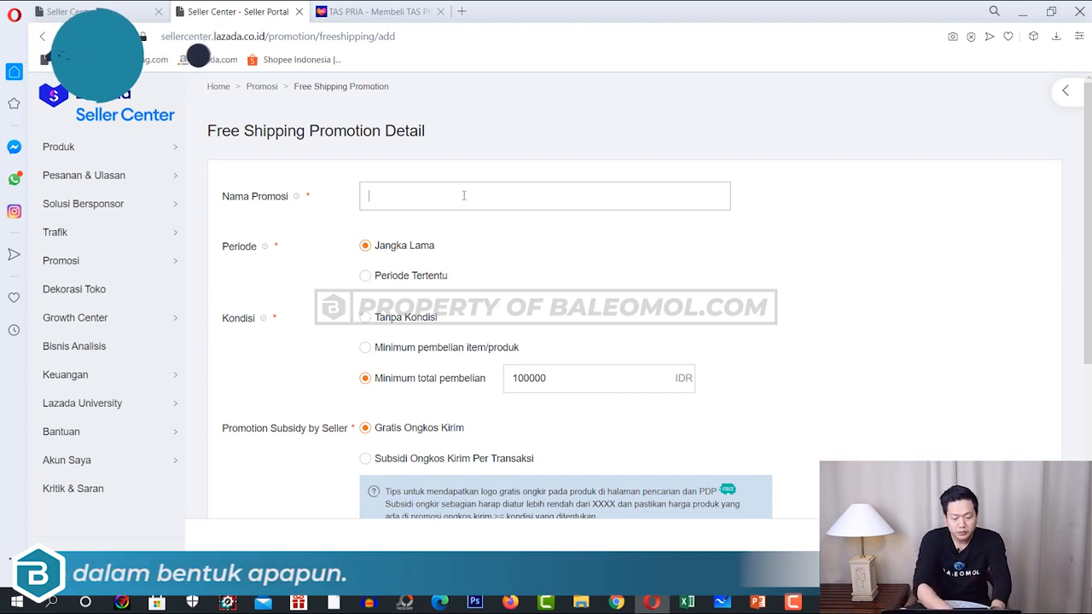
type("FREE S")
key("BackSpace")
key("BackSpace")
key("BackSpace")
key("BackSpace")
key("BackSpace")
key("BackSpace")
type("GRATIS ONKIR 1")
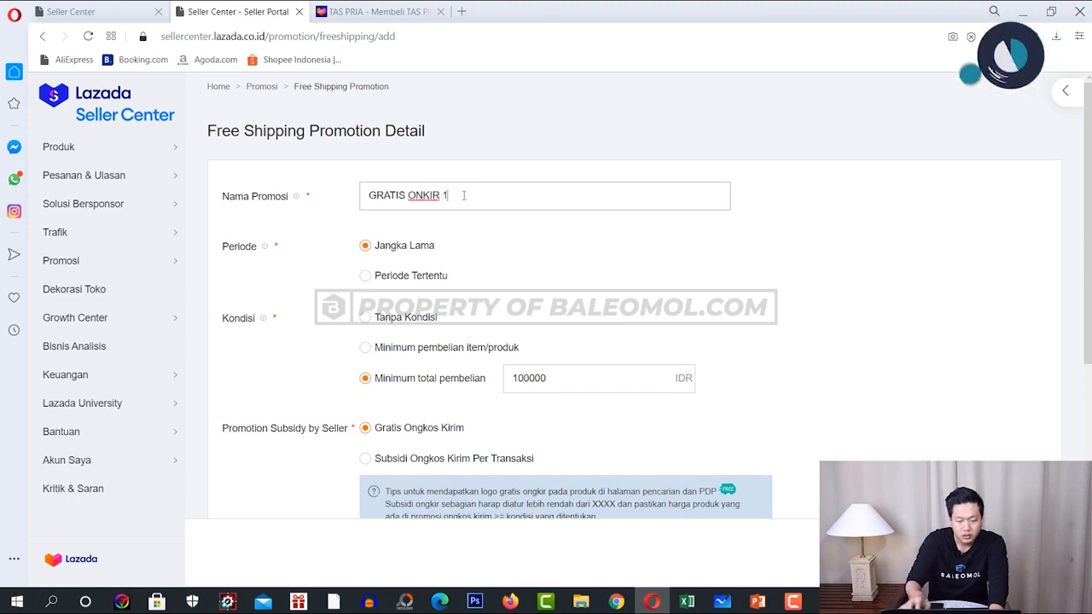
left_click(497, 259)
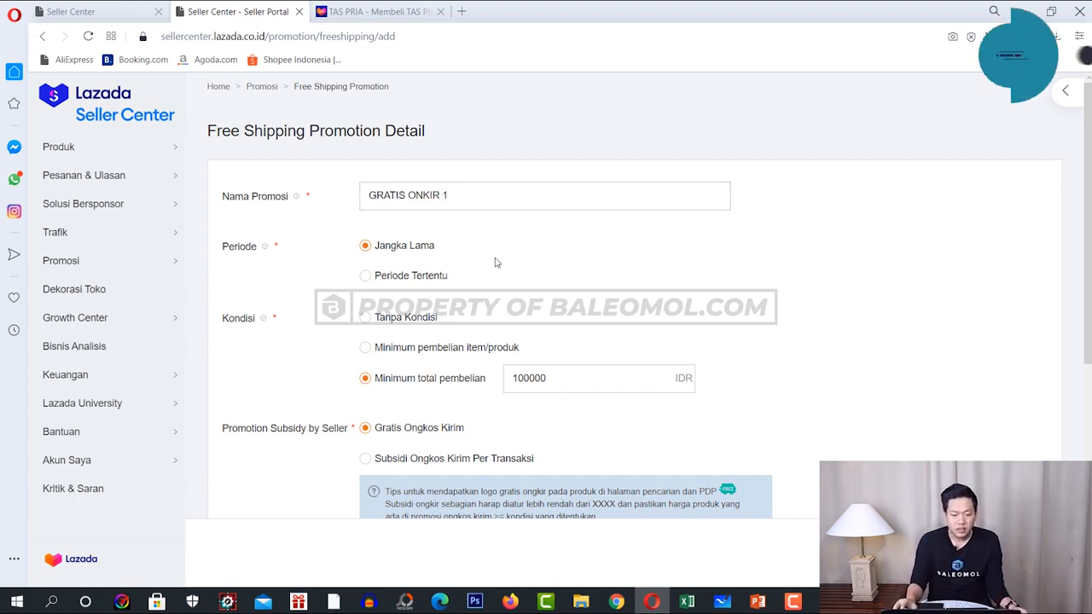
Compare the Periode Tertentu and Jangka Lama period options, leaving Jangka Lama selected
left_click(416, 277)
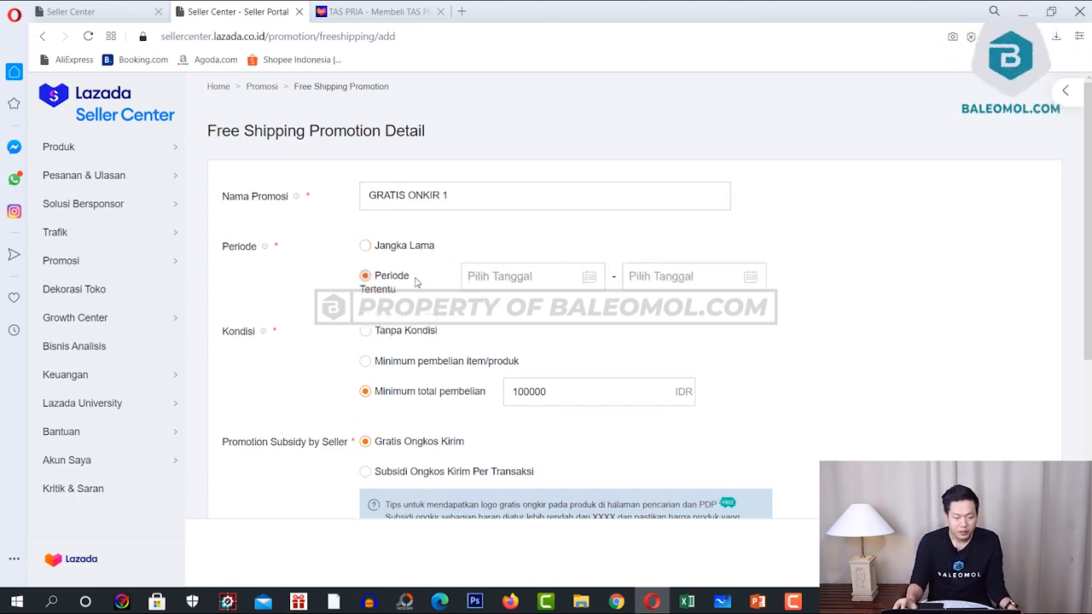
left_click(412, 250)
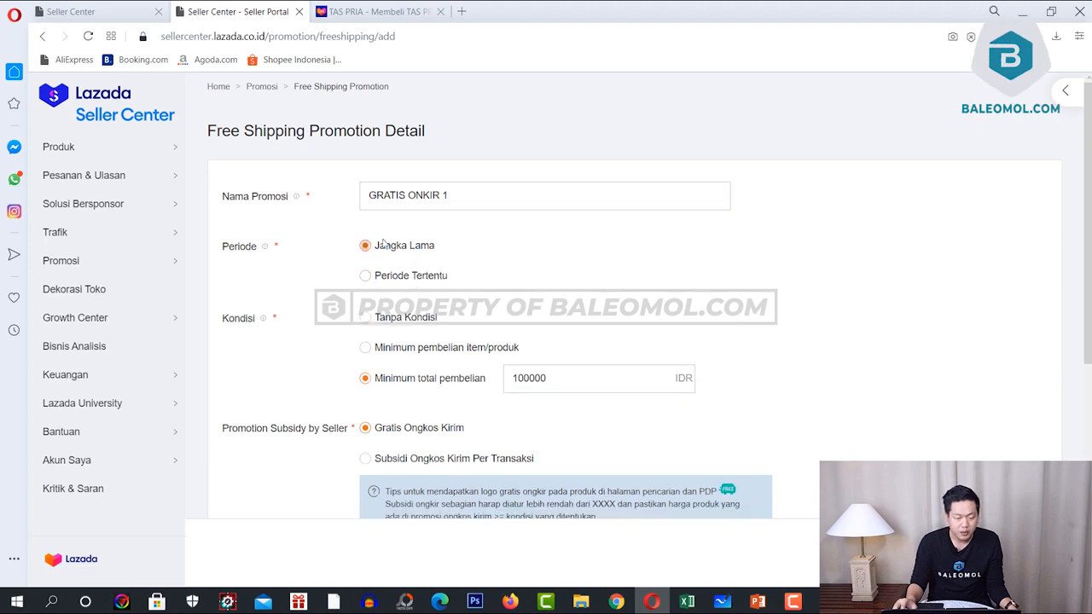
left_click(426, 271)
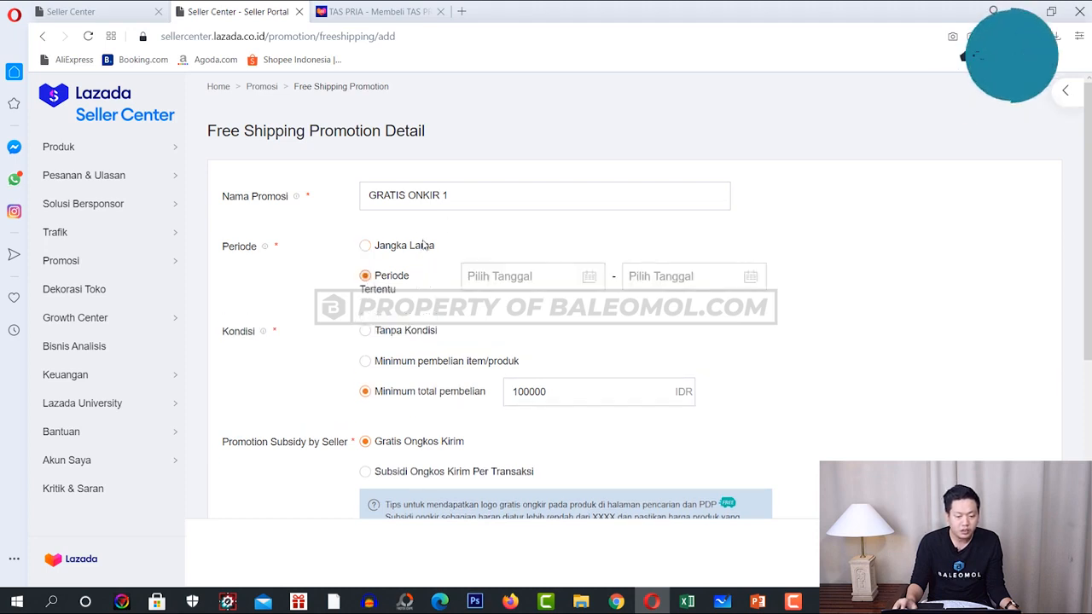
left_click(424, 246)
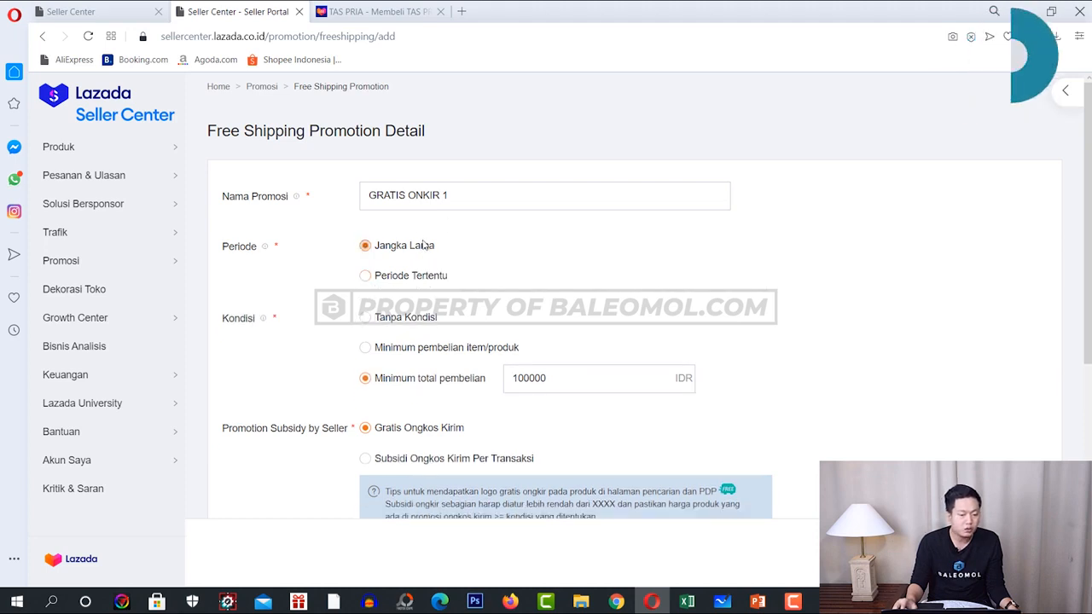
Compare the Tanpa Kondisi, Minimum pembelian item/produk and Minimum total pembelian conditions, leaving Minimum total pembelian selected
left_click(422, 319)
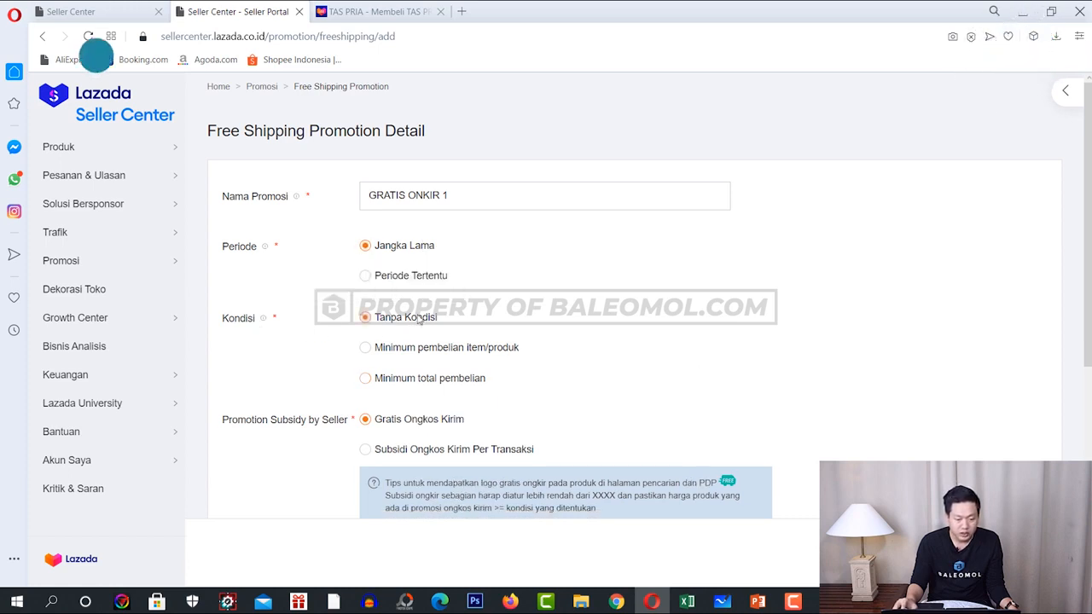
left_click(420, 349)
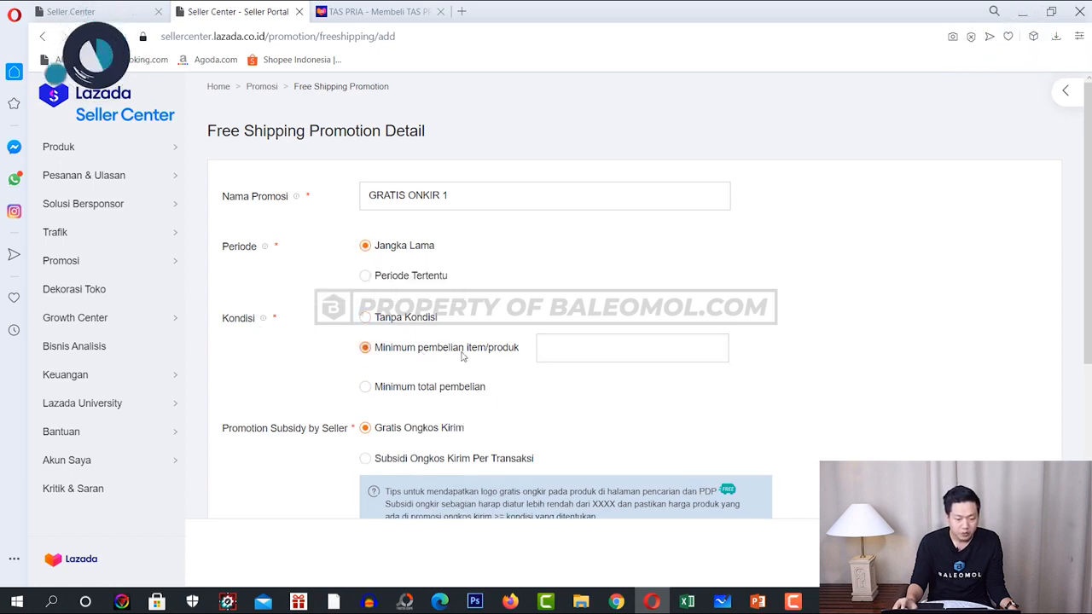
left_click(430, 386)
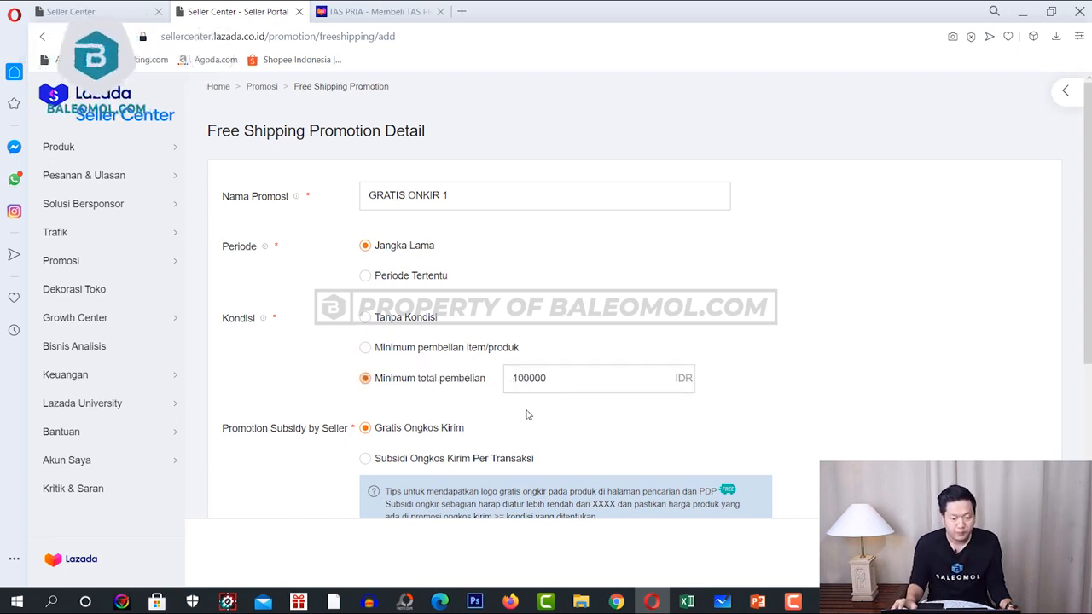
left_click(489, 350)
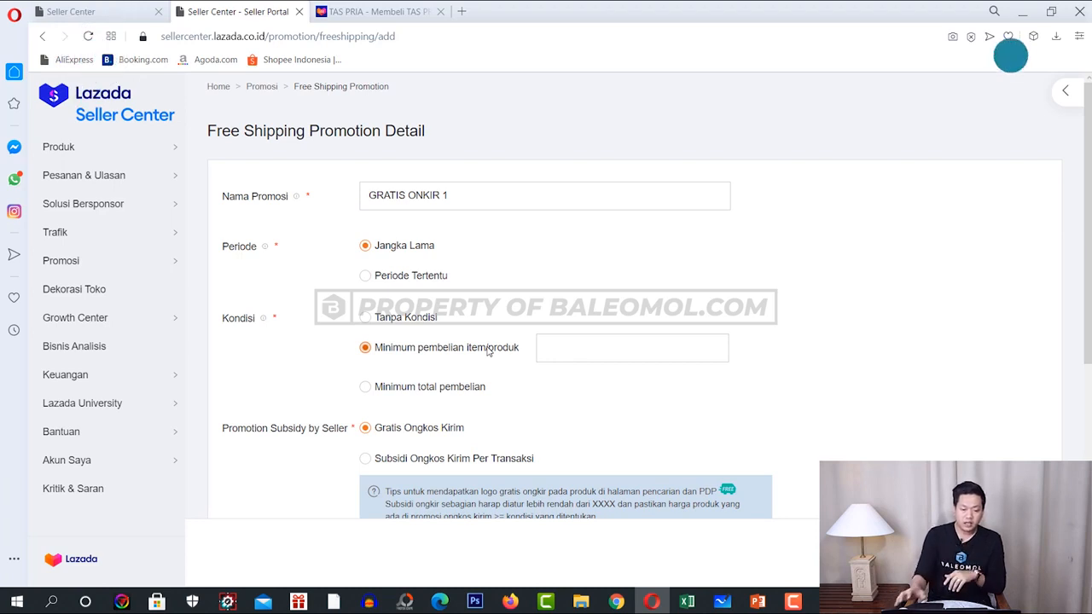
left_click(427, 387)
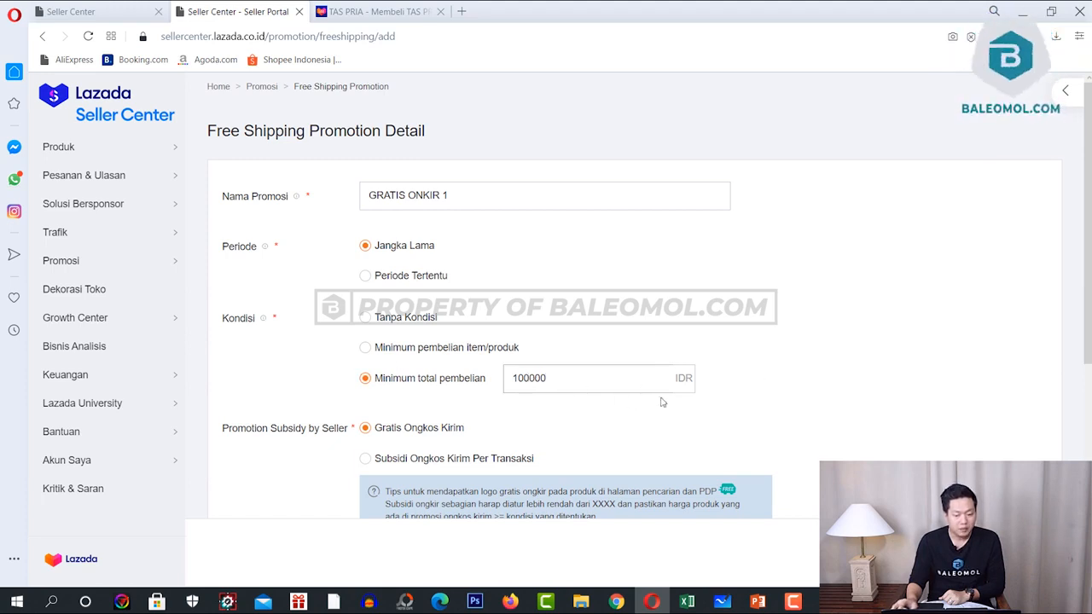
Compare the STANDARD, EXPRESS, Delivered by Seller and Instant options under Pilih Pengiriman, leaving STANDARD selected
scroll(649, 397, "down", 2)
scroll(636, 397, "down", 3)
scroll(635, 398, "up", 2)
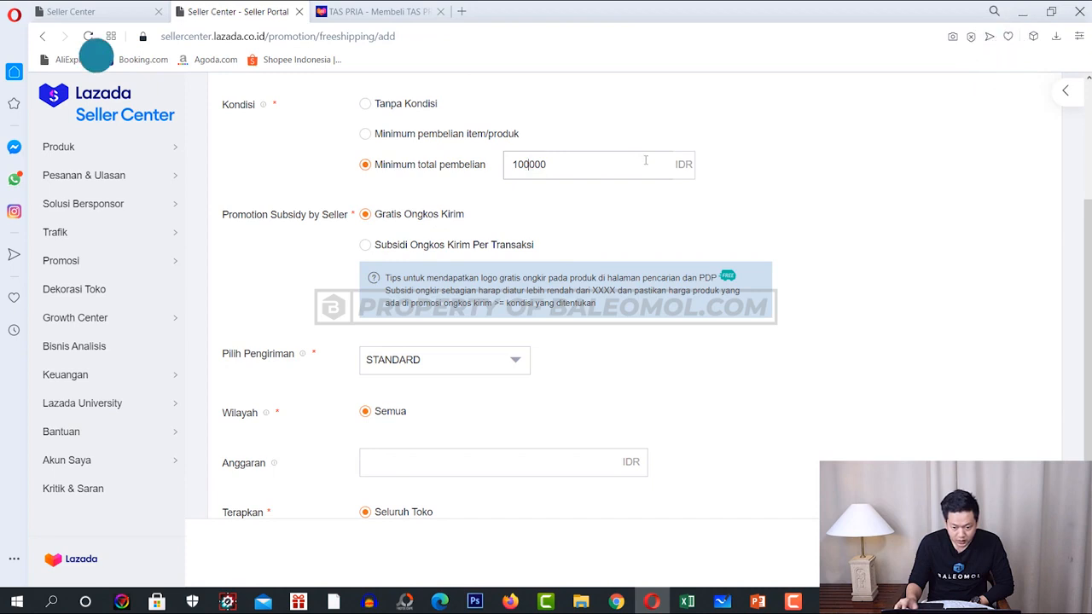
left_click(444, 369)
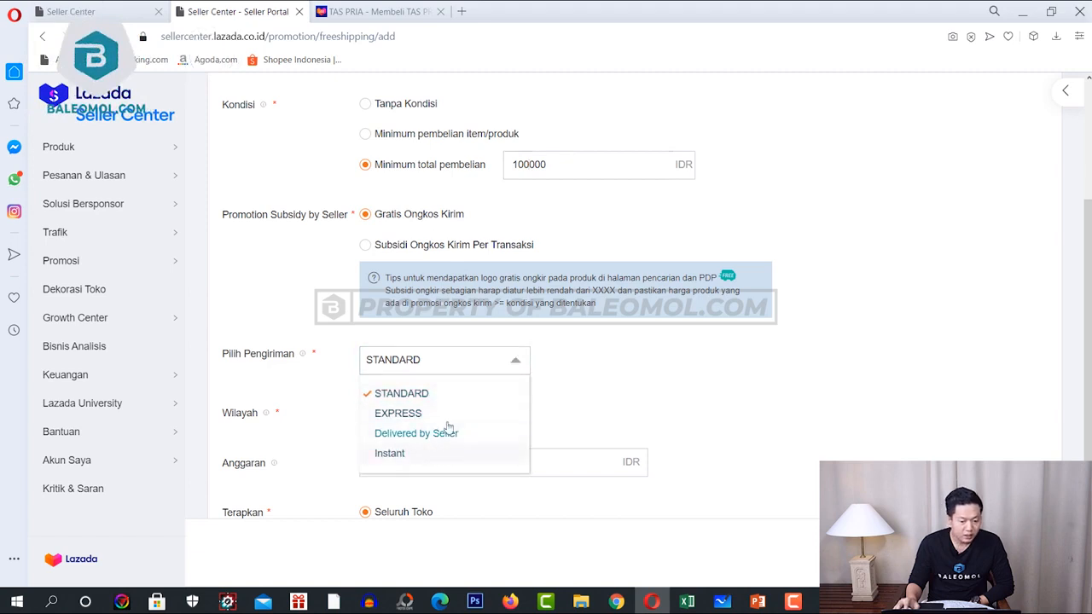
left_click(454, 414)
left_click(455, 365)
left_click(449, 394)
left_click(444, 362)
left_click(432, 435)
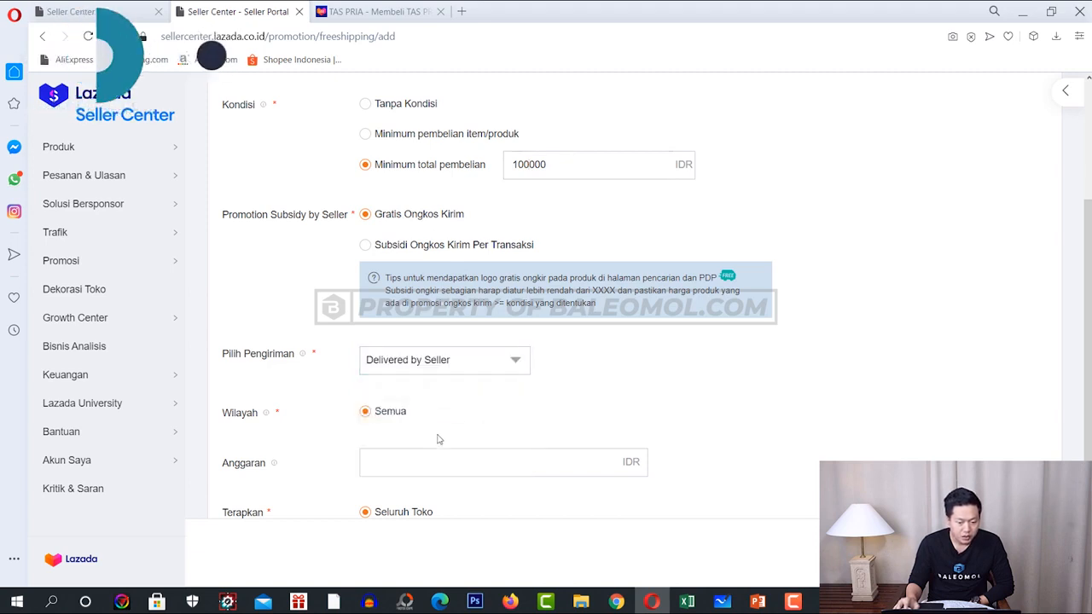
left_click(470, 364)
left_click(426, 454)
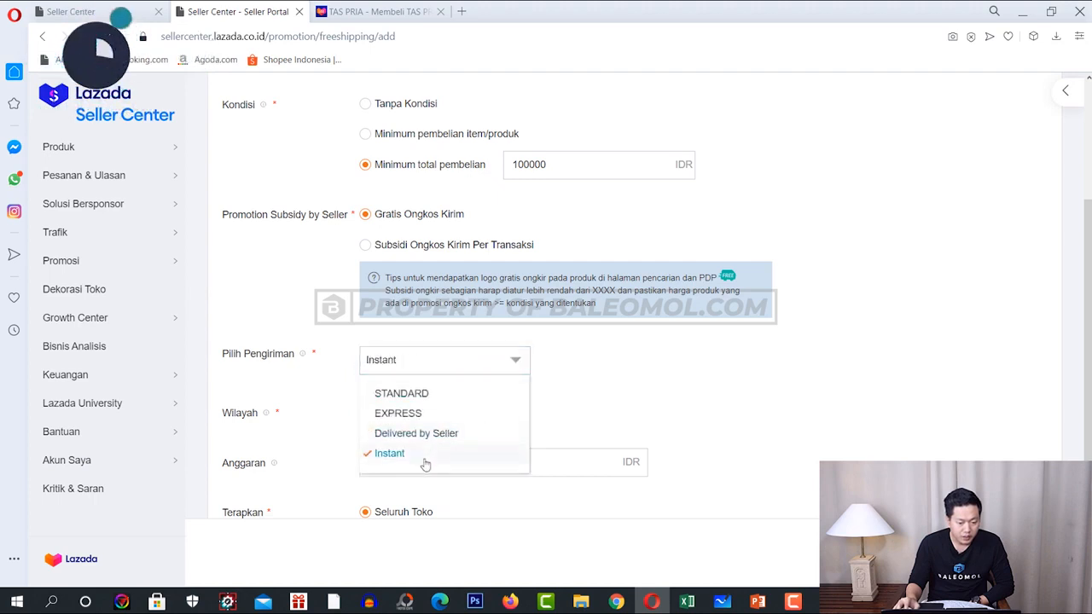
left_click(410, 369)
left_click(411, 395)
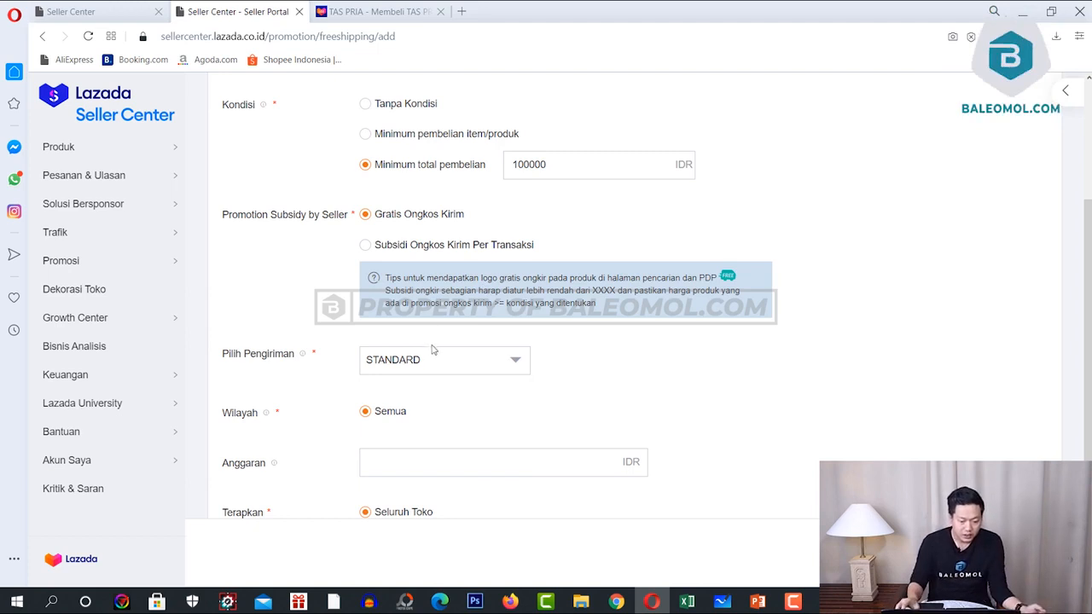
scroll(433, 350, "down", 1)
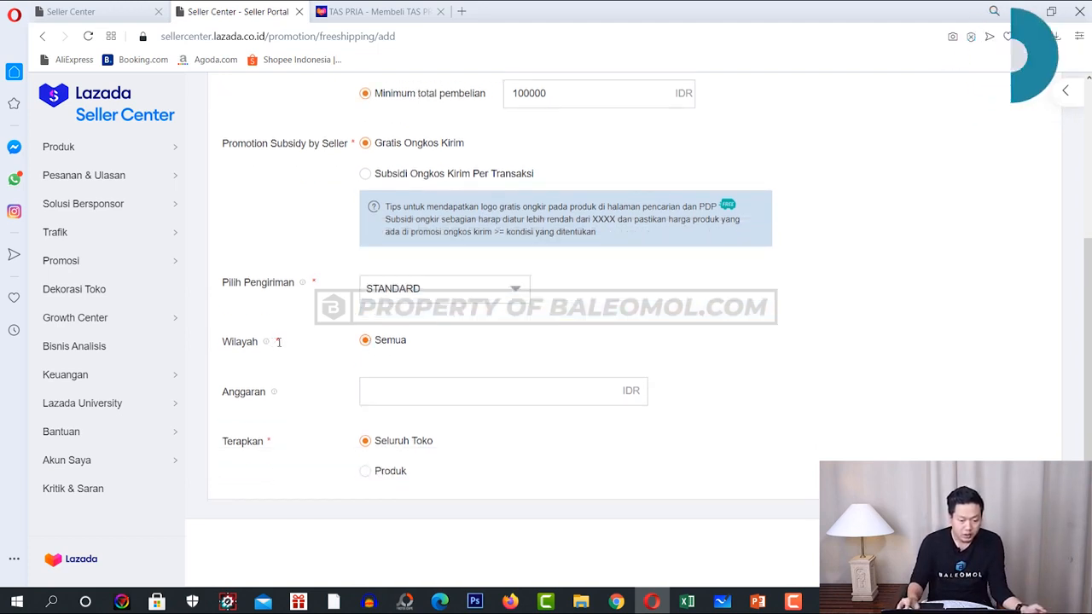
scroll(433, 325, "down", 1)
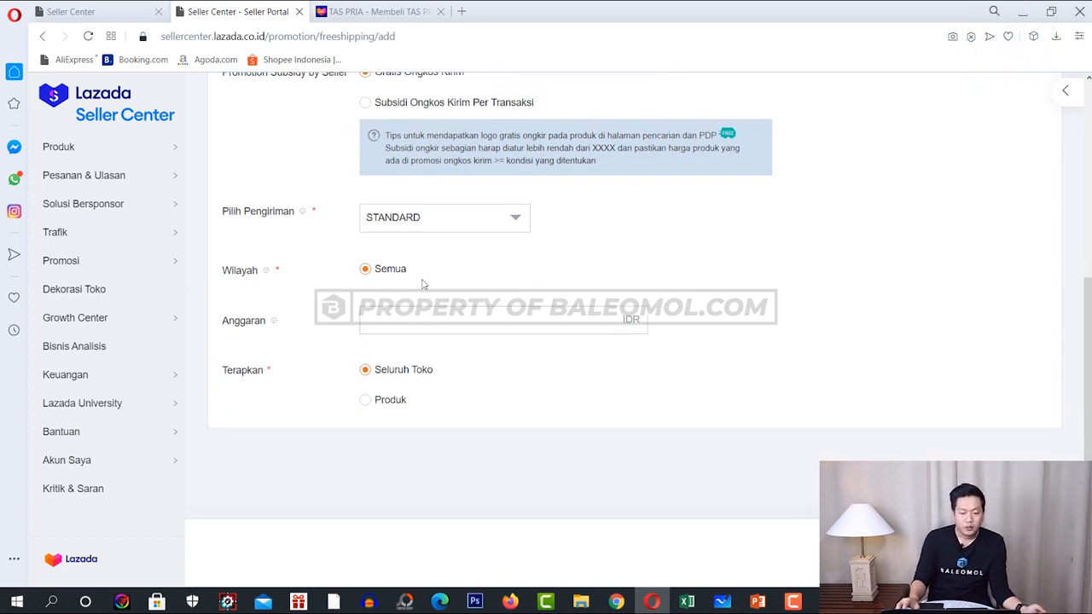
left_click(468, 217)
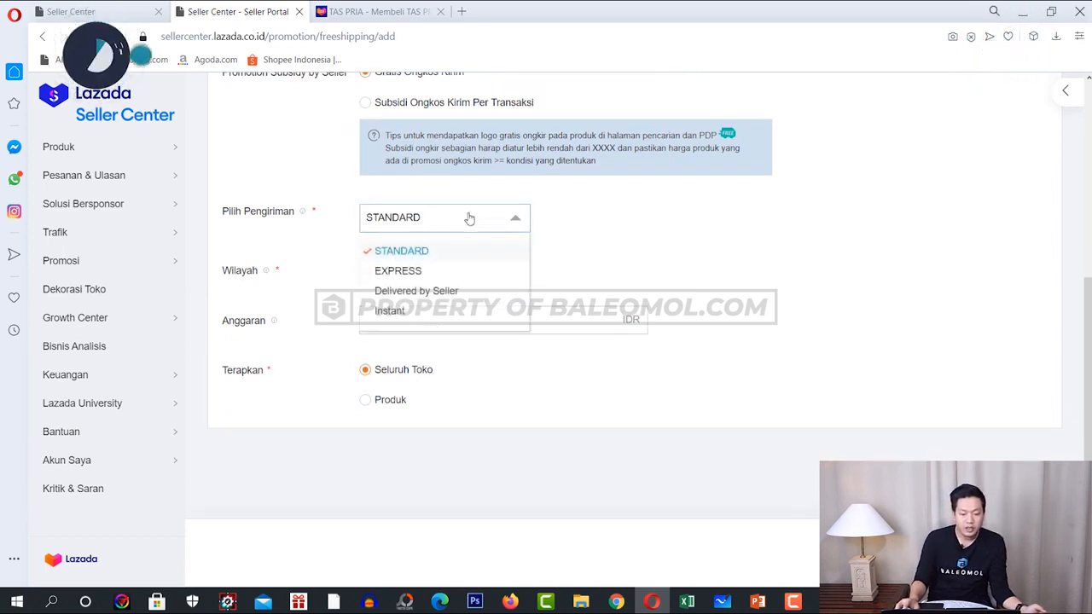
left_click(778, 256)
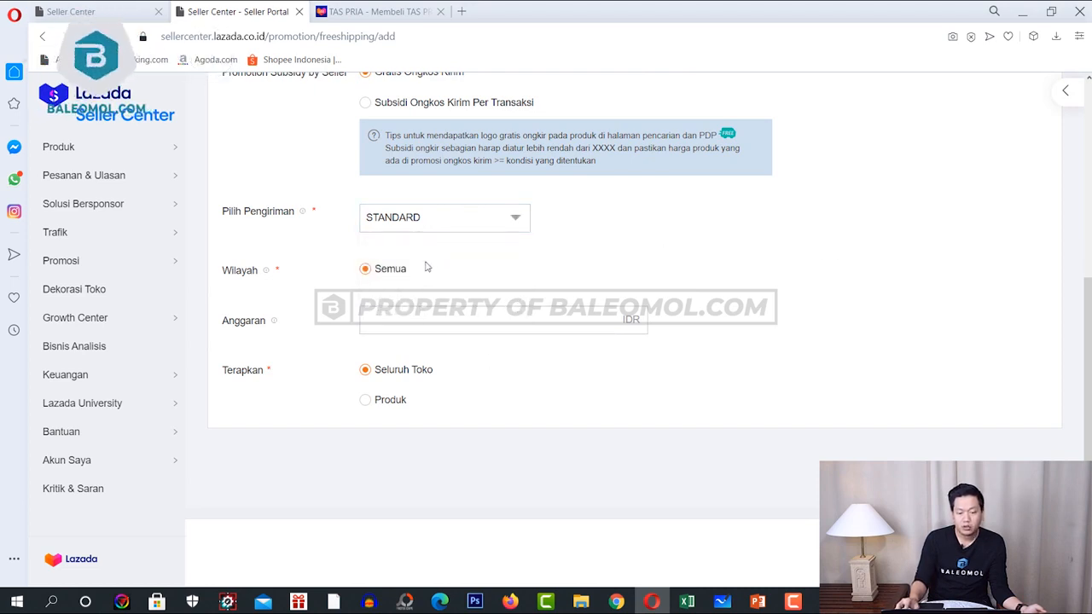
Set the free shipping promotion's budget (Anggaran) to 1000000 IDR
scroll(430, 275, "up", 1)
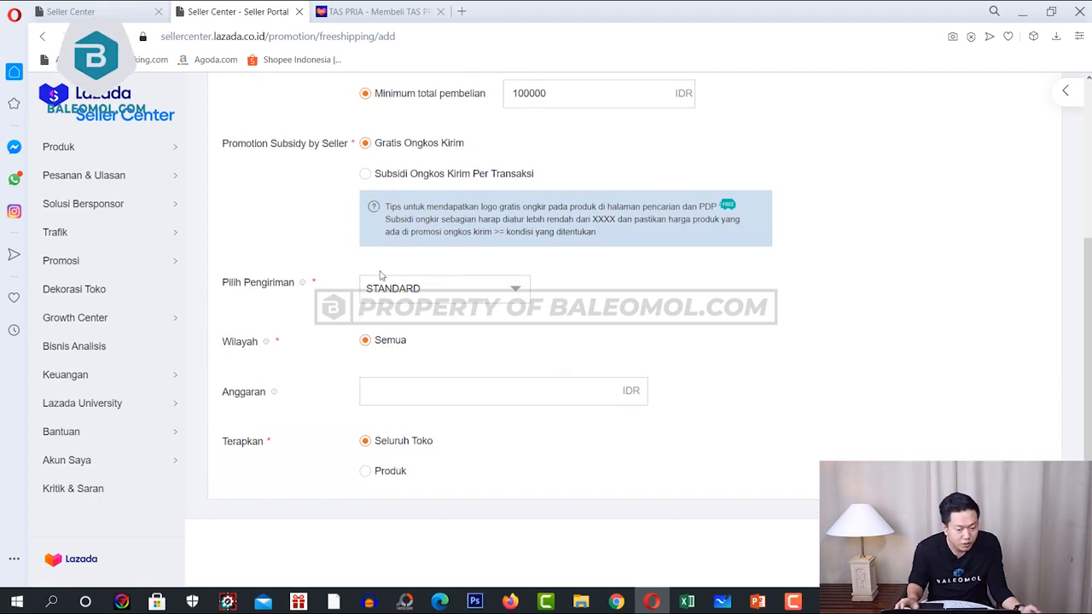
left_click(428, 386)
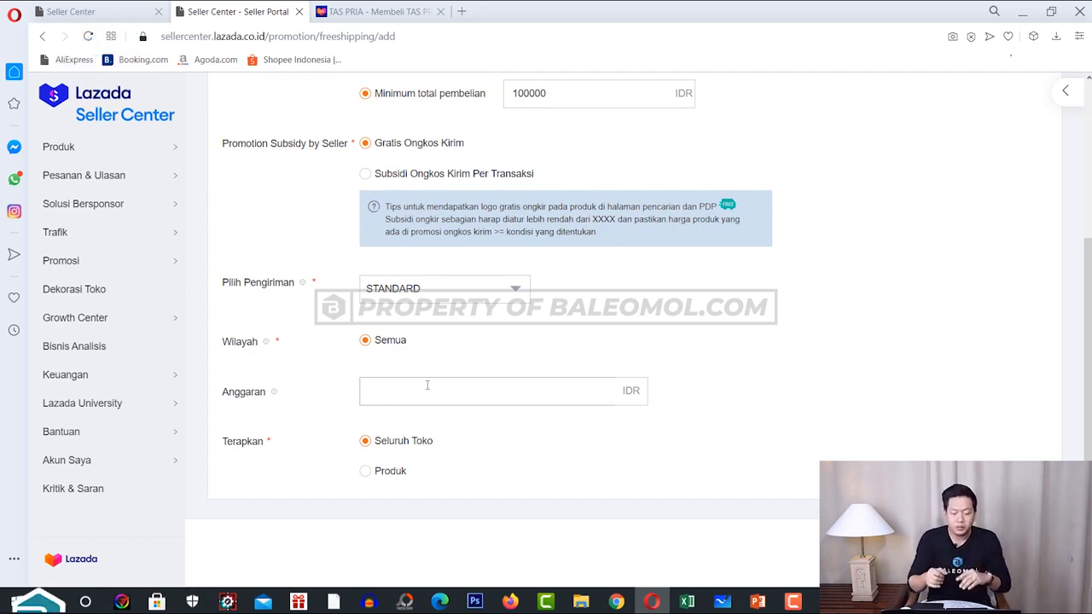
type("1000000")
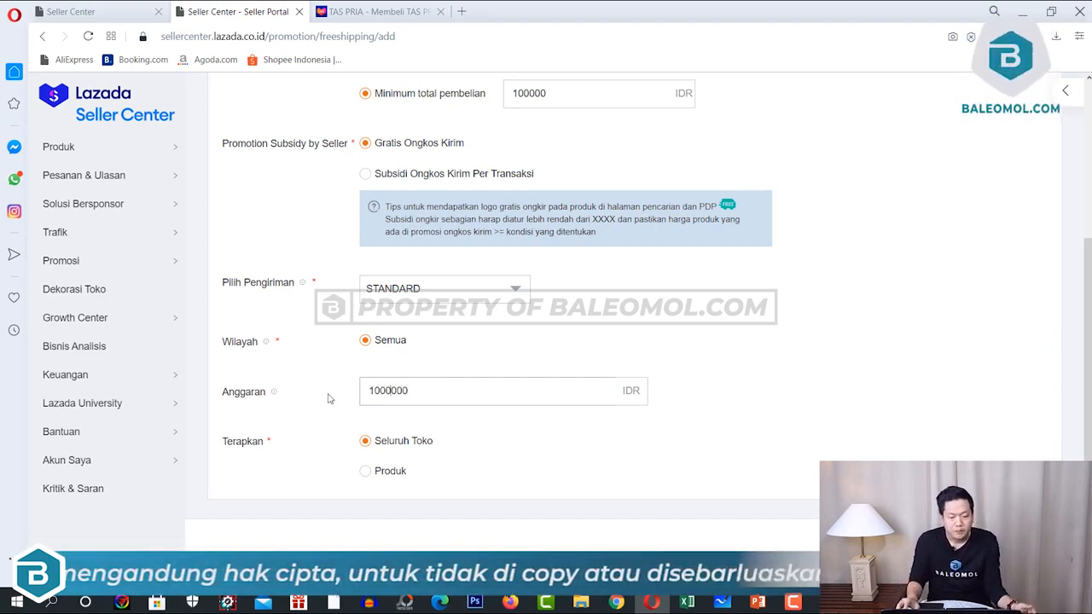
Apply the promotion to specific products and add the Jam Tangan pria watch to its product list
left_click(384, 470)
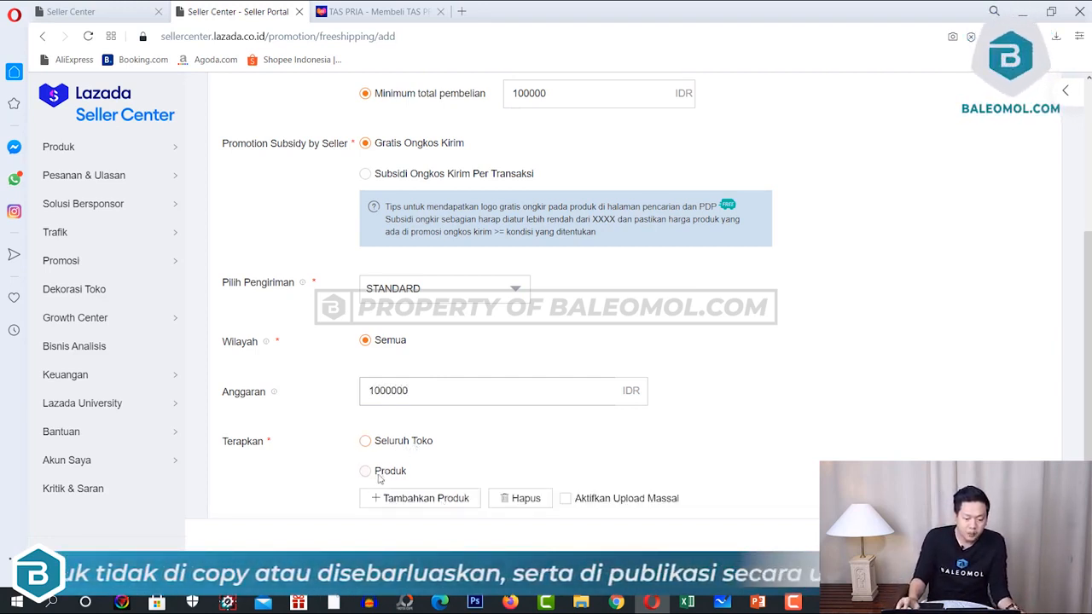
scroll(512, 427, "down", 2)
left_click(412, 357)
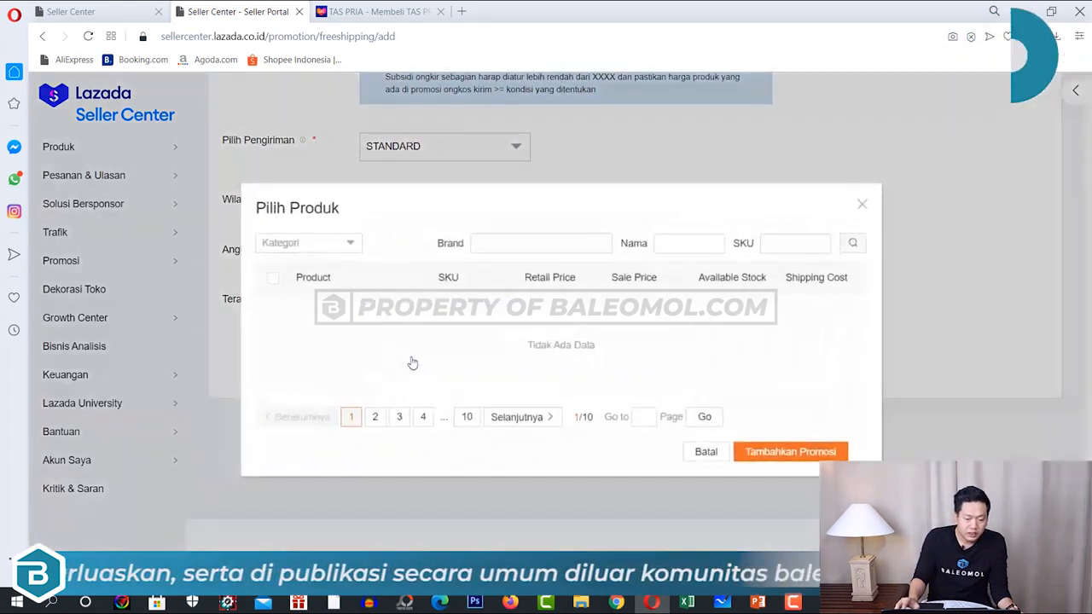
left_click(271, 362)
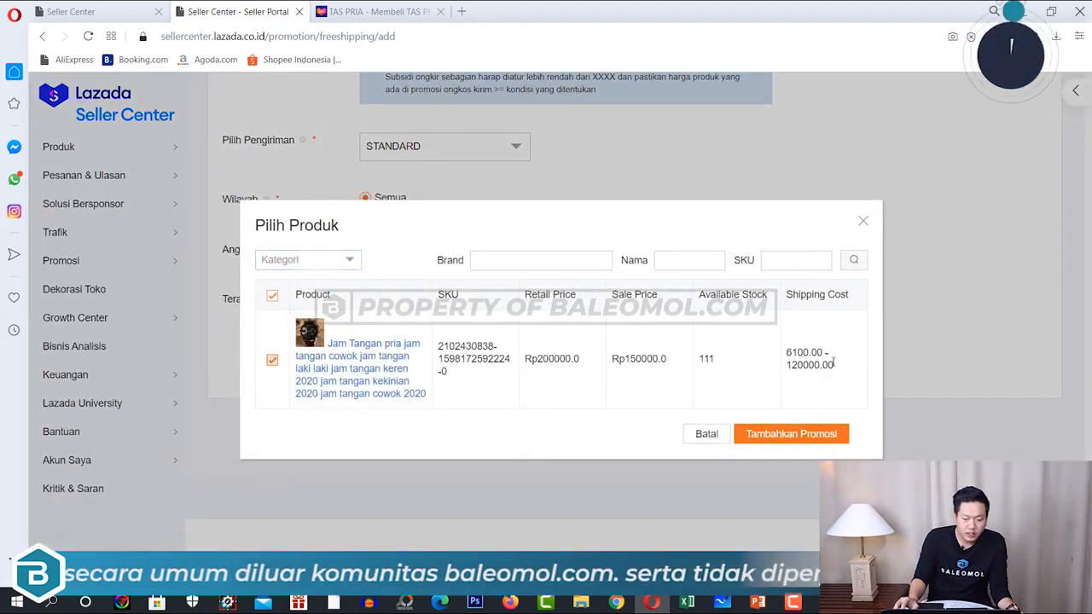
left_click(802, 439)
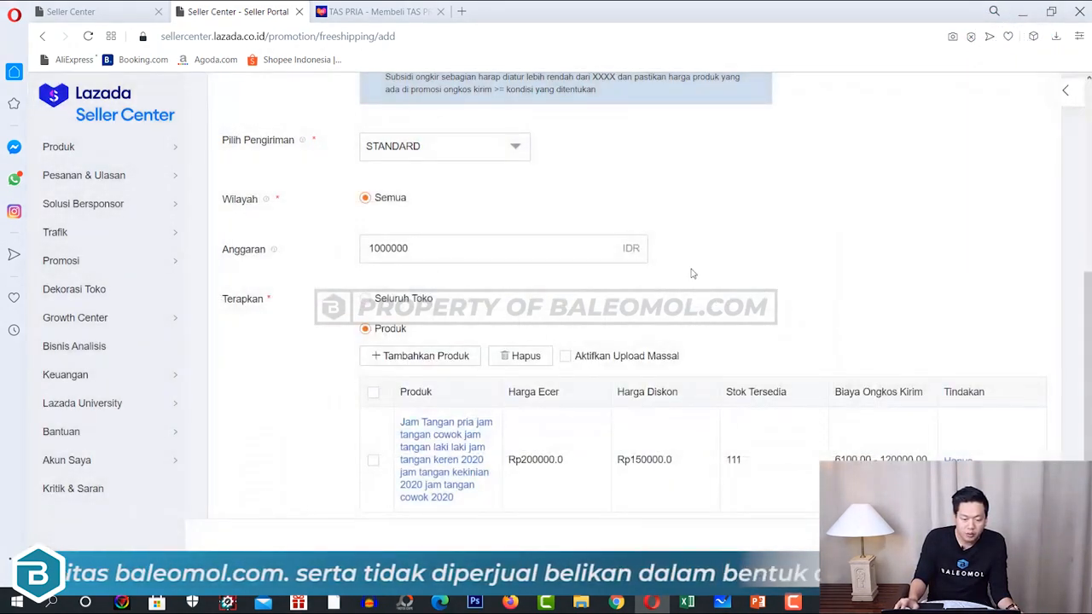
Review the completed free shipping form, from the name and conditions to the budget and the added product
scroll(816, 346, "down", 3)
scroll(555, 262, "up", 2)
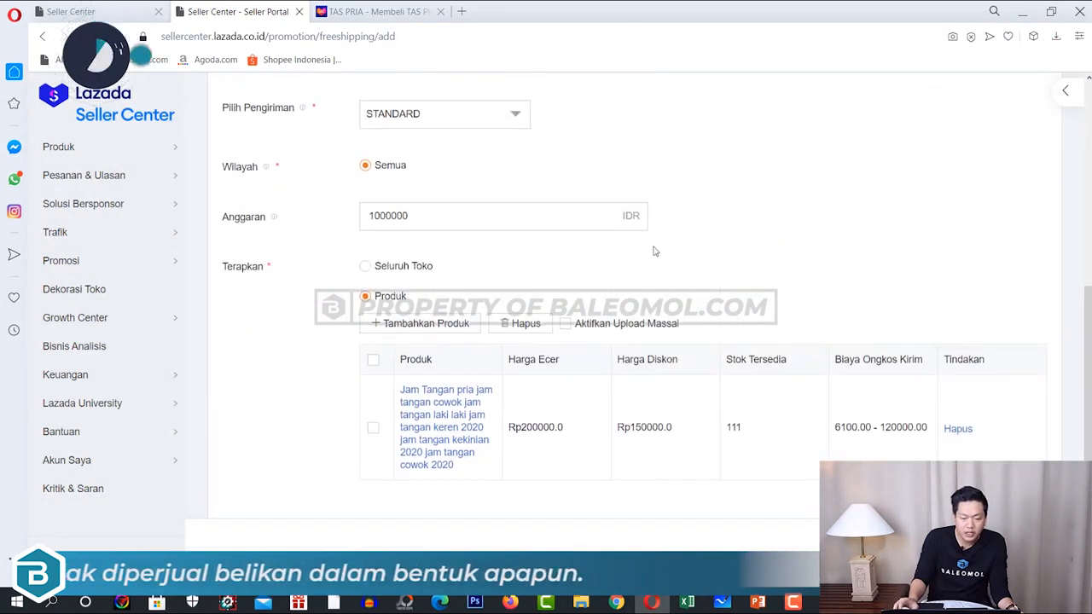
scroll(755, 244, "up", 7)
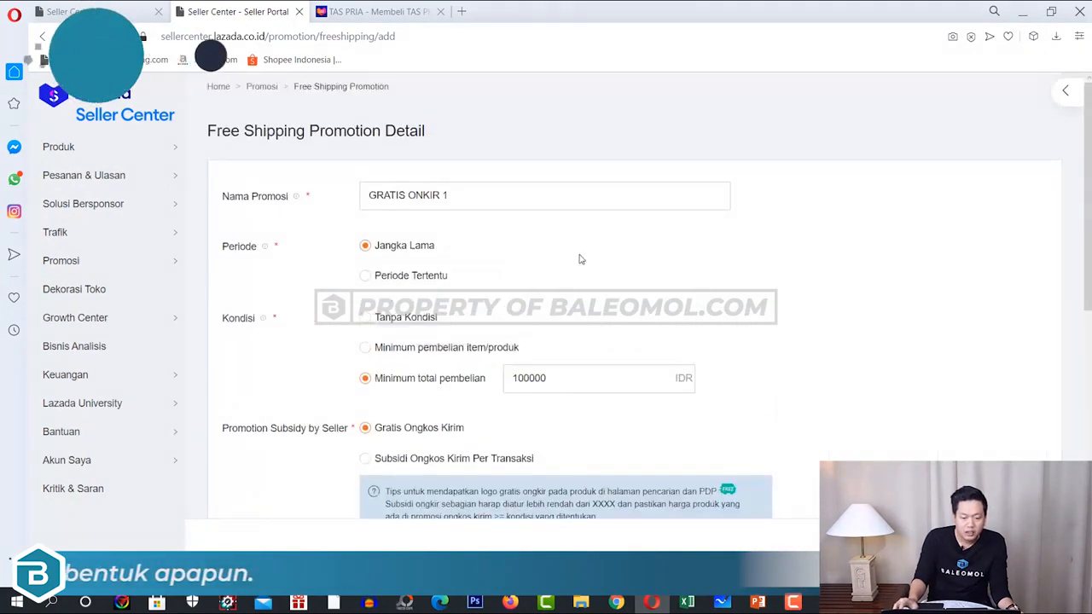
scroll(578, 256, "down", 3)
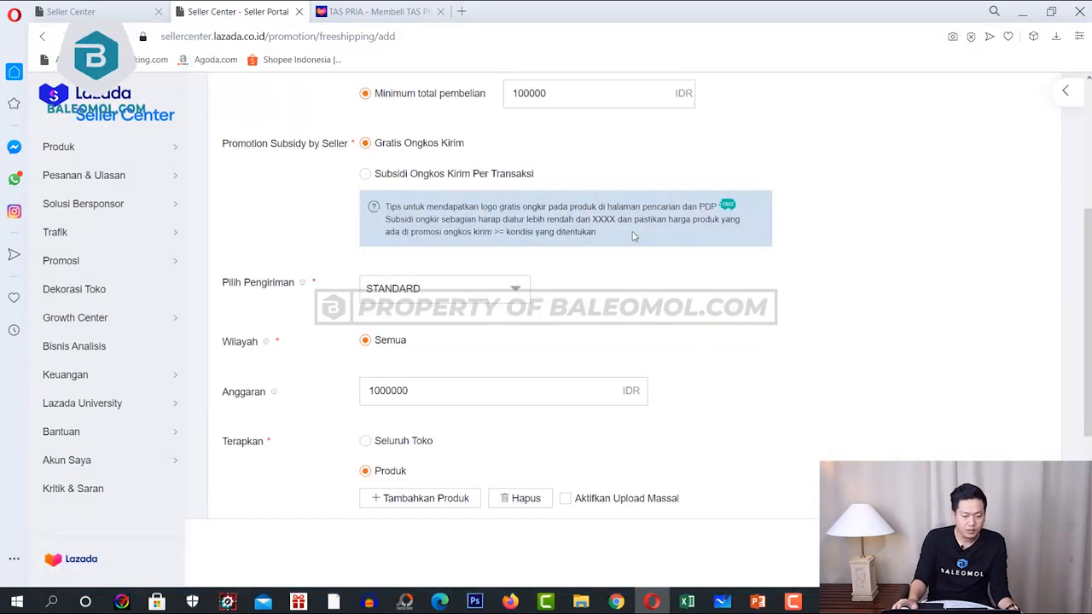
scroll(626, 324, "down", 3)
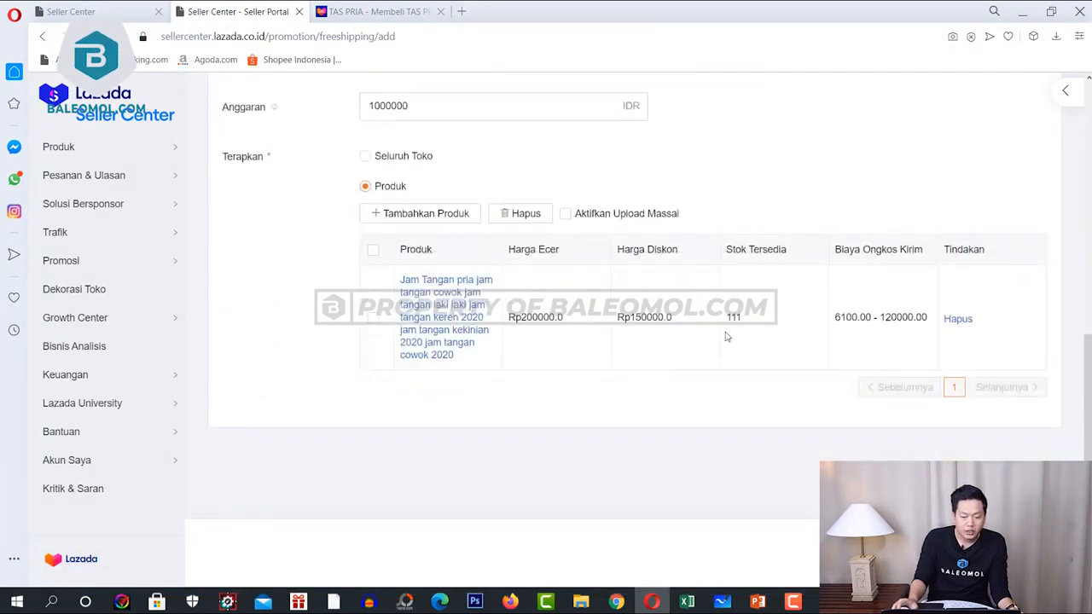
scroll(631, 335, "up", 2)
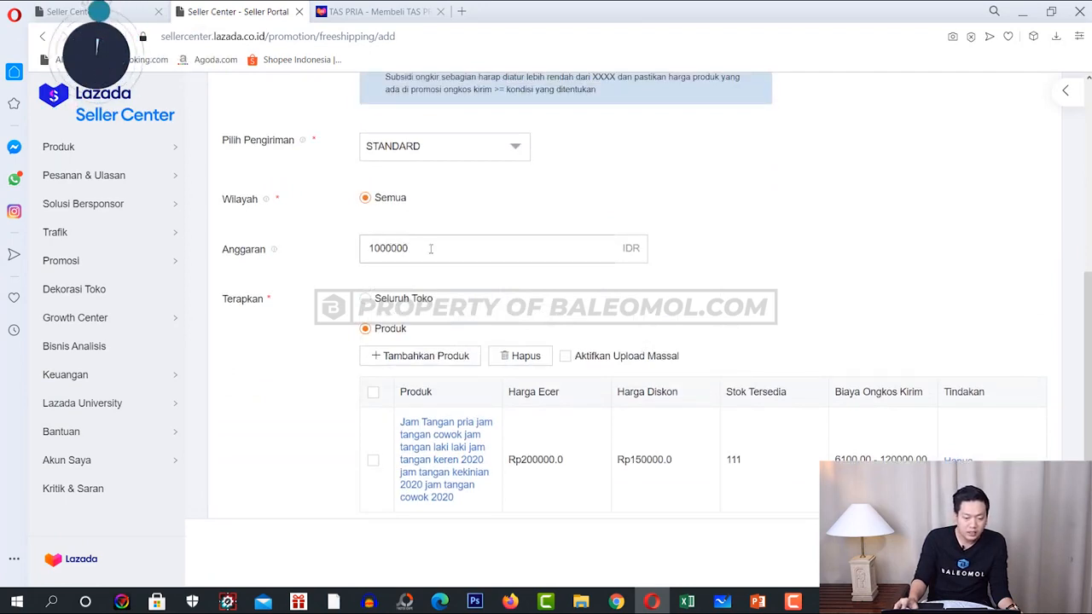
double_click(431, 248)
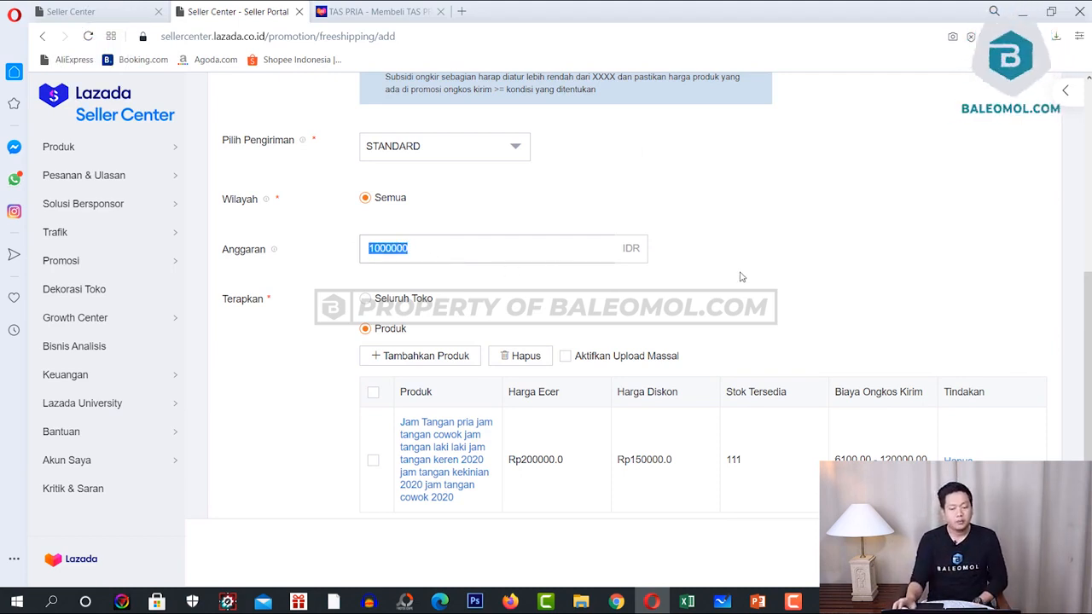
Try to submit the promotion with the Periode Tertentu period and no dates filled in
scroll(632, 295, "up", 5)
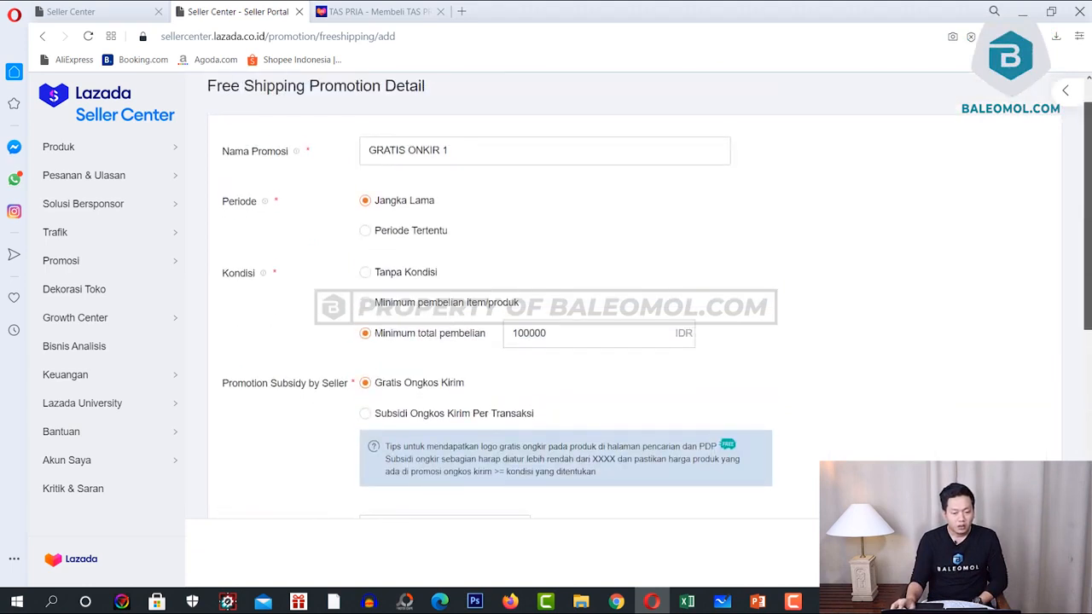
left_click(367, 230)
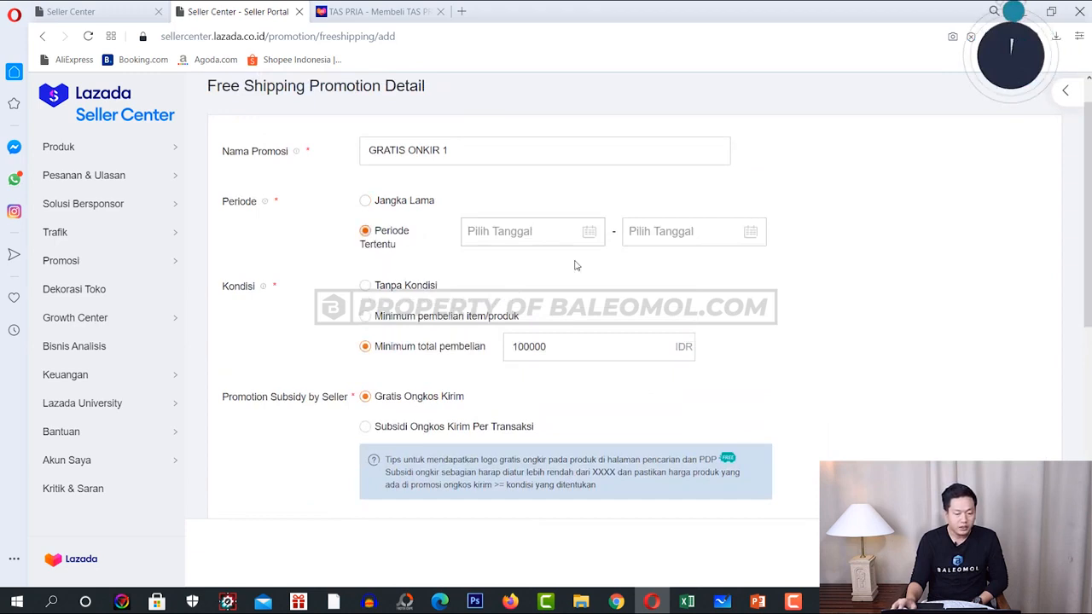
scroll(575, 266, "down", 6)
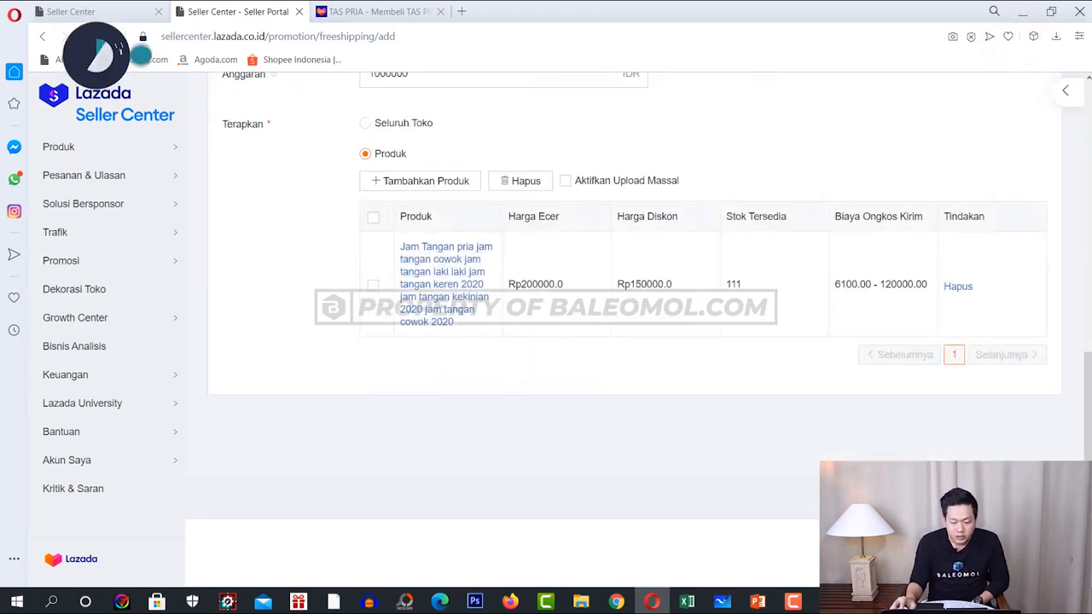
Set the promotion period back to Jangka Lama and submit the free shipping promotion
scroll(381, 137, "up", 6)
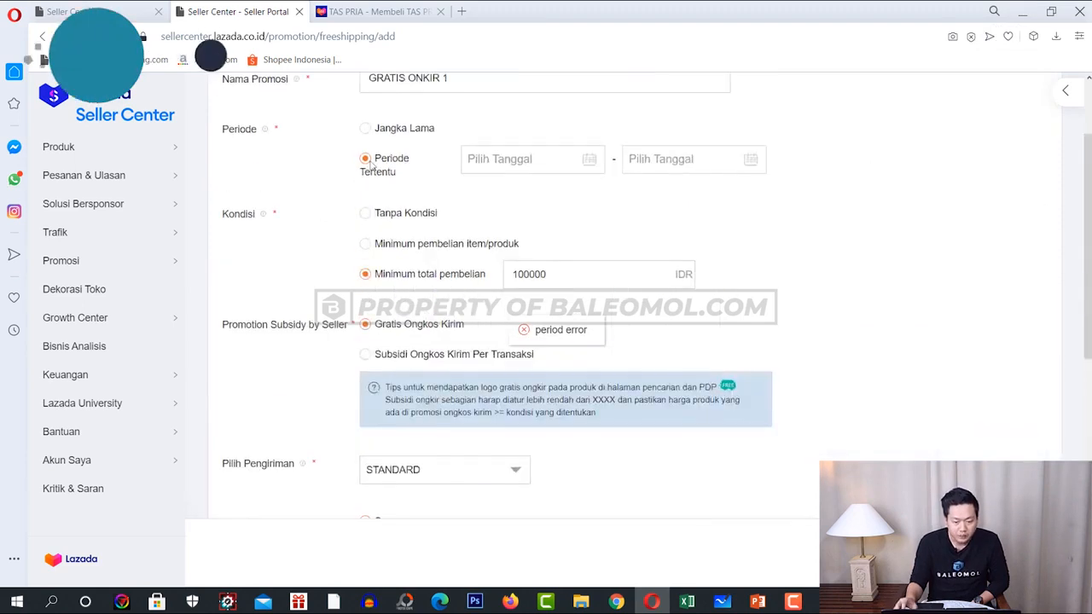
left_click(381, 132)
scroll(928, 358, "down", 6)
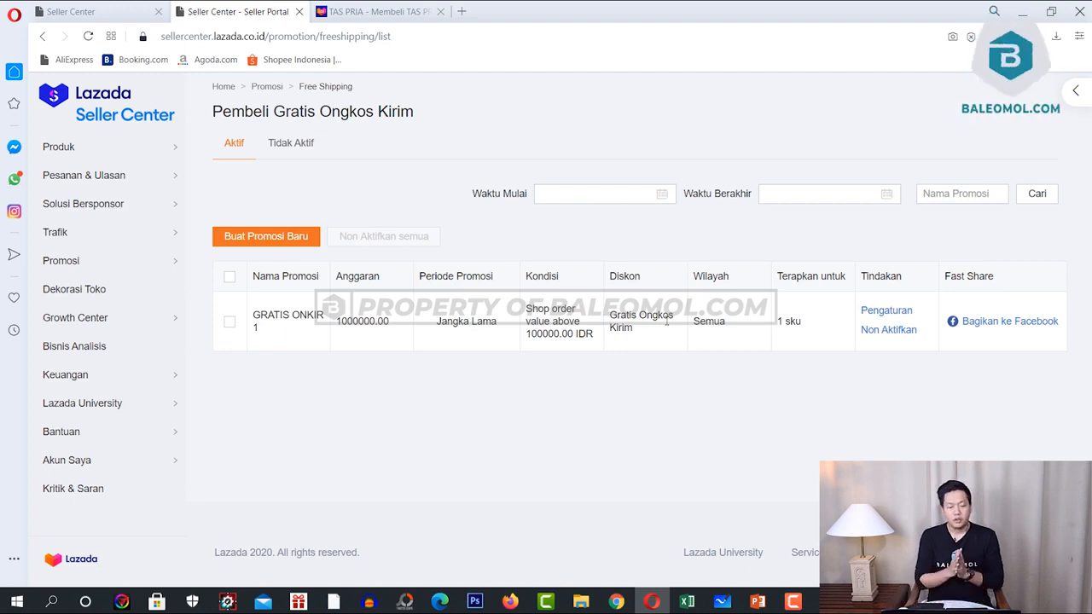
Switch to the optimasi workbook in Excel and review the LORICATT and DISKON entries in the LAZADA sheet's MENARIK column
left_click(687, 602)
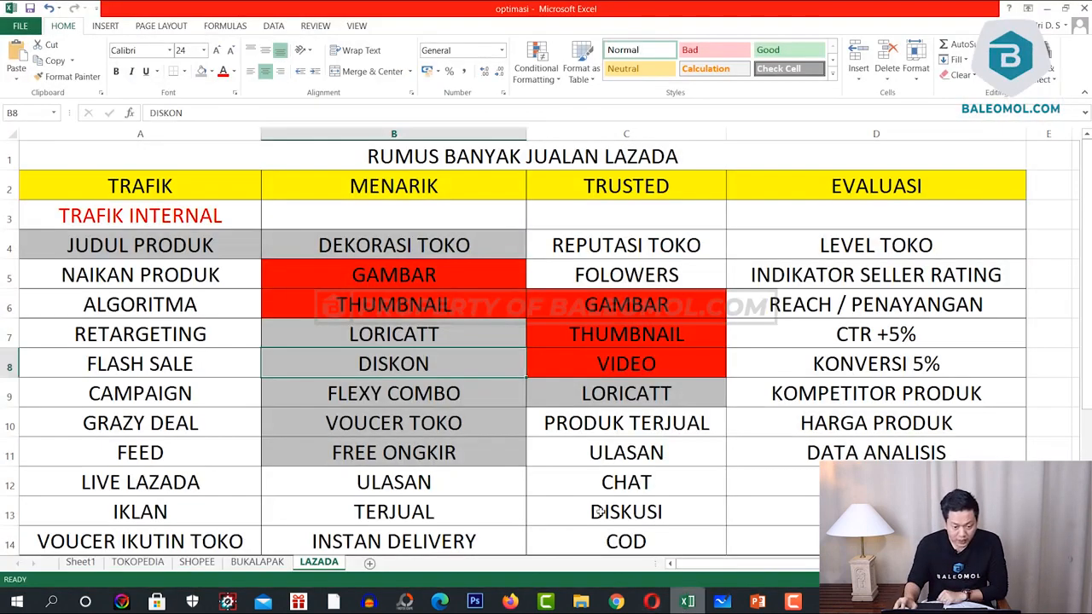
left_click(431, 338)
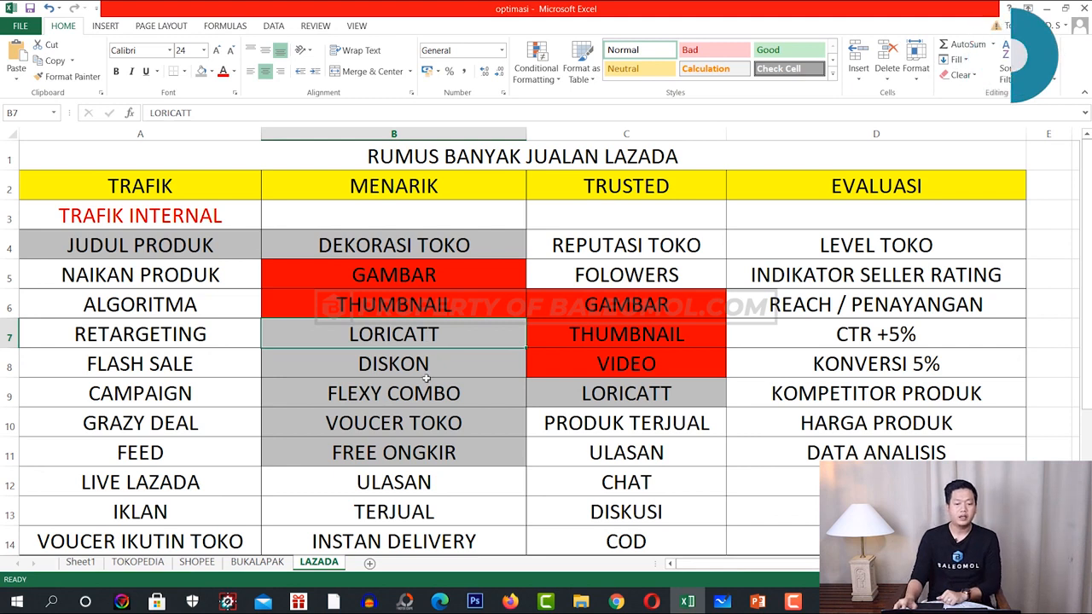
left_click(429, 376)
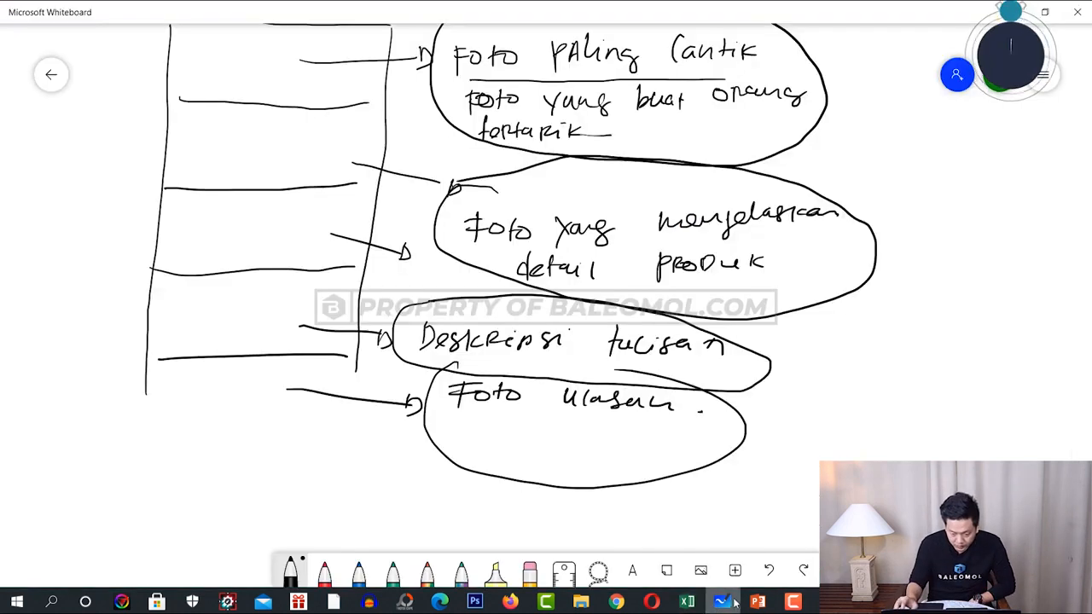
Switch to Microsoft Whiteboard and clear the old photo and description sketch from the canvas
left_click(722, 602)
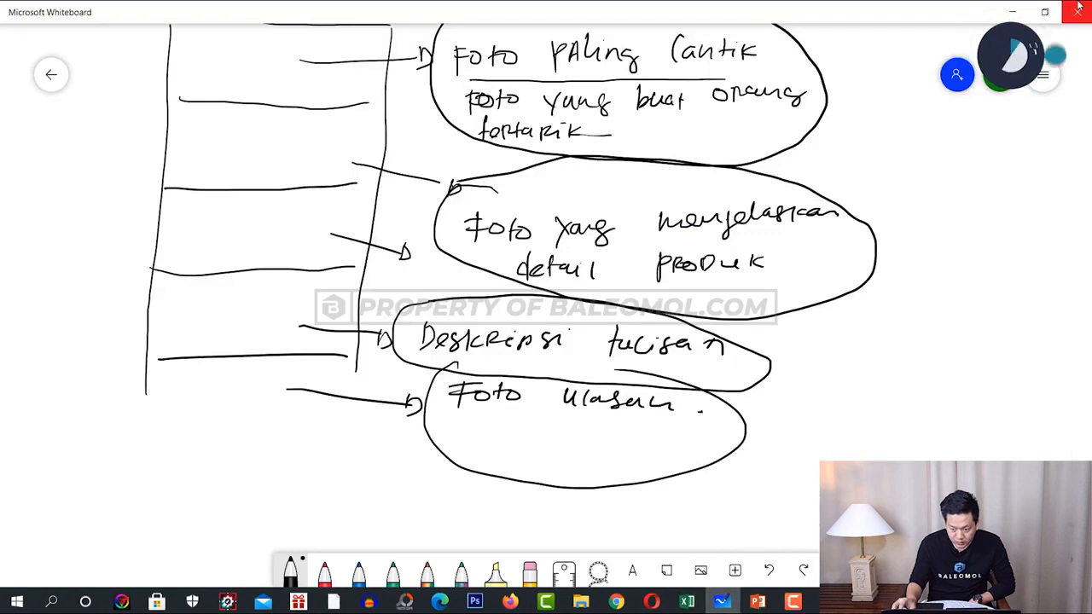
left_click(1044, 75)
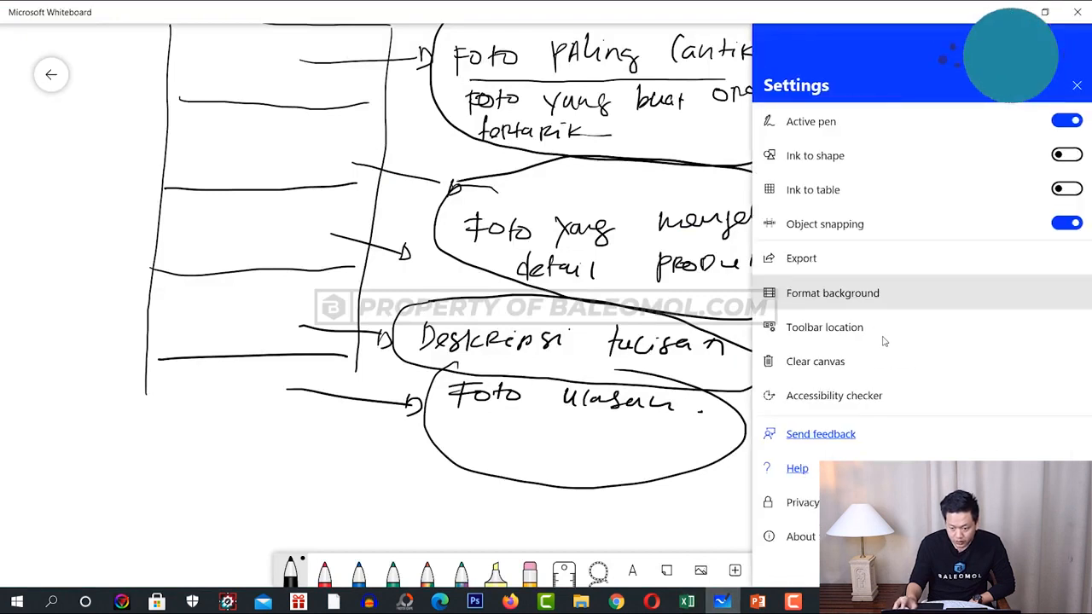
left_click(869, 359)
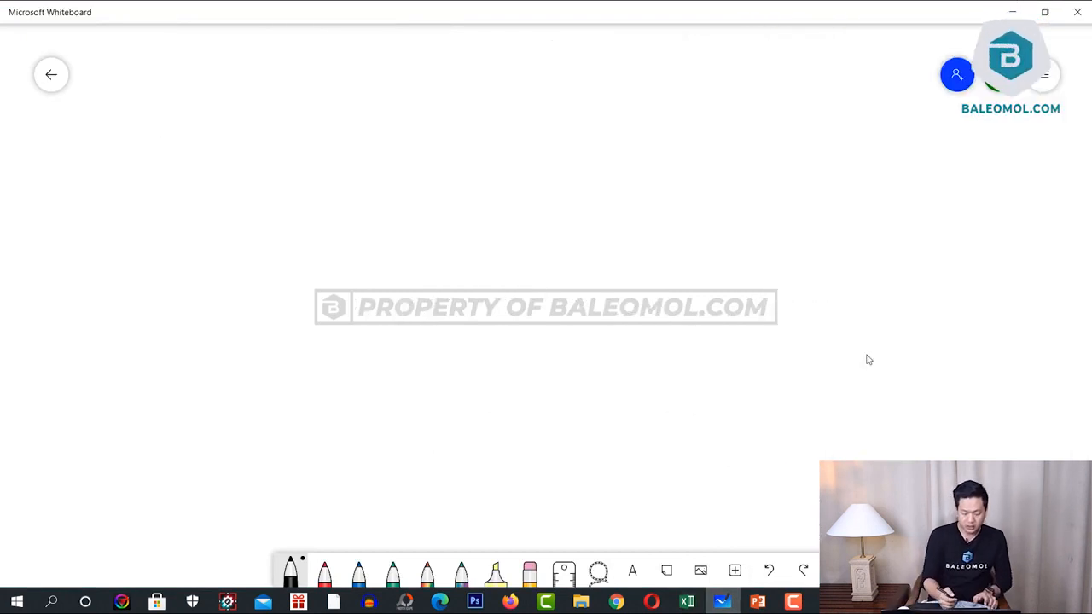
Handwrite the amount 10.000 as a dashed list item on the empty canvas and circle it
mouse_move(226, 186)
left_mouse_down()
mouse_move(234, 228)
mouse_move(249, 199)
mouse_move(260, 217)
mouse_move(252, 190)
left_mouse_up()
mouse_move(298, 200)
left_mouse_down()
mouse_move(291, 215)
mouse_move(334, 194)
left_mouse_up()
left_click_drag(352, 189, 350, 186)
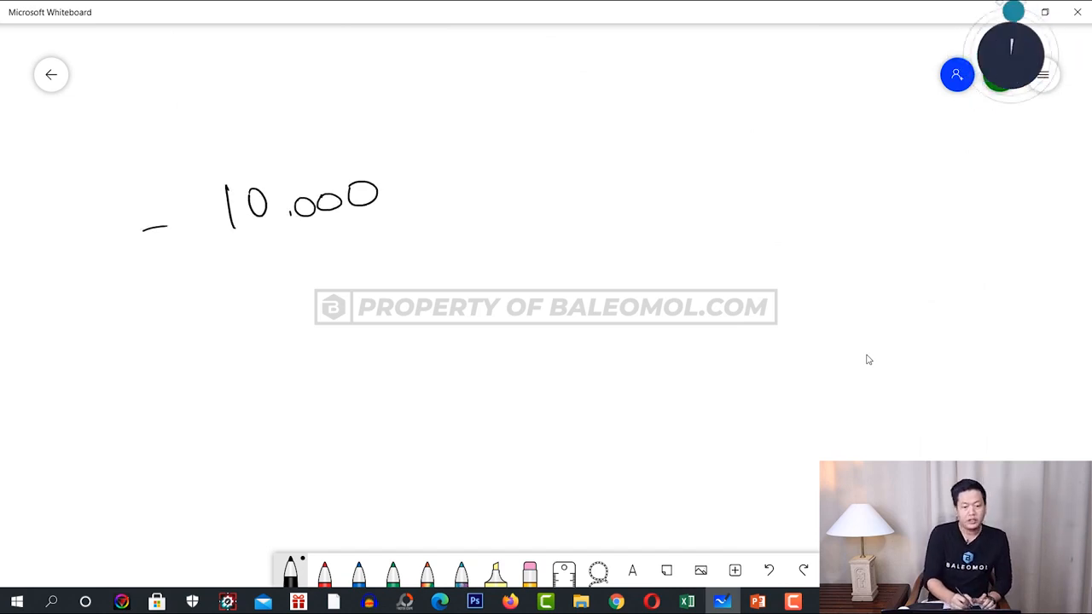
left_click_drag(205, 159, 140, 205)
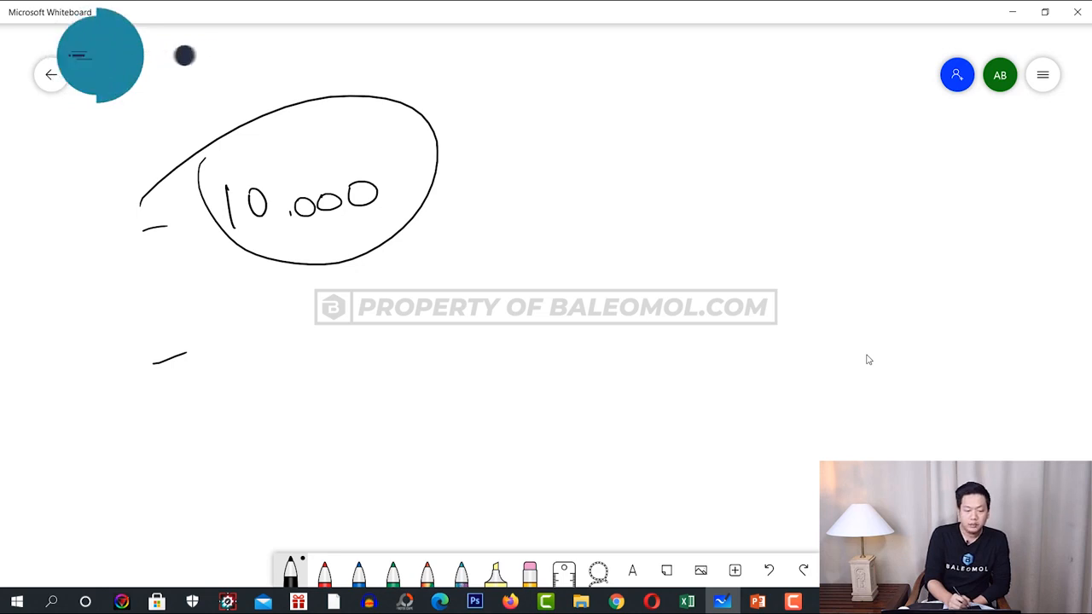
Handwrite 100.000 and the word diskon as two more dashed list items below the circled 10.000
mouse_move(233, 336)
left_mouse_down()
mouse_move(242, 369)
mouse_move(249, 342)
left_mouse_up()
left_click_drag(278, 332, 293, 333)
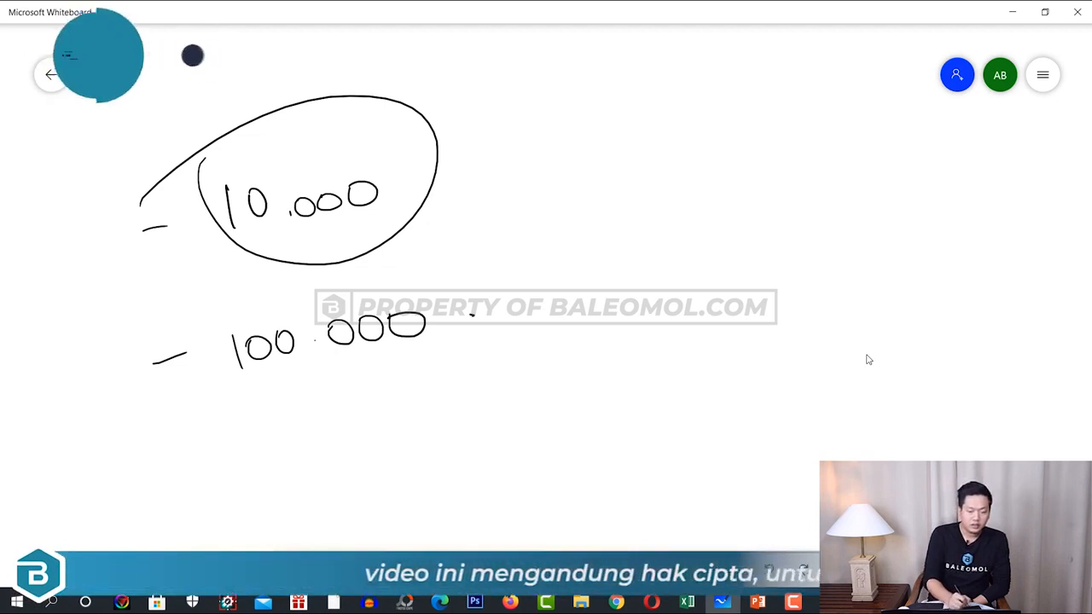
left_click_drag(163, 452, 192, 441)
mouse_move(244, 407)
left_mouse_down()
mouse_move(237, 442)
mouse_move(272, 408)
mouse_move(294, 431)
mouse_move(343, 407)
left_mouse_up()
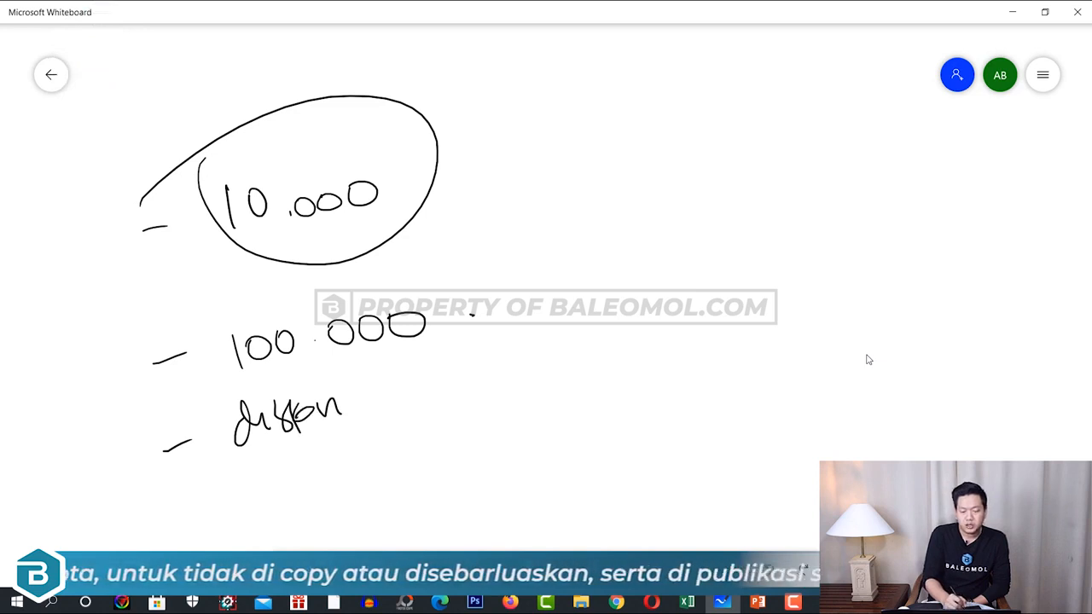
mouse_move(405, 386)
left_mouse_down()
mouse_move(410, 420)
mouse_move(444, 374)
mouse_move(457, 416)
left_mouse_up()
left_click_drag(474, 395, 476, 406)
mouse_move(241, 425)
left_mouse_down()
mouse_move(384, 486)
mouse_move(224, 426)
left_mouse_up()
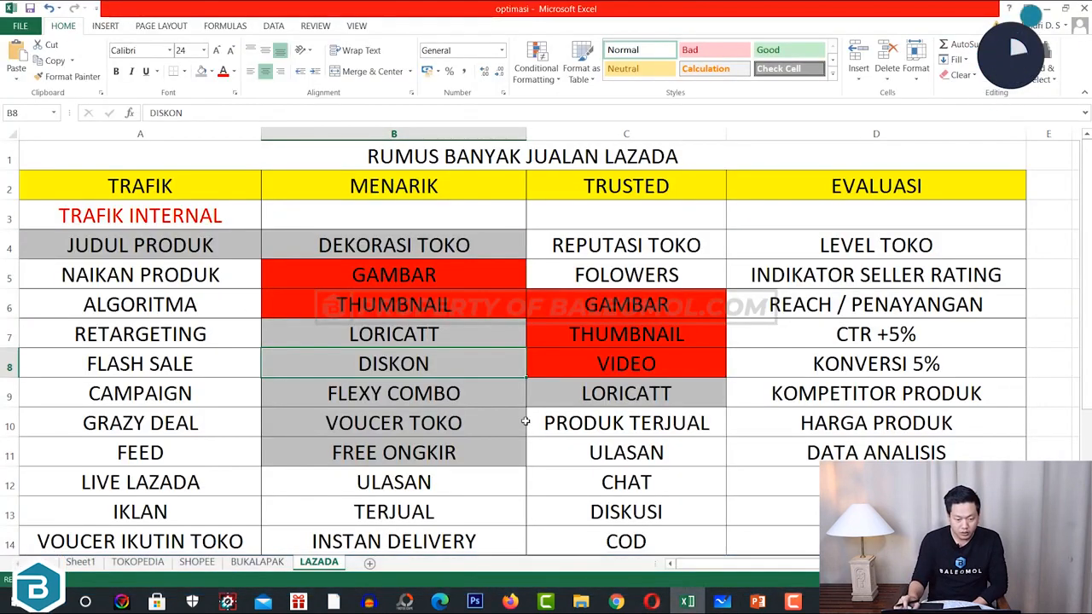
Switch to the optimasi workbook in Excel and review the FLEXY COMBO, VOUCER TOKO, FREE ONGKIR and DISKON entries in the MENARIK column
left_click(398, 392)
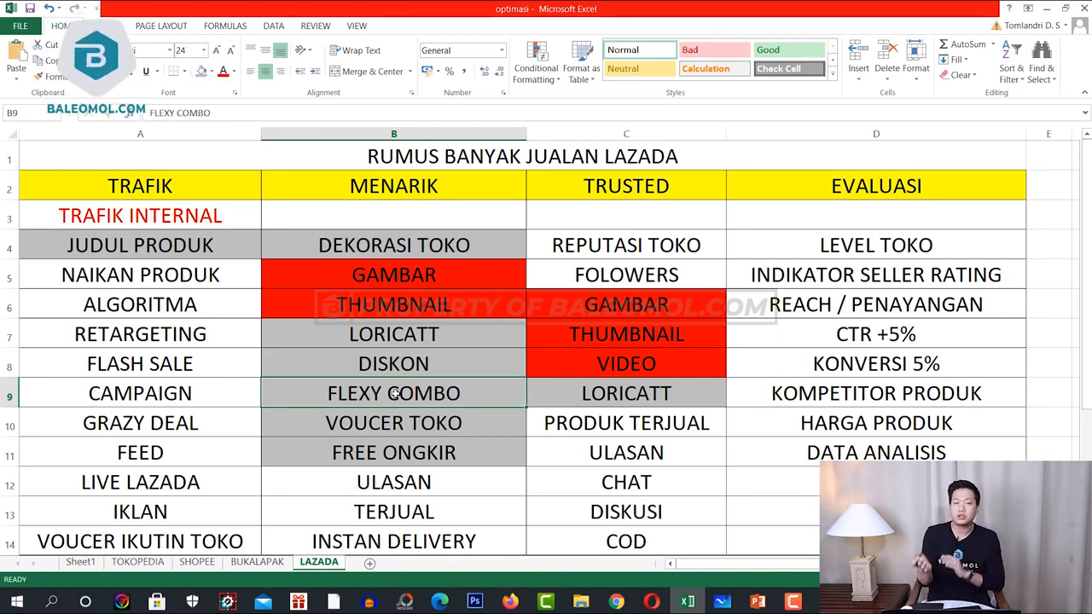
left_click(362, 429)
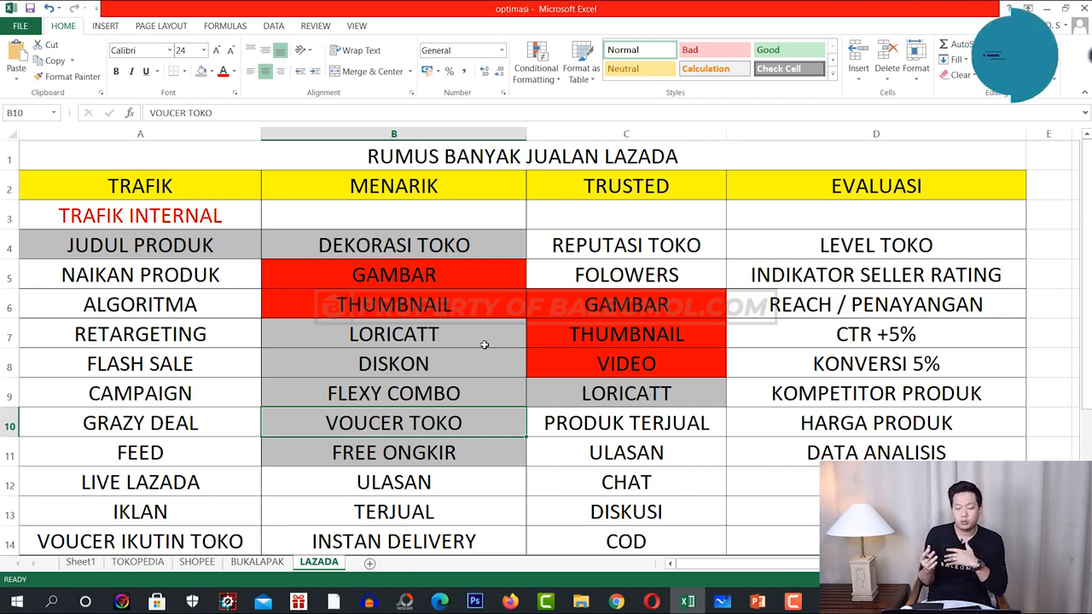
left_click(415, 455)
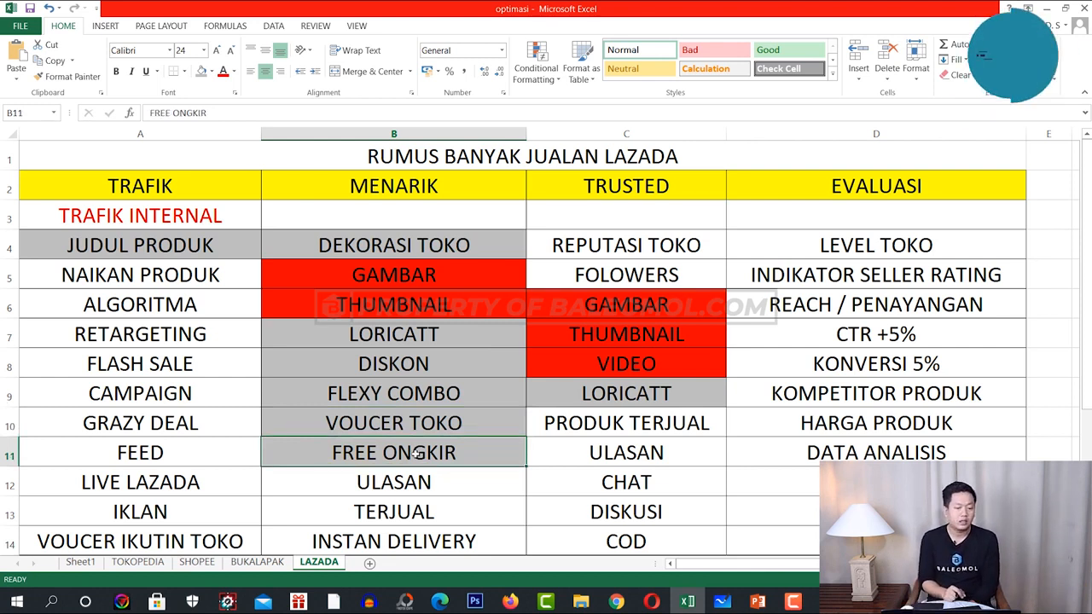
left_click(395, 371)
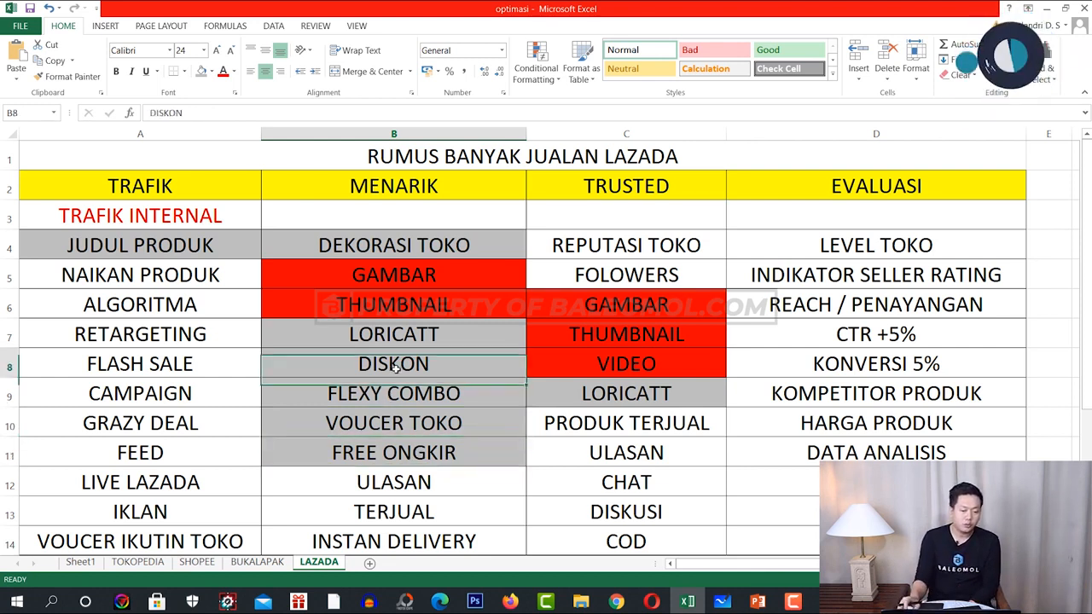
left_click(406, 459)
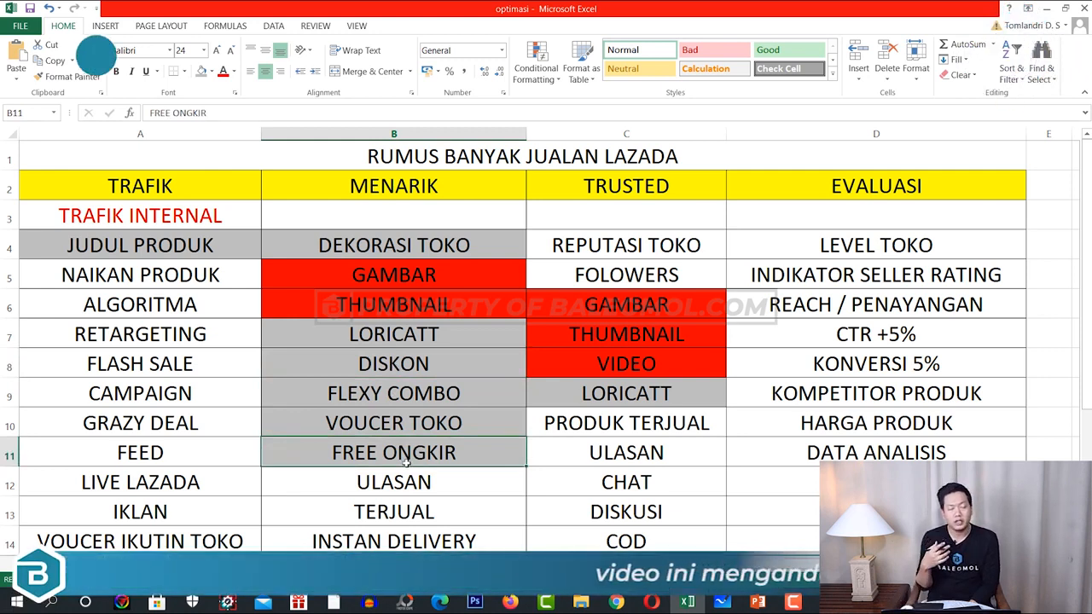